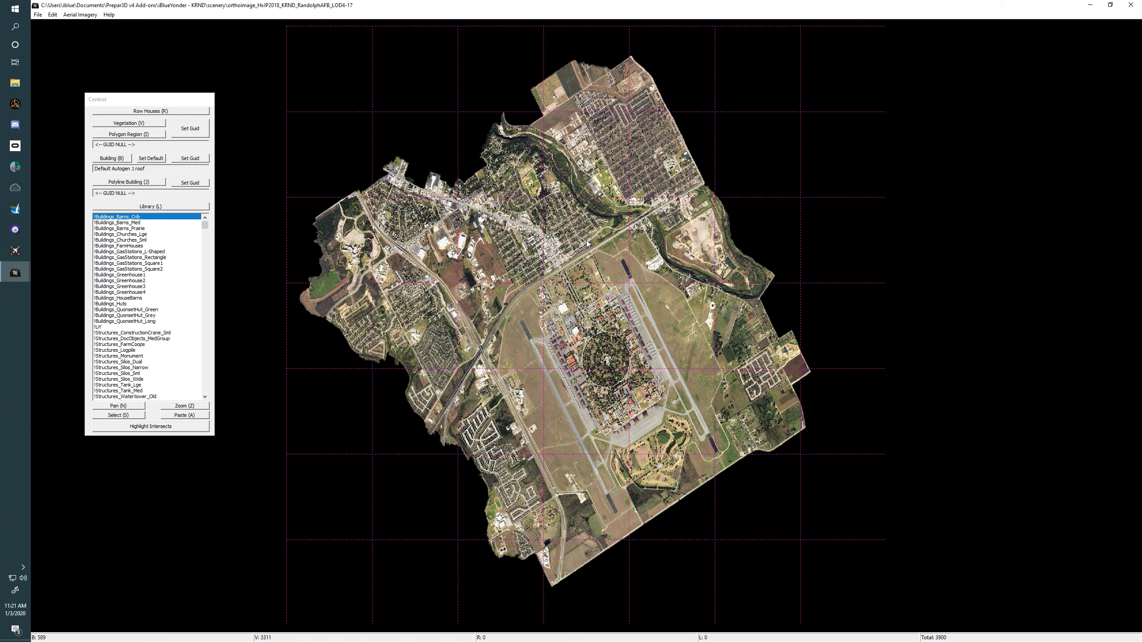
- Examine the Randolph AFB aerial imagery, checking the annotated housing southwest of the runways and the airfield as a whole
{"action": "left_click_drag", "start_coordinate": [529, 290], "coordinate": [561, 257]}
{"action": "scroll", "coordinate": [561, 257], "scroll_direction": "up", "scroll_amount": 2}
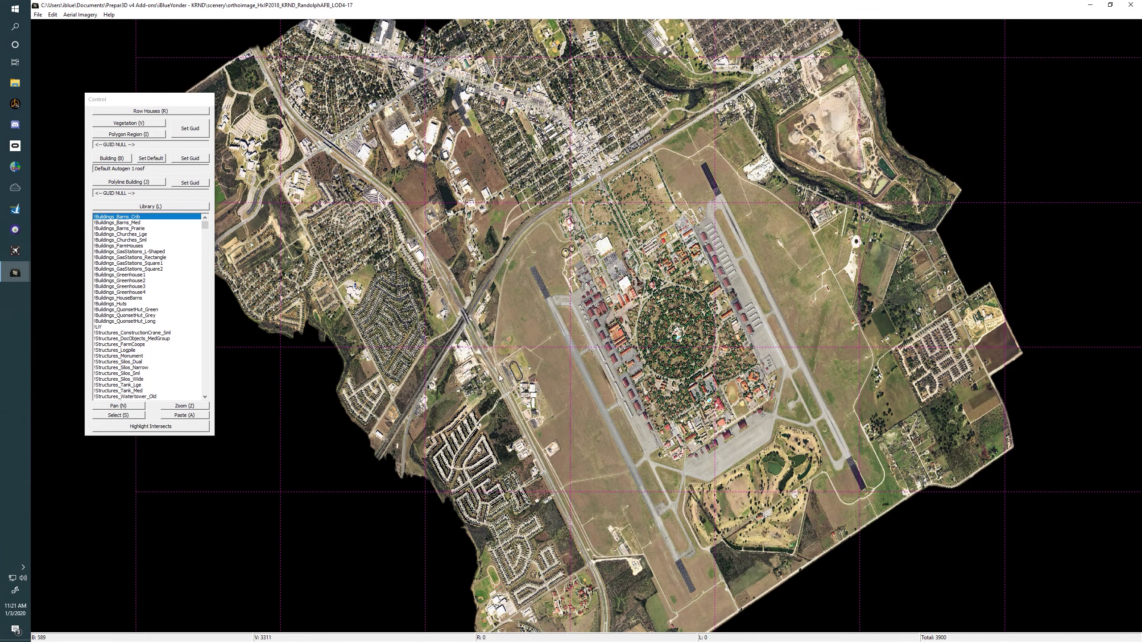
{"action": "left_click_drag", "start_coordinate": [548, 441], "coordinate": [666, 283]}
{"action": "scroll", "coordinate": [666, 283], "scroll_direction": "up", "scroll_amount": 2}
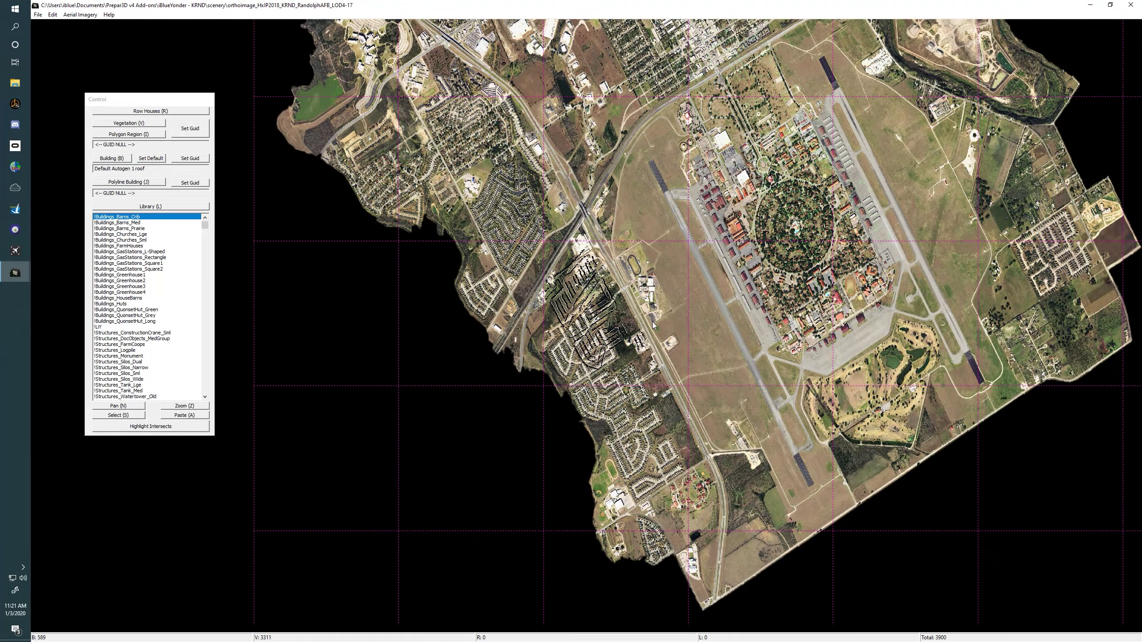
{"action": "scroll", "coordinate": [653, 324], "scroll_direction": "up", "scroll_amount": 4}
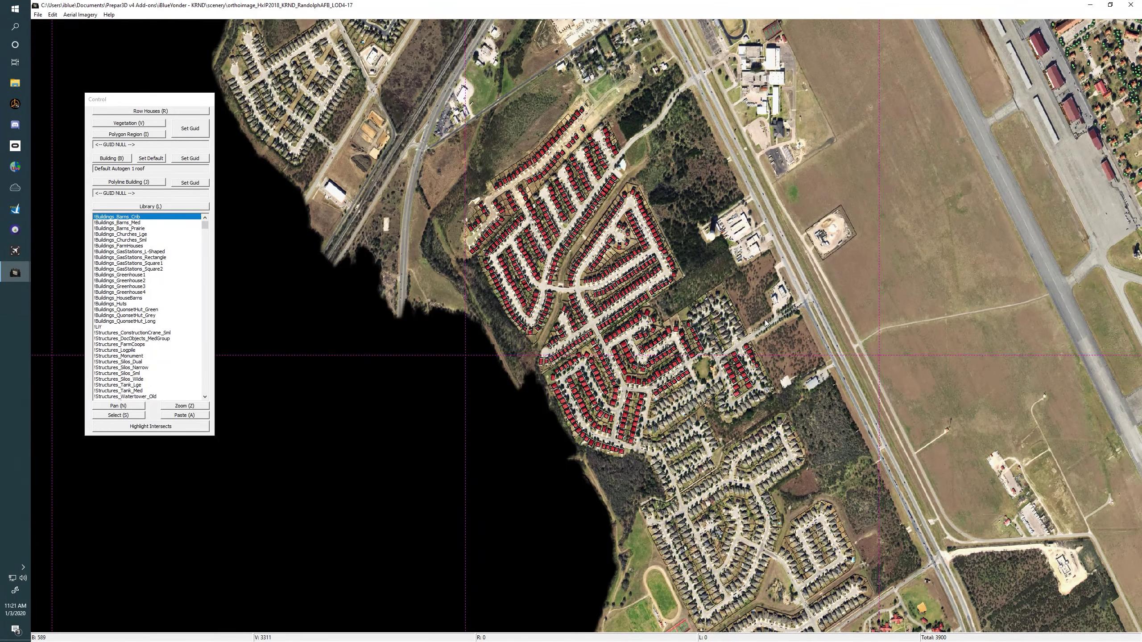
{"action": "scroll", "coordinate": [656, 329], "scroll_direction": "up", "scroll_amount": 2}
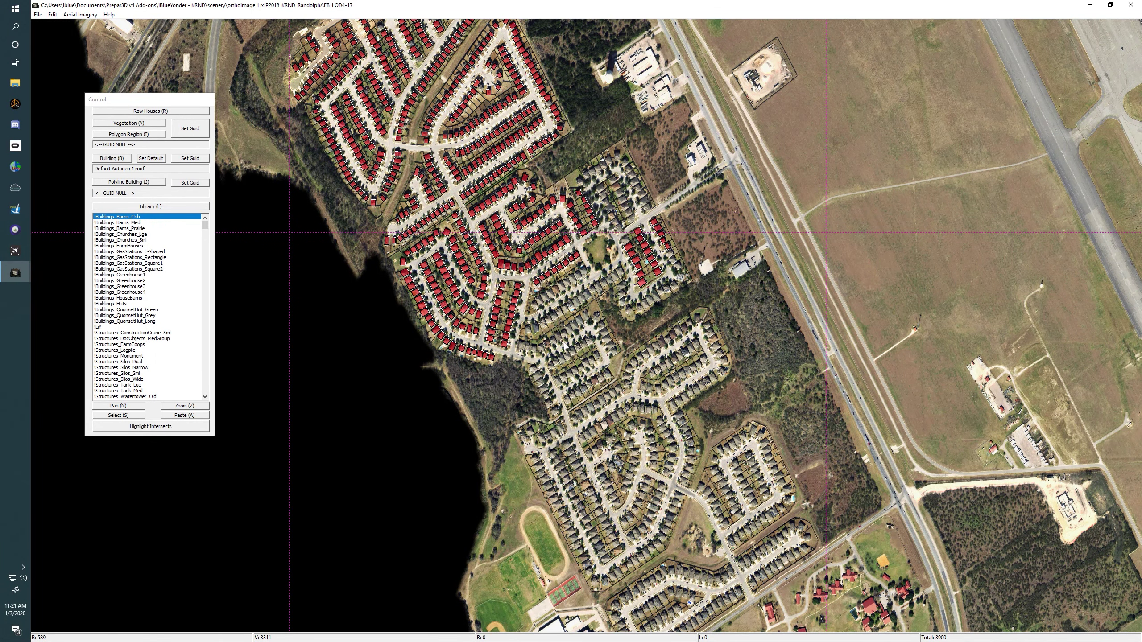
{"action": "scroll", "coordinate": [564, 346], "scroll_direction": "down", "scroll_amount": 1}
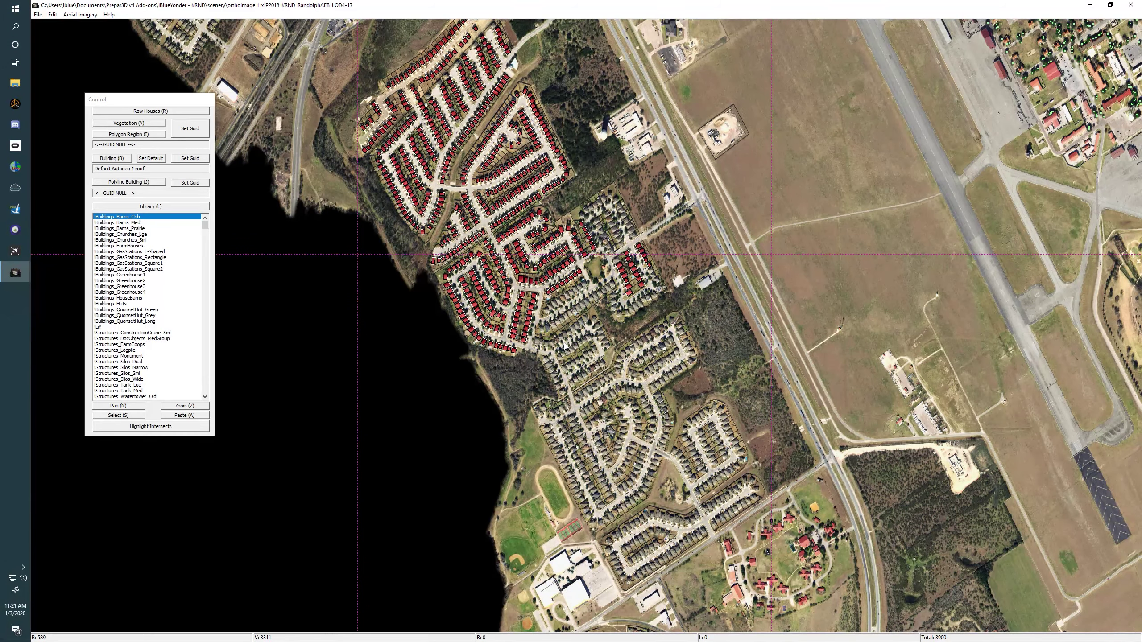
{"action": "scroll", "coordinate": [564, 346], "scroll_direction": "down", "scroll_amount": 1}
{"action": "scroll", "coordinate": [565, 346], "scroll_direction": "down", "scroll_amount": 4}
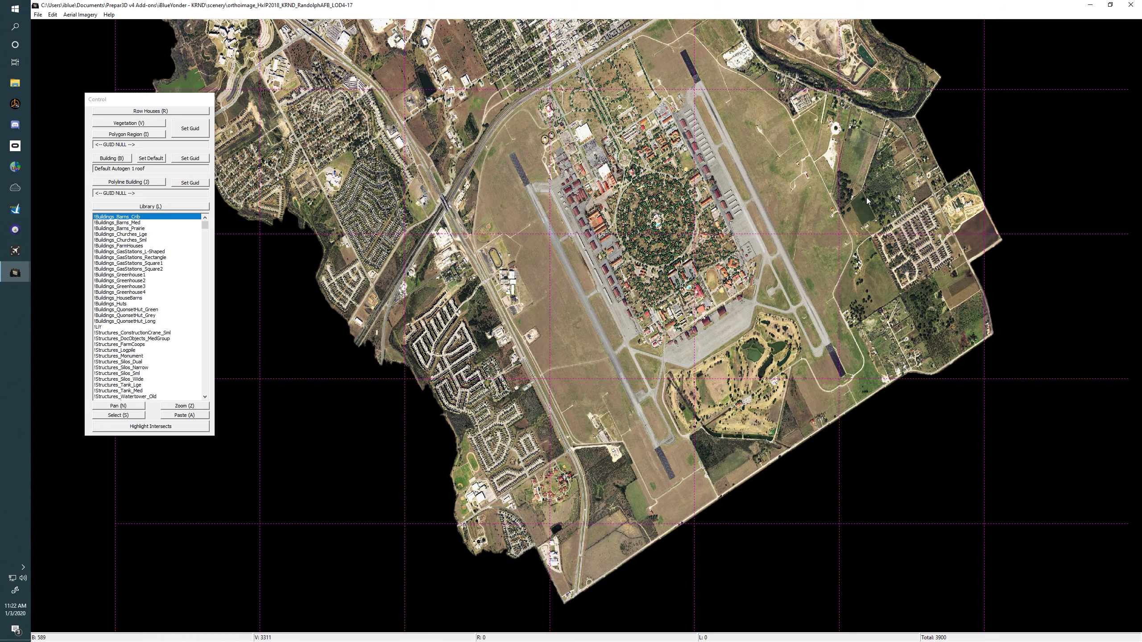
{"action": "left_click_drag", "start_coordinate": [436, 196], "coordinate": [550, 176]}
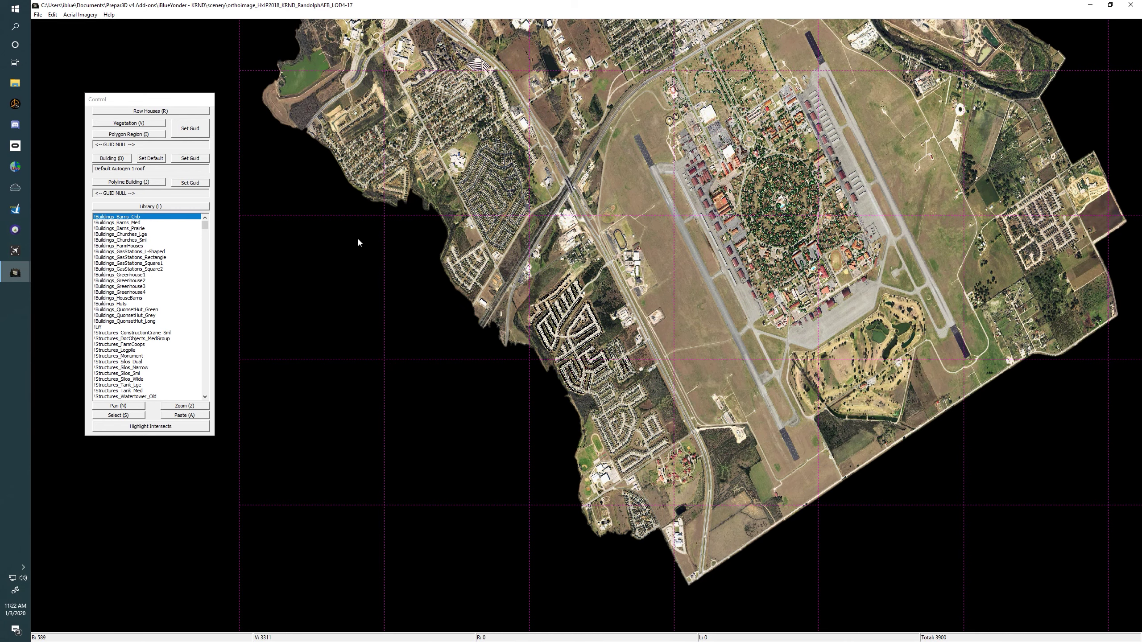
{"action": "left_click_drag", "start_coordinate": [811, 388], "coordinate": [704, 428]}
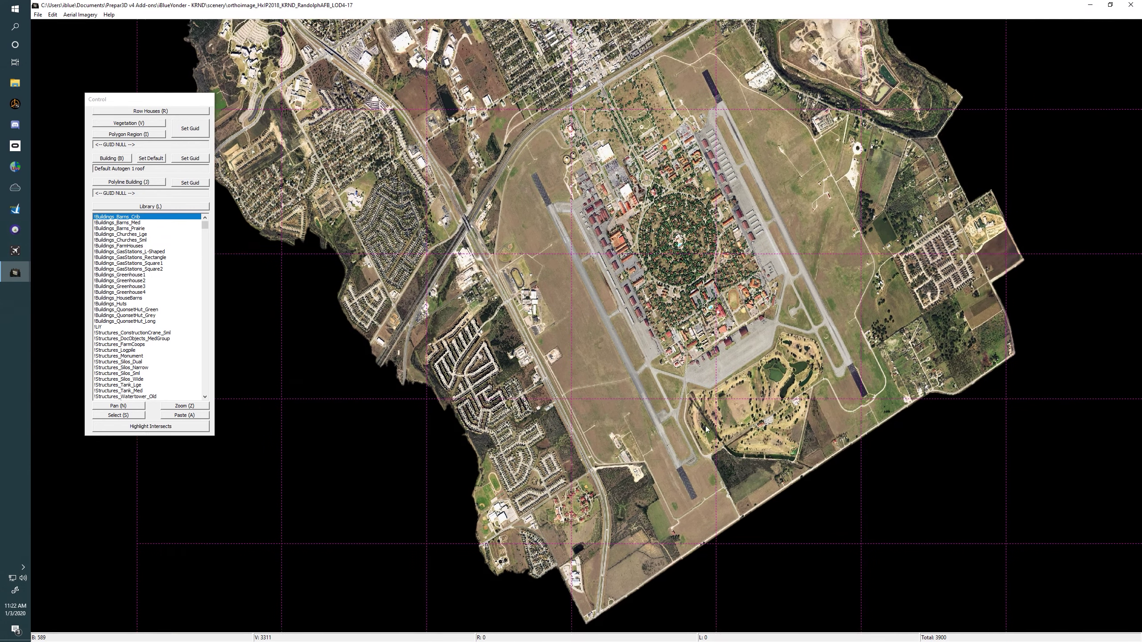
{"action": "left_click_drag", "start_coordinate": [700, 290], "coordinate": [738, 214]}
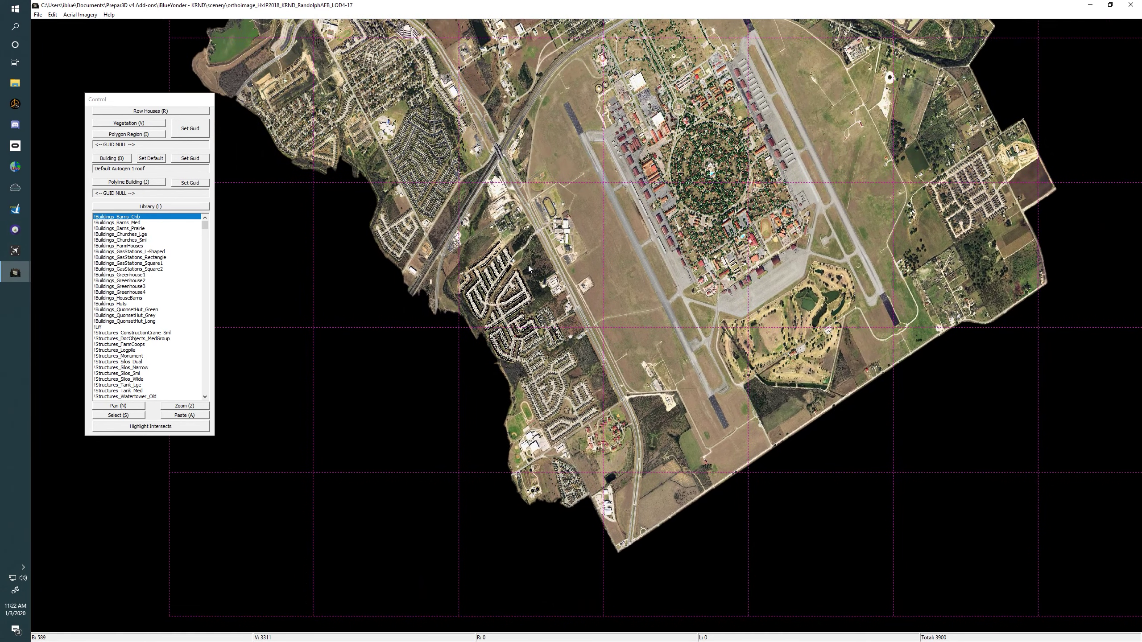
{"action": "left_click_drag", "start_coordinate": [542, 278], "coordinate": [556, 295]}
- Move the Control palette toward the imagery and make Select the active mode after trying Zoom and Pan
{"action": "left_click_drag", "start_coordinate": [132, 97], "coordinate": [383, 107]}
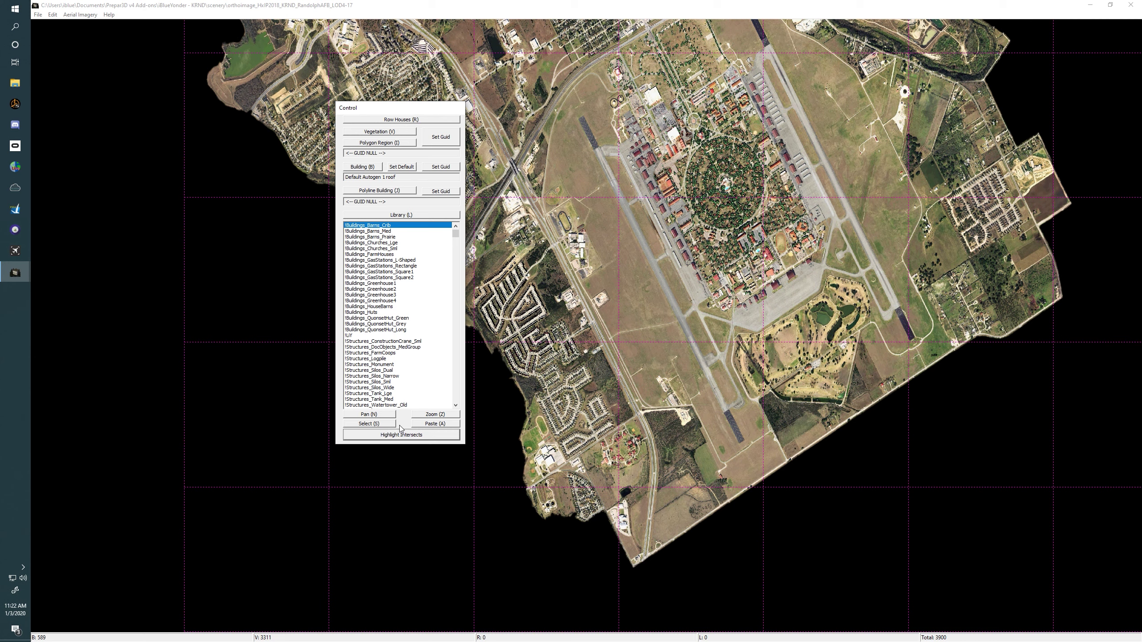
{"action": "left_click", "coordinate": [446, 417]}
{"action": "left_click", "coordinate": [367, 414]}
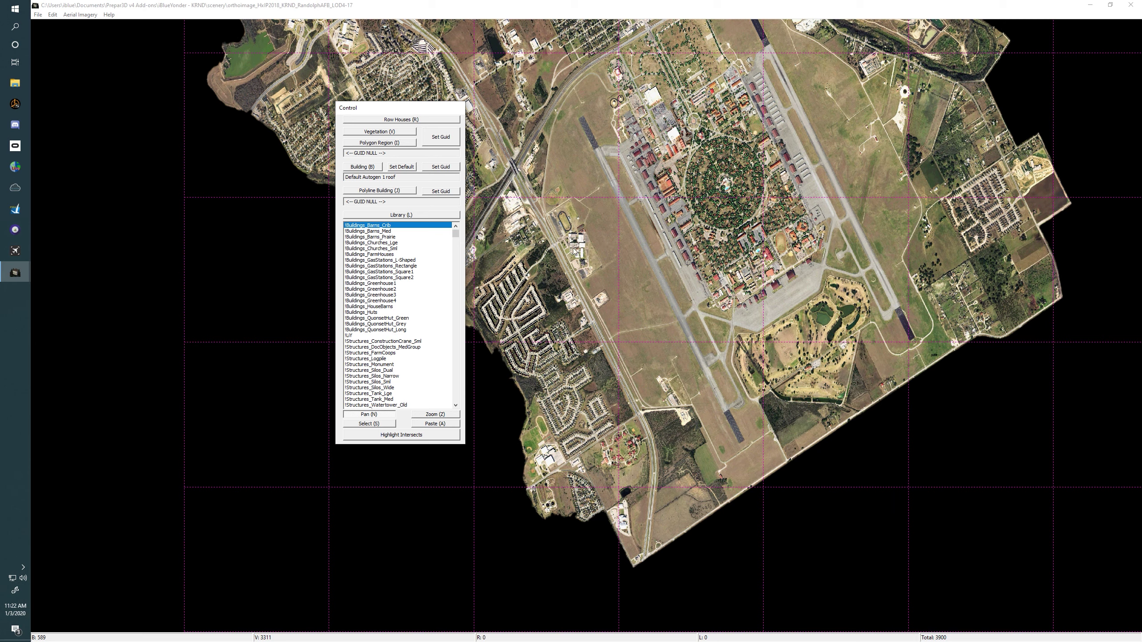
{"action": "left_click", "coordinate": [368, 424]}
- Select the vegetation area in the tree-covered district between the two runways, then clear the selection
{"action": "left_click_drag", "start_coordinate": [653, 341], "coordinate": [564, 371]}
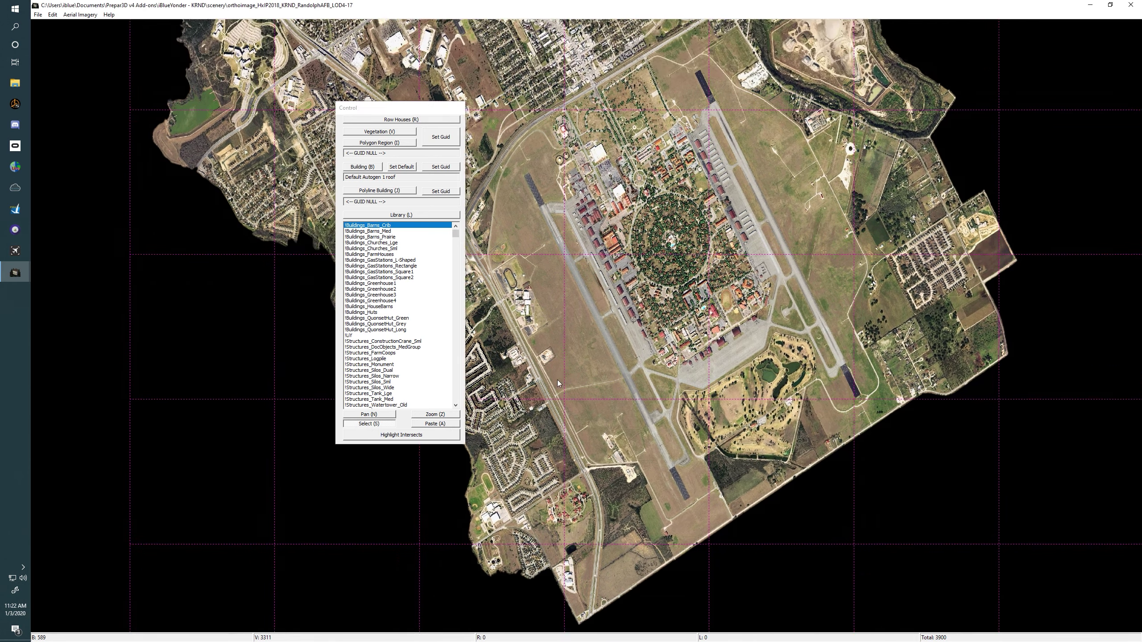
{"action": "scroll", "coordinate": [655, 296], "scroll_direction": "up", "scroll_amount": 1}
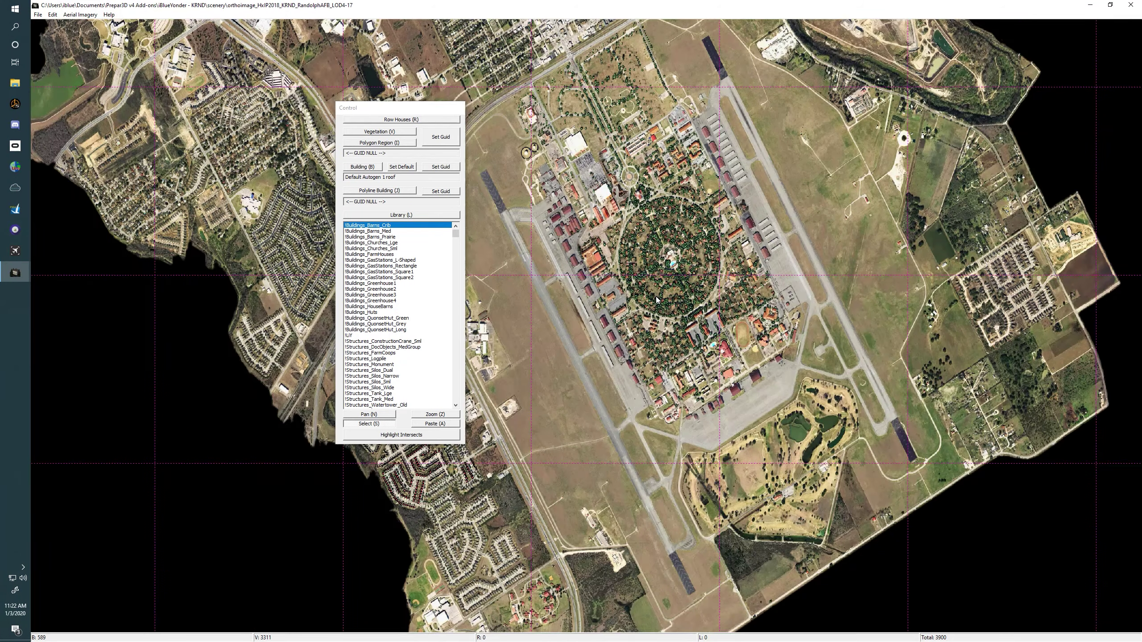
{"action": "scroll", "coordinate": [655, 296], "scroll_direction": "up", "scroll_amount": 1}
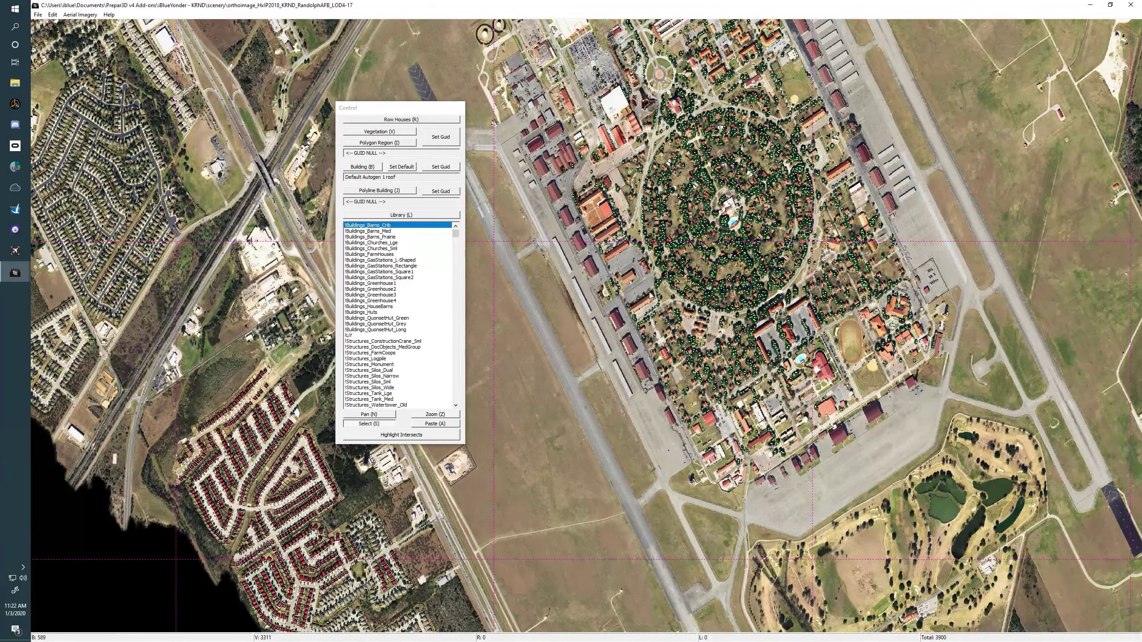
{"action": "scroll", "coordinate": [656, 297], "scroll_direction": "up", "scroll_amount": 1}
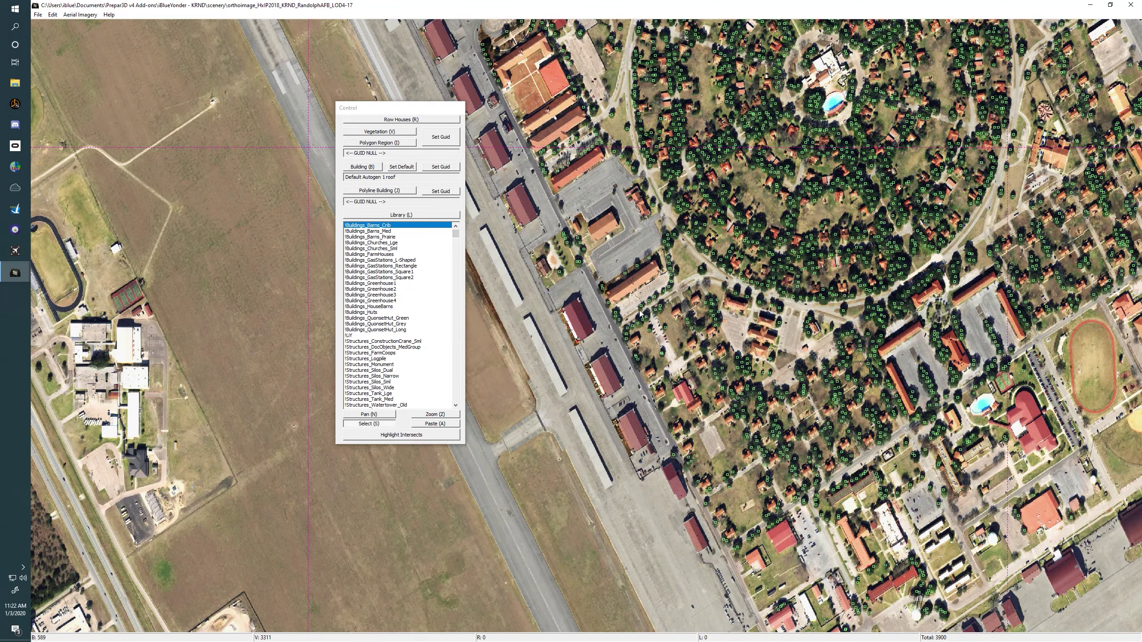
{"action": "left_click", "coordinate": [673, 318]}
{"action": "left_click", "coordinate": [494, 353]}
- Select the houses inside the triangular residential block, then a group in the block northwest of it, and clear the selection
{"action": "left_click_drag", "start_coordinate": [616, 375], "coordinate": [832, 285]}
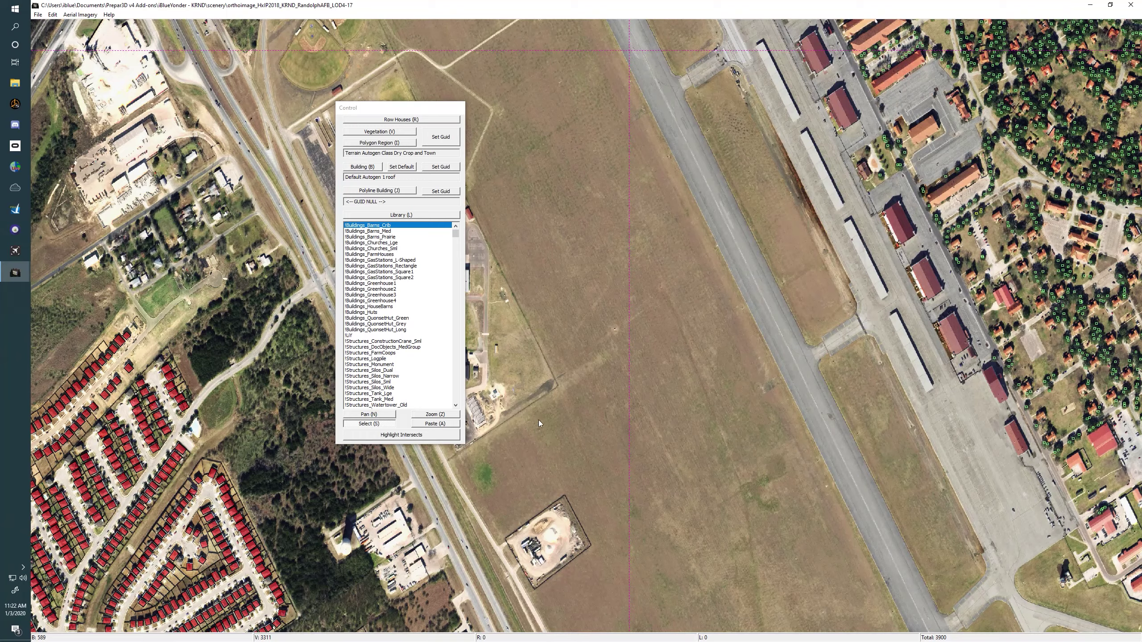
{"action": "left_click_drag", "start_coordinate": [539, 419], "coordinate": [867, 266]}
{"action": "left_click_drag", "start_coordinate": [580, 417], "coordinate": [768, 306]}
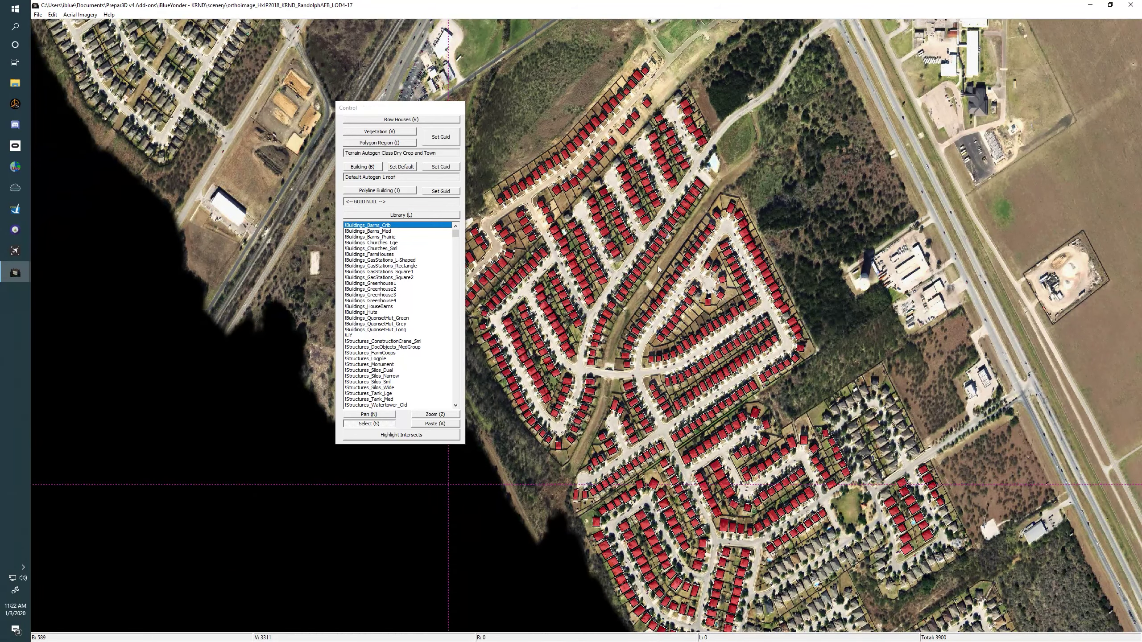
{"action": "left_click", "coordinate": [746, 353]}
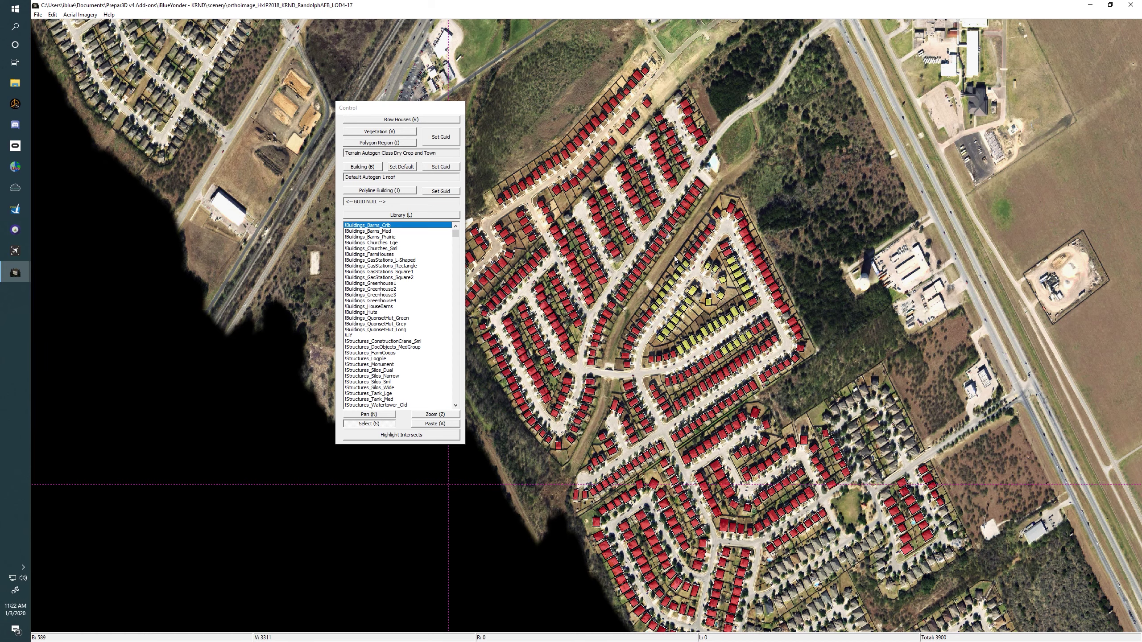
{"action": "left_click", "coordinate": [627, 240]}
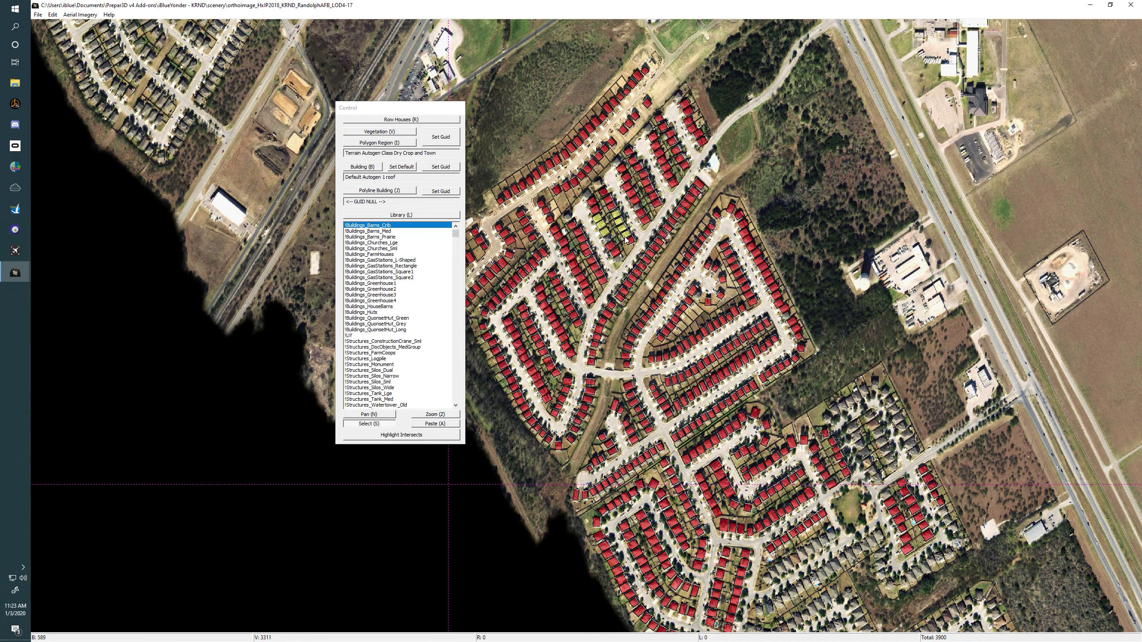
{"action": "left_click_drag", "start_coordinate": [671, 245], "coordinate": [698, 340]}
{"action": "left_click", "coordinate": [626, 268]}
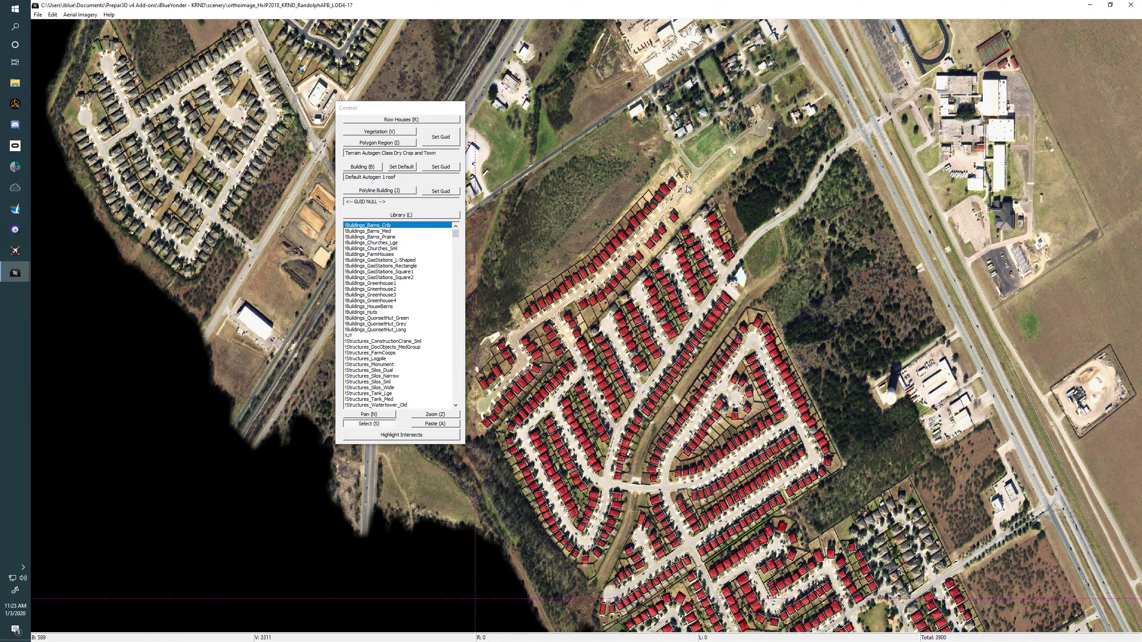
- Select a single house in the northernmost row of the subdivision and nudge it slightly
{"action": "left_click_drag", "start_coordinate": [720, 115], "coordinate": [683, 217]}
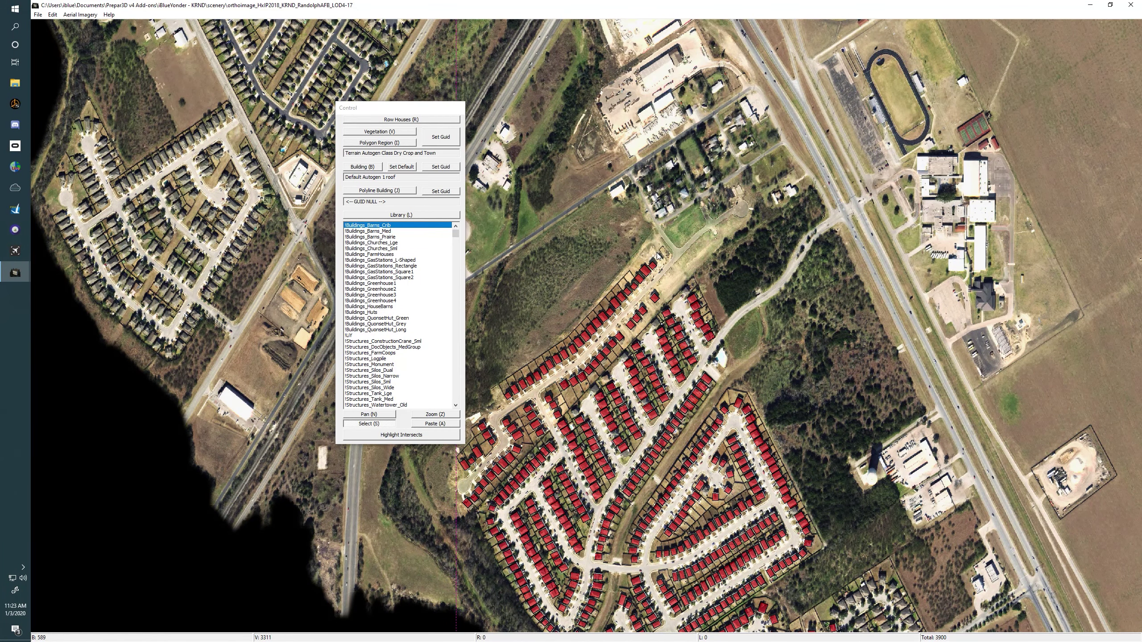
{"action": "scroll", "coordinate": [659, 255], "scroll_direction": "down", "scroll_amount": 2}
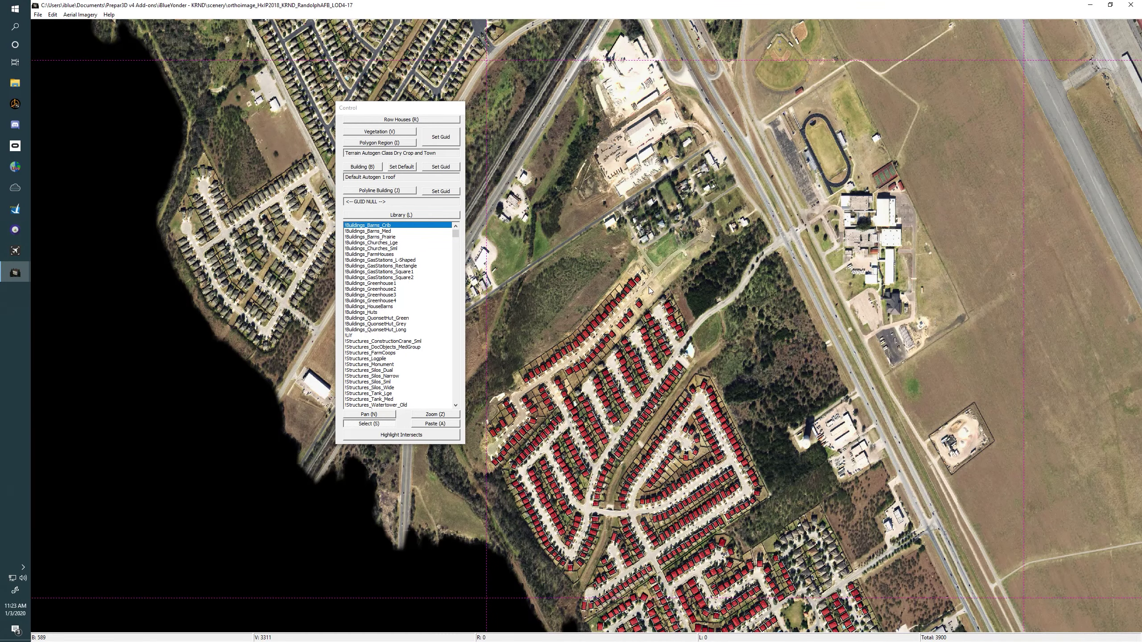
{"action": "scroll", "coordinate": [636, 290], "scroll_direction": "up", "scroll_amount": 2}
{"action": "left_click_drag", "start_coordinate": [640, 245], "coordinate": [655, 175]}
{"action": "left_click", "coordinate": [631, 254]}
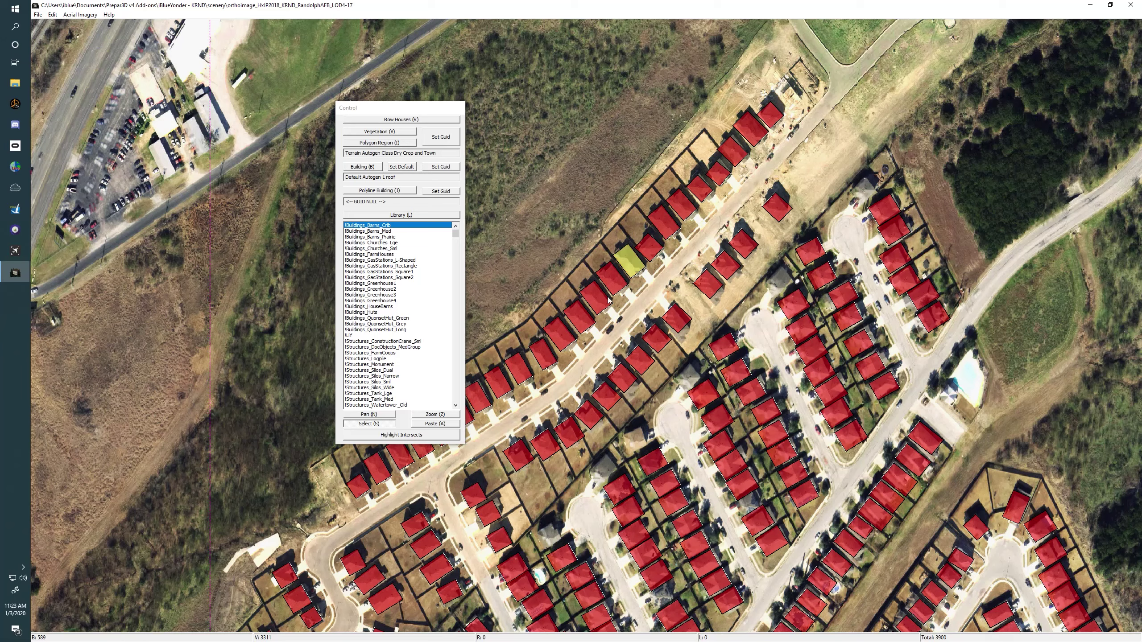
{"action": "mouse_move", "coordinate": [630, 266]}
{"action": "left_mouse_down"}
{"action": "mouse_move", "coordinate": [612, 265]}
{"action": "mouse_move", "coordinate": [607, 186]}
{"action": "mouse_move", "coordinate": [566, 147]}
{"action": "mouse_move", "coordinate": [552, 271]}
{"action": "mouse_move", "coordinate": [646, 277]}
{"action": "mouse_move", "coordinate": [626, 262]}
{"action": "mouse_move", "coordinate": [634, 271]}
{"action": "left_mouse_up"}
- Try to shift the group of houses at the northeast end of the northernmost row, then clear the selection
{"action": "left_click_drag", "start_coordinate": [665, 176], "coordinate": [704, 248]}
{"action": "left_click", "coordinate": [741, 265]}
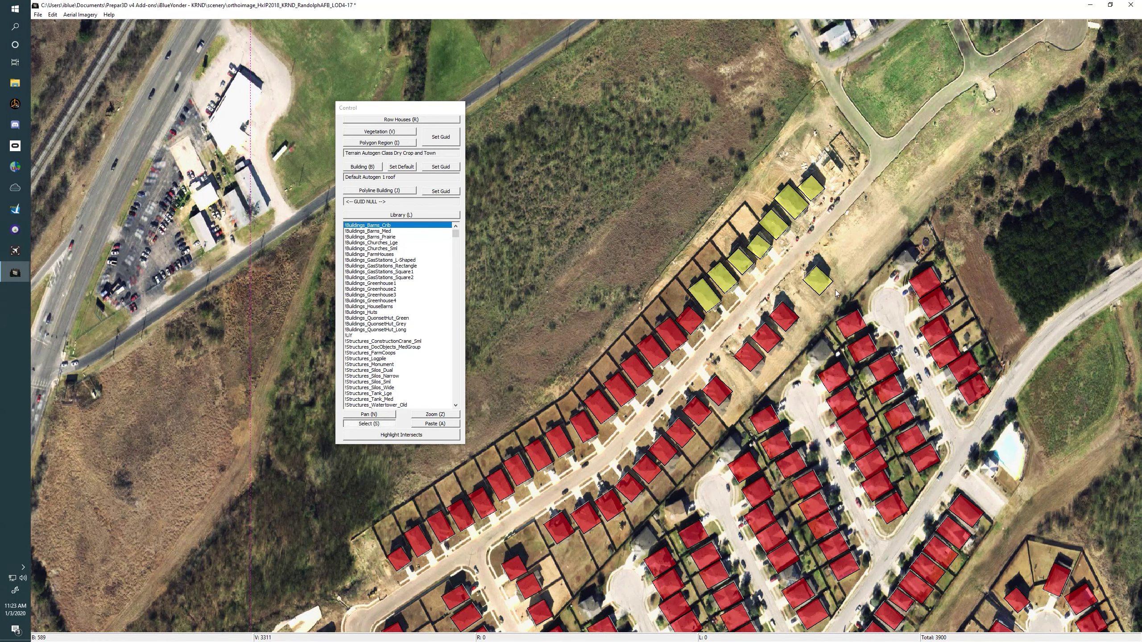
{"action": "mouse_move", "coordinate": [741, 266]}
{"action": "left_mouse_down"}
{"action": "mouse_move", "coordinate": [723, 178]}
{"action": "mouse_move", "coordinate": [736, 279]}
{"action": "left_mouse_up"}
{"action": "left_click", "coordinate": [611, 291]}
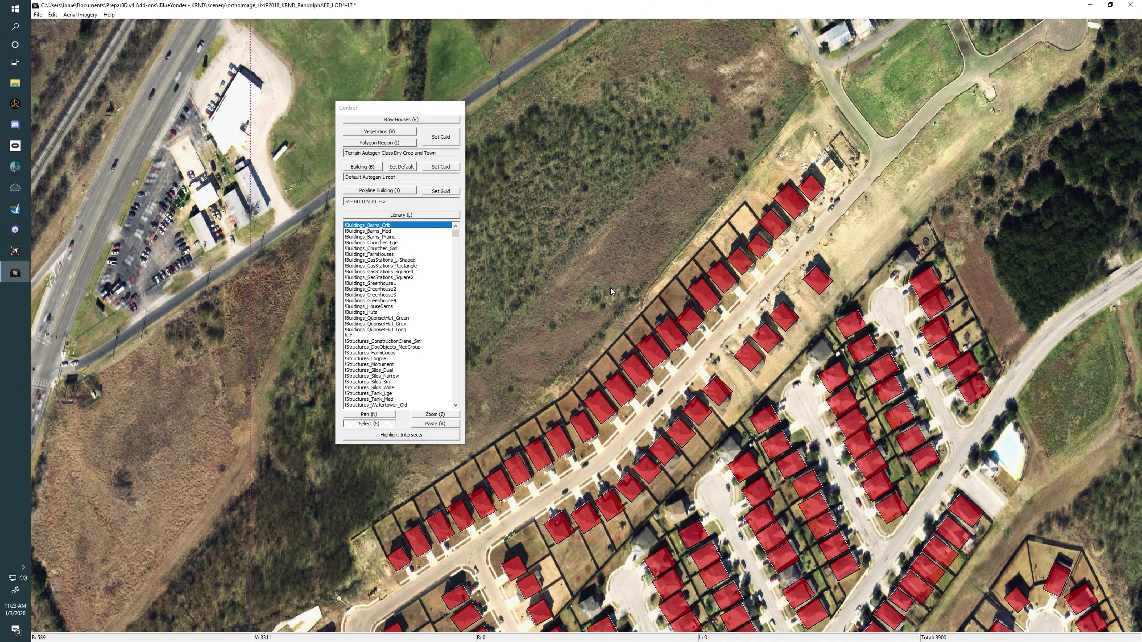
- Select the last house at the northeast end of the northernmost row
{"action": "left_click_drag", "start_coordinate": [912, 303], "coordinate": [718, 204]}
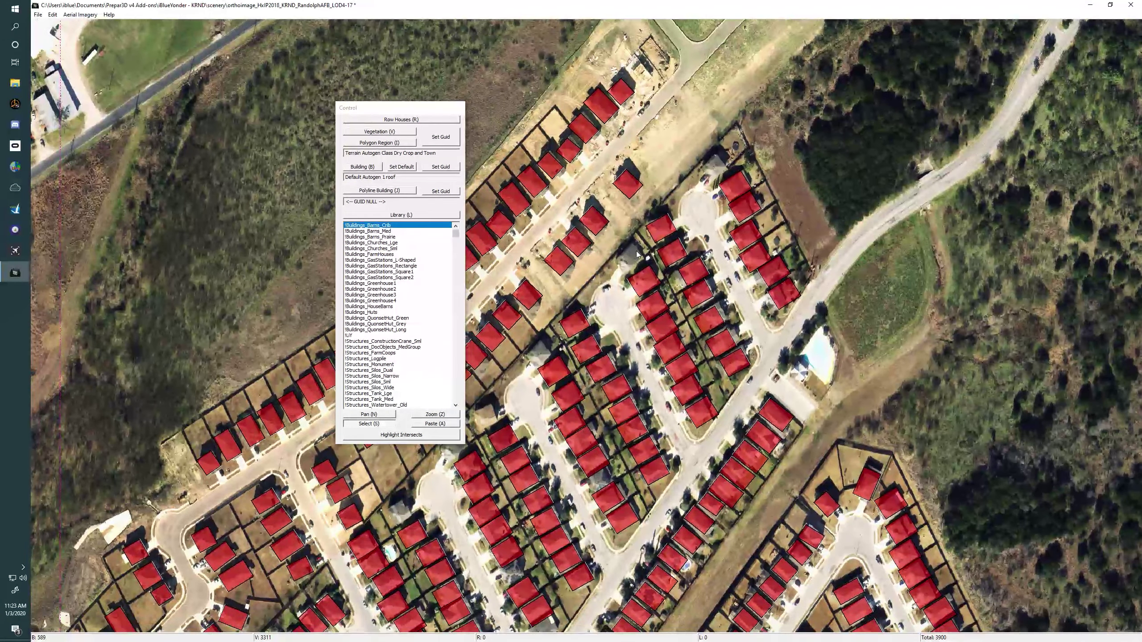
{"action": "left_click_drag", "start_coordinate": [633, 252], "coordinate": [926, 150]}
{"action": "left_click_drag", "start_coordinate": [765, 212], "coordinate": [694, 255]}
{"action": "left_click_drag", "start_coordinate": [704, 65], "coordinate": [725, 160]}
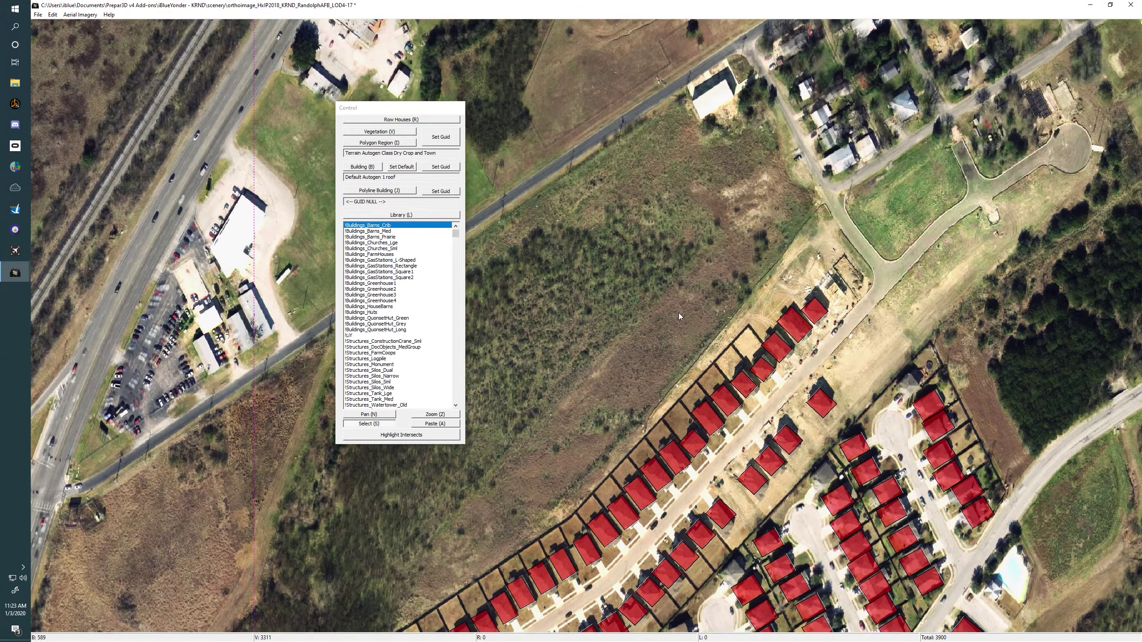
{"action": "left_click_drag", "start_coordinate": [679, 318], "coordinate": [557, 166]}
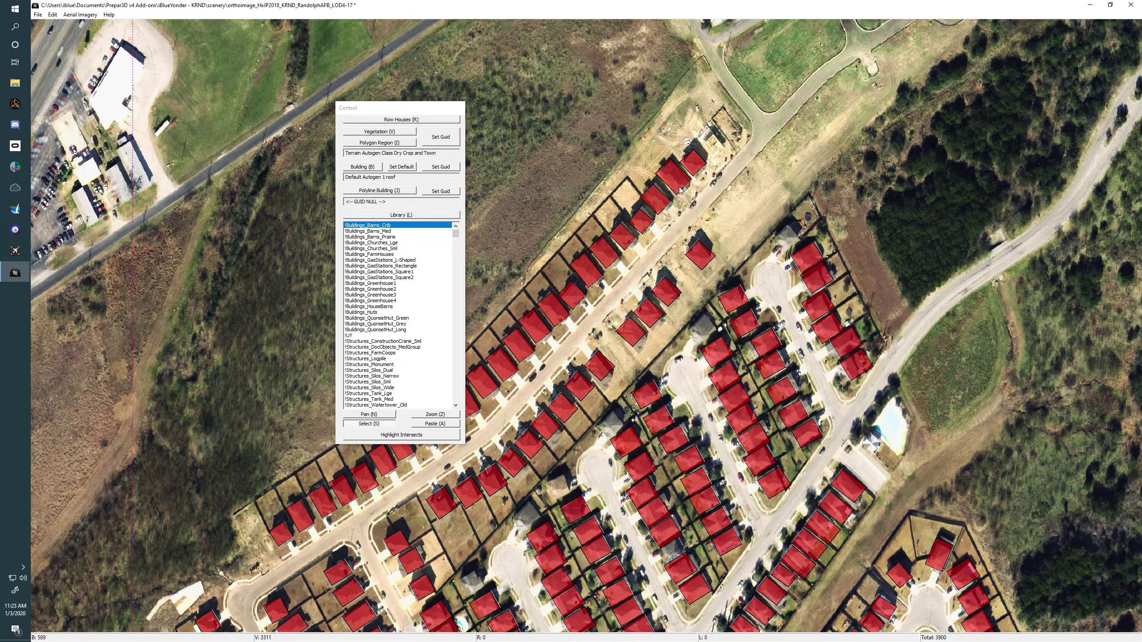
{"action": "left_click", "coordinate": [704, 163]}
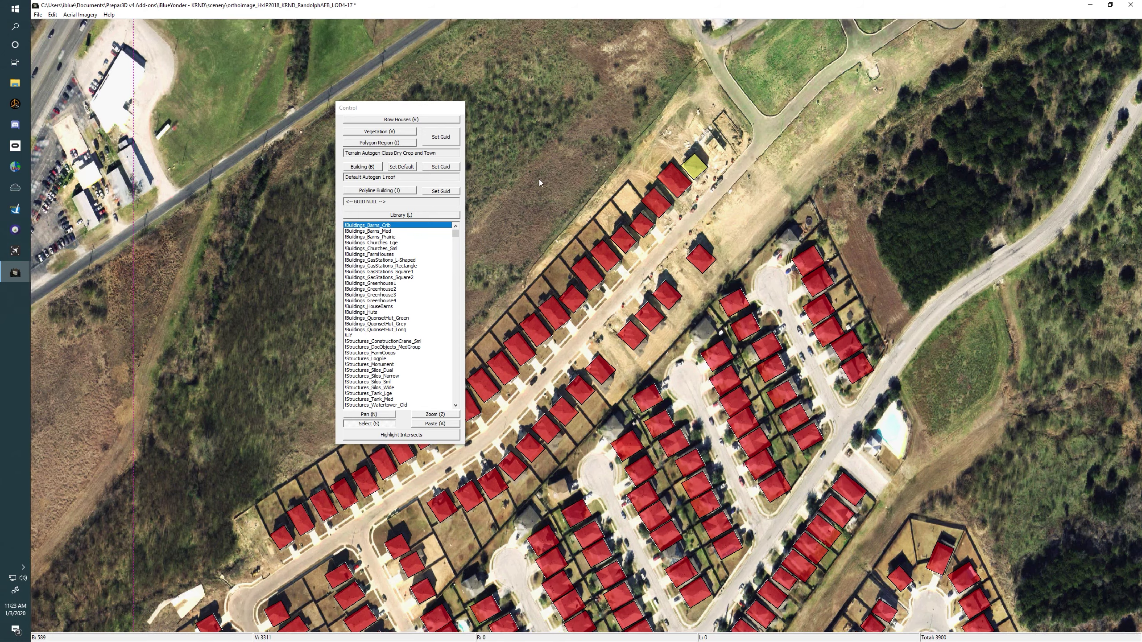
{"action": "left_click_drag", "start_coordinate": [539, 179], "coordinate": [530, 226]}
{"action": "left_click_drag", "start_coordinate": [593, 153], "coordinate": [630, 159]}
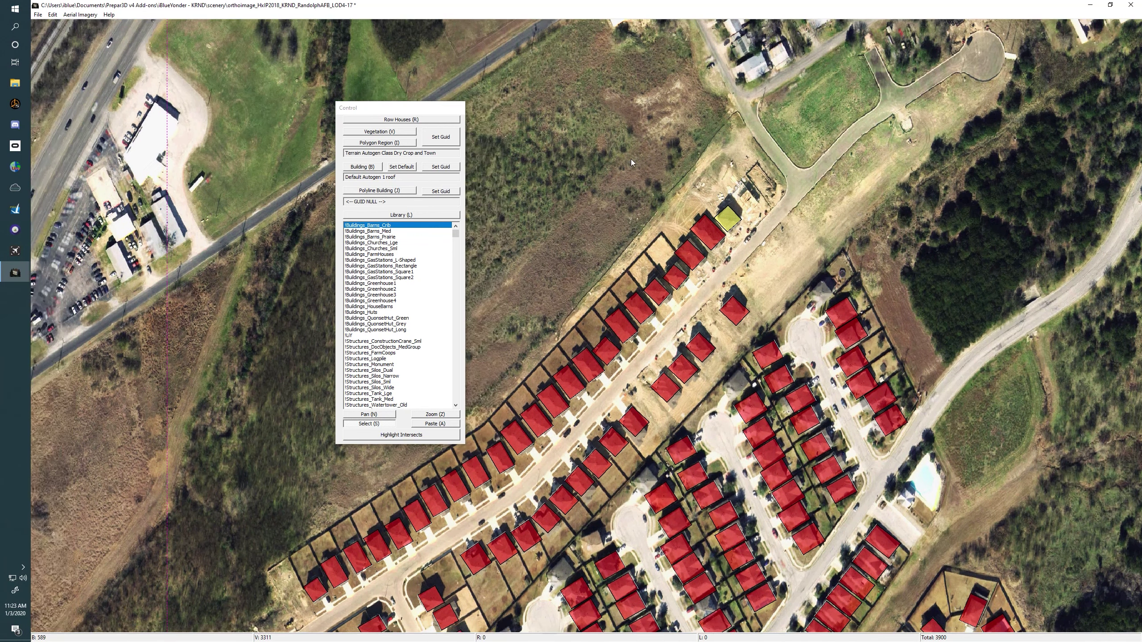
- Paste a copy of the selected house, move it into the open field northwest of the row, and remove it
{"action": "key", "text": "a"}
{"action": "left_click_drag", "start_coordinate": [631, 159], "coordinate": [560, 179]}
{"action": "key", "text": "ctrl+z"}
{"action": "left_click_drag", "start_coordinate": [590, 189], "coordinate": [580, 200]}
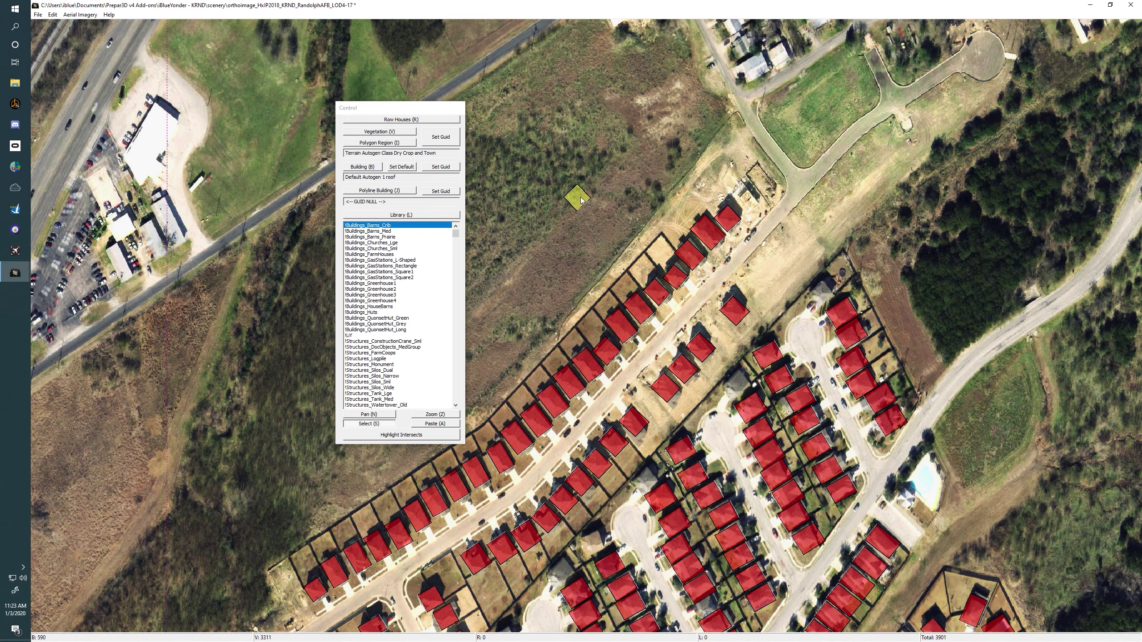
{"action": "left_click_drag", "start_coordinate": [647, 185], "coordinate": [566, 152]}
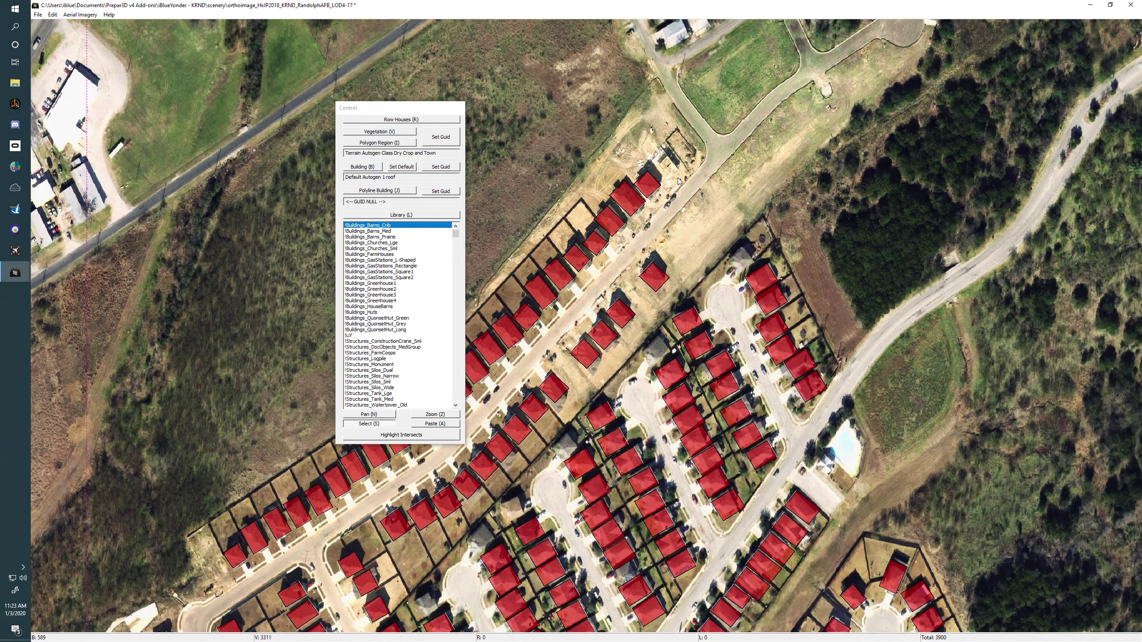
- Delete the end house of the northernmost row and undo the deletion
{"action": "left_click_drag", "start_coordinate": [637, 169], "coordinate": [666, 185]}
{"action": "key", "text": "Delete"}
{"action": "key", "text": "ctrl+z"}
- Reposition the Control palette over the housing imagery
{"action": "left_click_drag", "start_coordinate": [695, 203], "coordinate": [674, 126]}
{"action": "left_click_drag", "start_coordinate": [628, 261], "coordinate": [728, 265]}
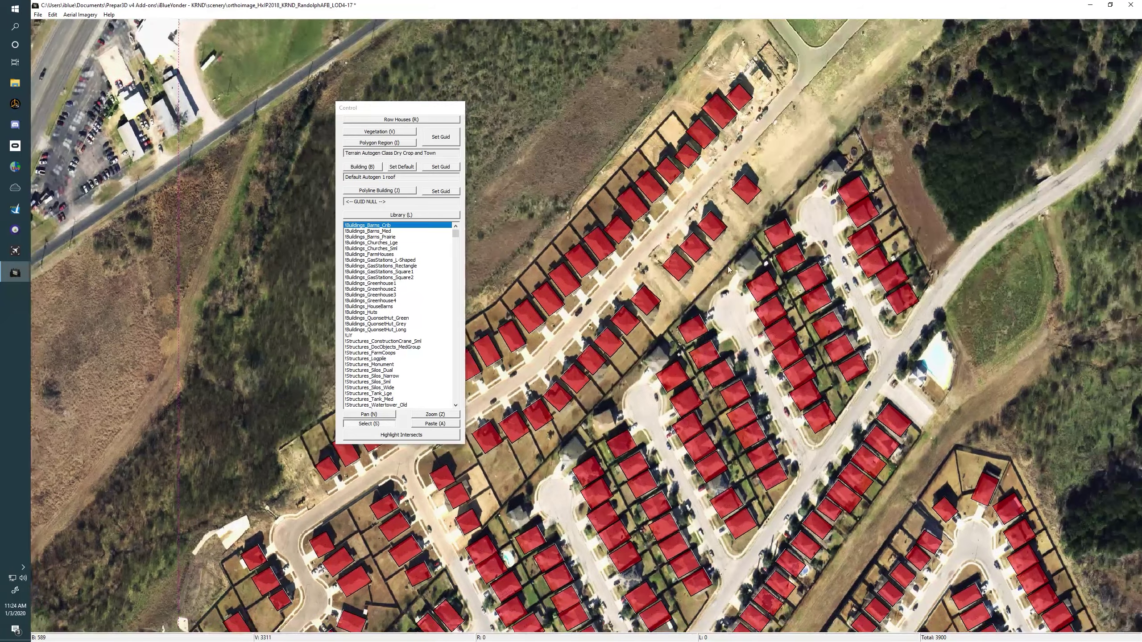
{"action": "left_click_drag", "start_coordinate": [583, 262], "coordinate": [629, 241]}
{"action": "left_click_drag", "start_coordinate": [416, 108], "coordinate": [466, 95]}
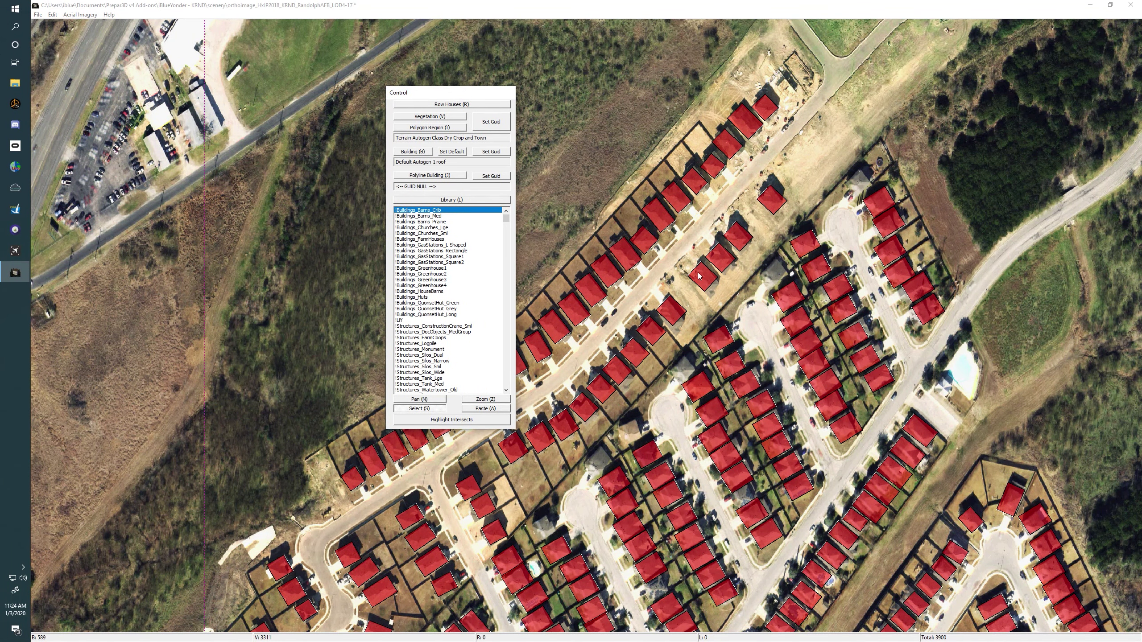
{"action": "left_click_drag", "start_coordinate": [943, 392], "coordinate": [887, 302]}
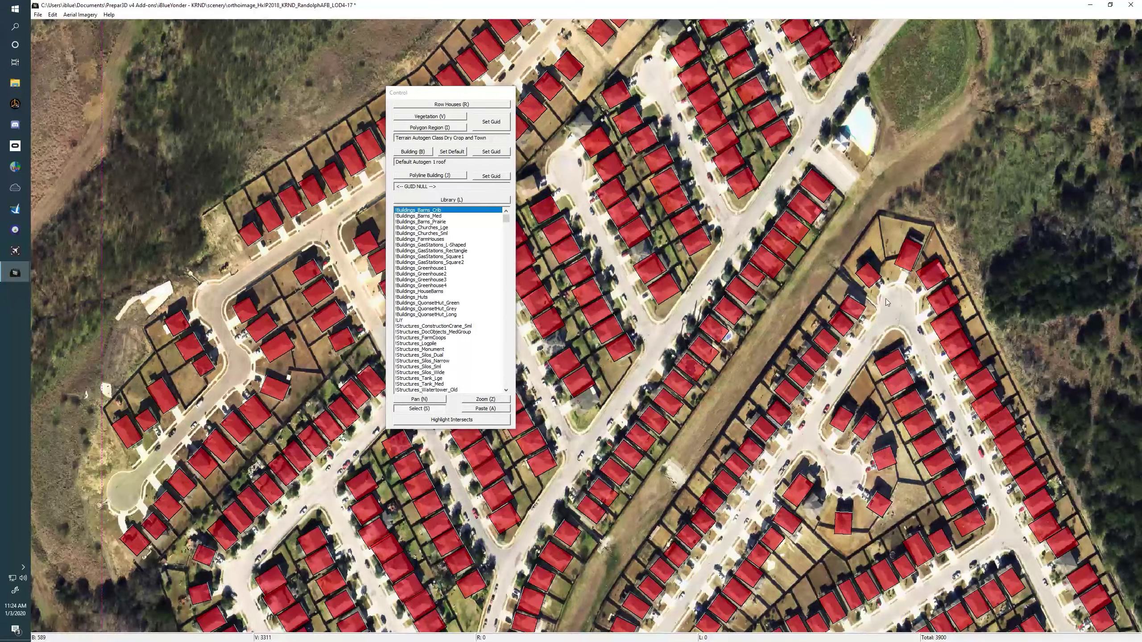
- Bring the unannotated cul-de-sac housing block beside the wooded field into view, move the Control palette clear of it, and activate the Building tool
{"action": "left_click_drag", "start_coordinate": [847, 392], "coordinate": [800, 128]}
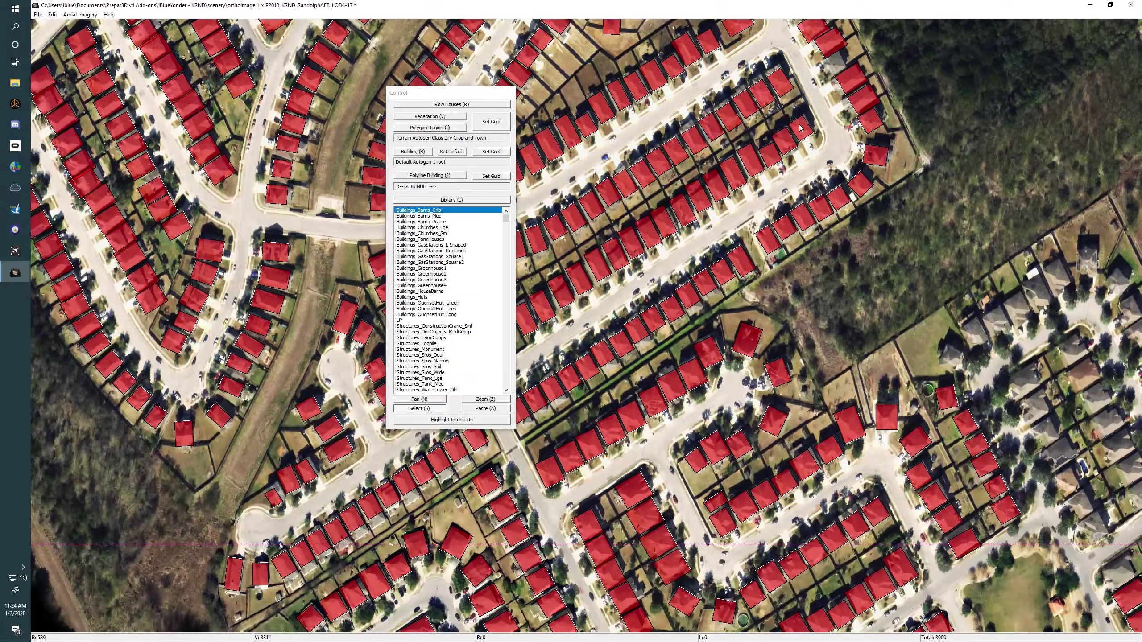
{"action": "left_click_drag", "start_coordinate": [639, 296], "coordinate": [612, 234]}
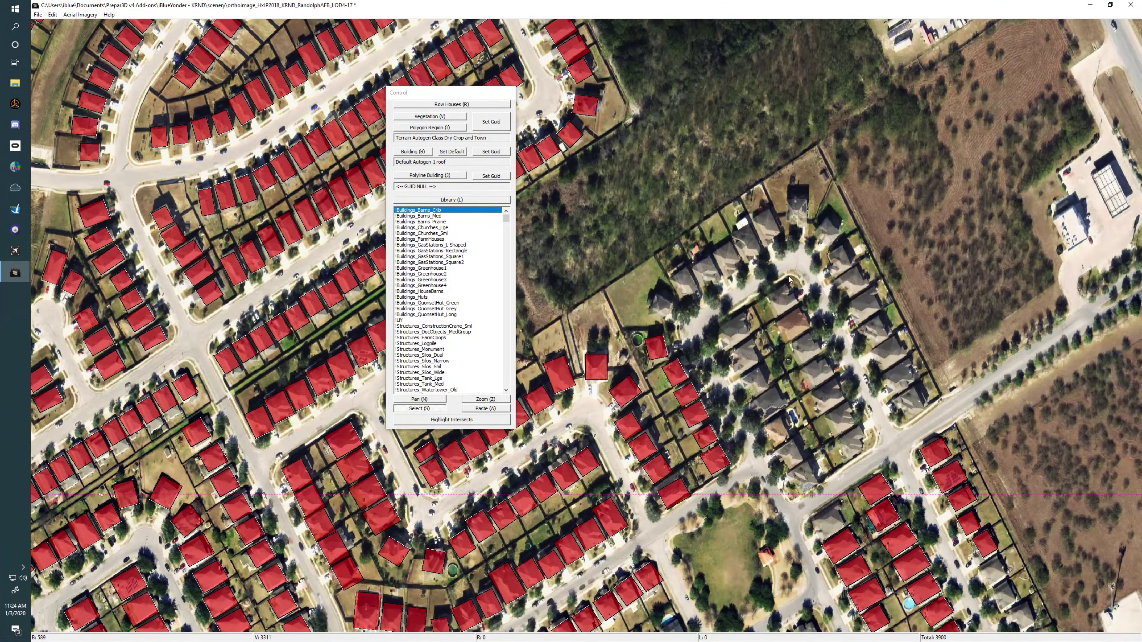
{"action": "left_click_drag", "start_coordinate": [747, 293], "coordinate": [644, 264]}
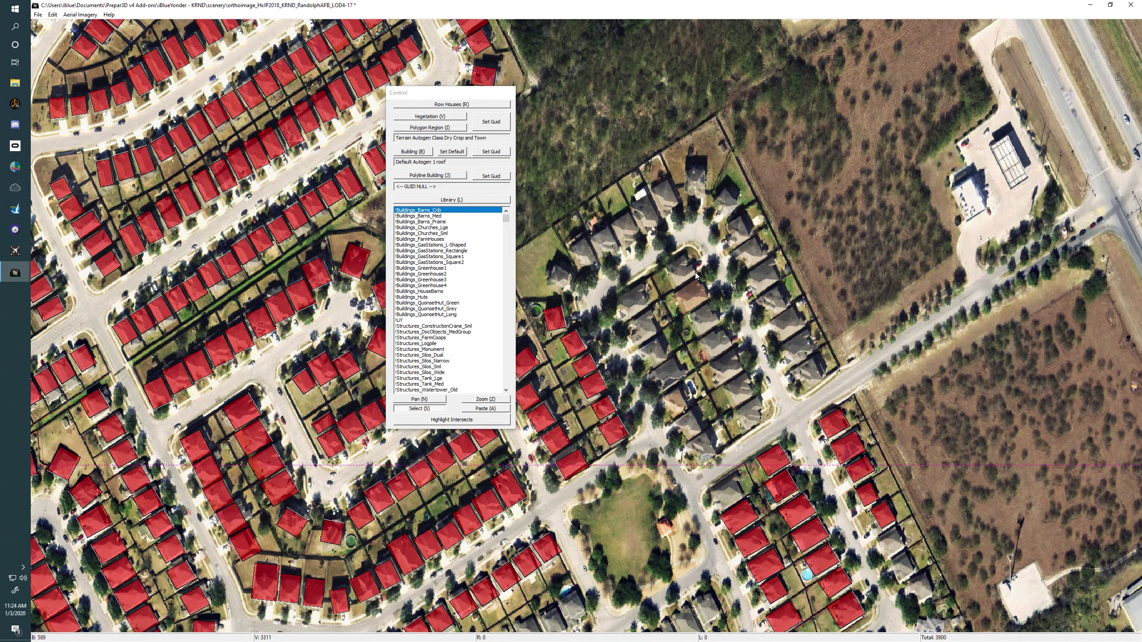
{"action": "scroll", "coordinate": [696, 275], "scroll_direction": "up", "scroll_amount": 2}
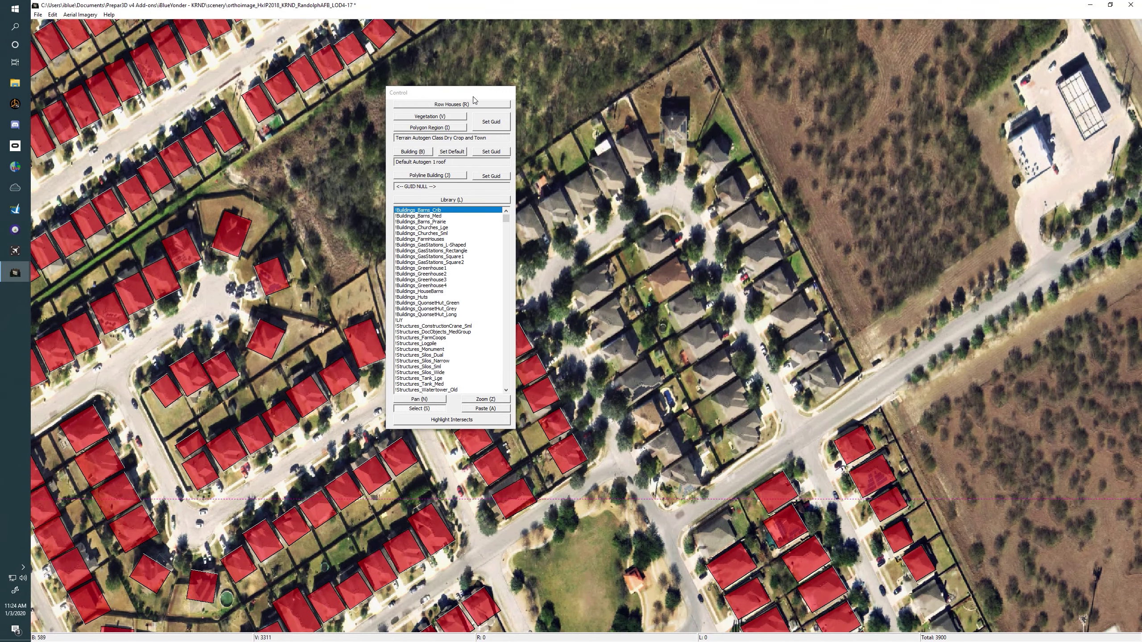
{"action": "left_click_drag", "start_coordinate": [474, 100], "coordinate": [316, 96]}
{"action": "left_click_drag", "start_coordinate": [774, 330], "coordinate": [749, 308]}
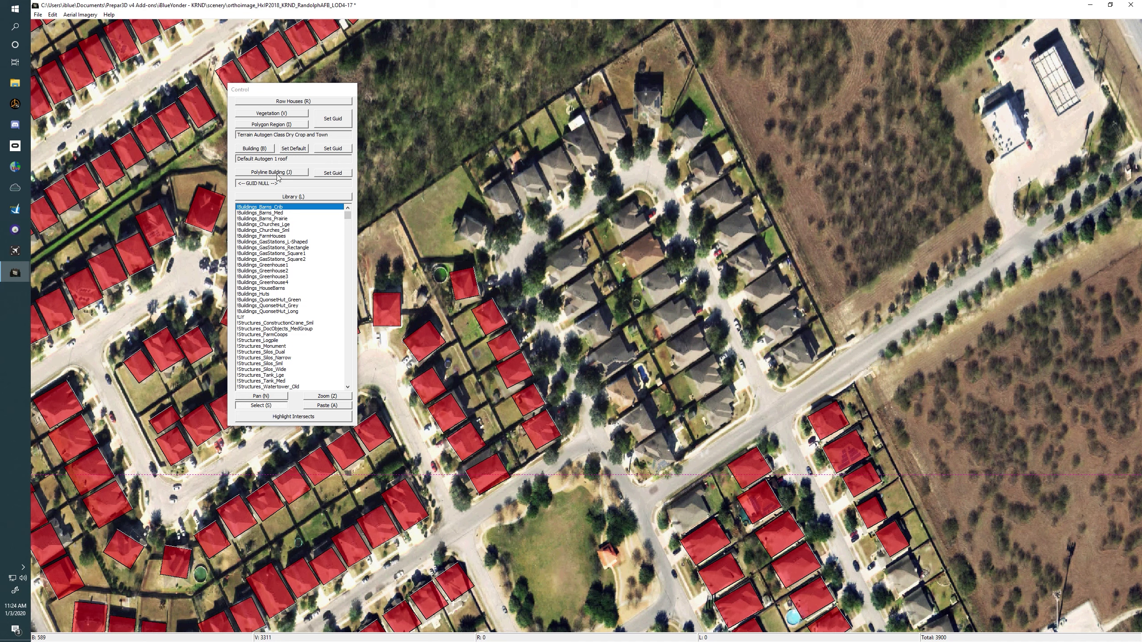
{"action": "left_click", "coordinate": [255, 149]}
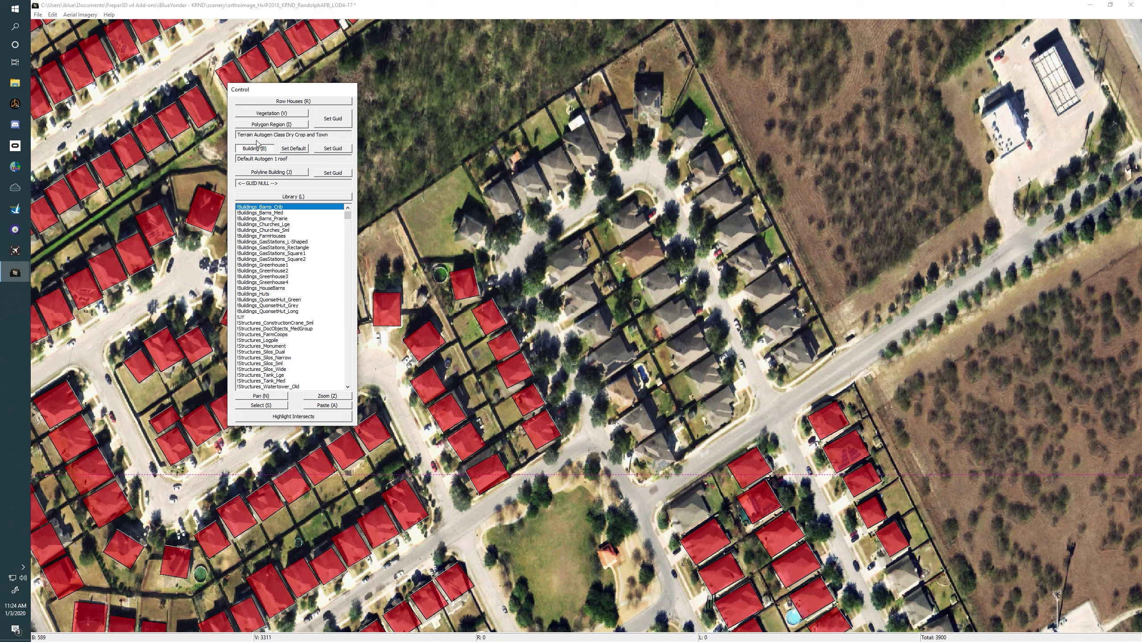
{"action": "left_click_drag", "start_coordinate": [285, 93], "coordinate": [309, 103]}
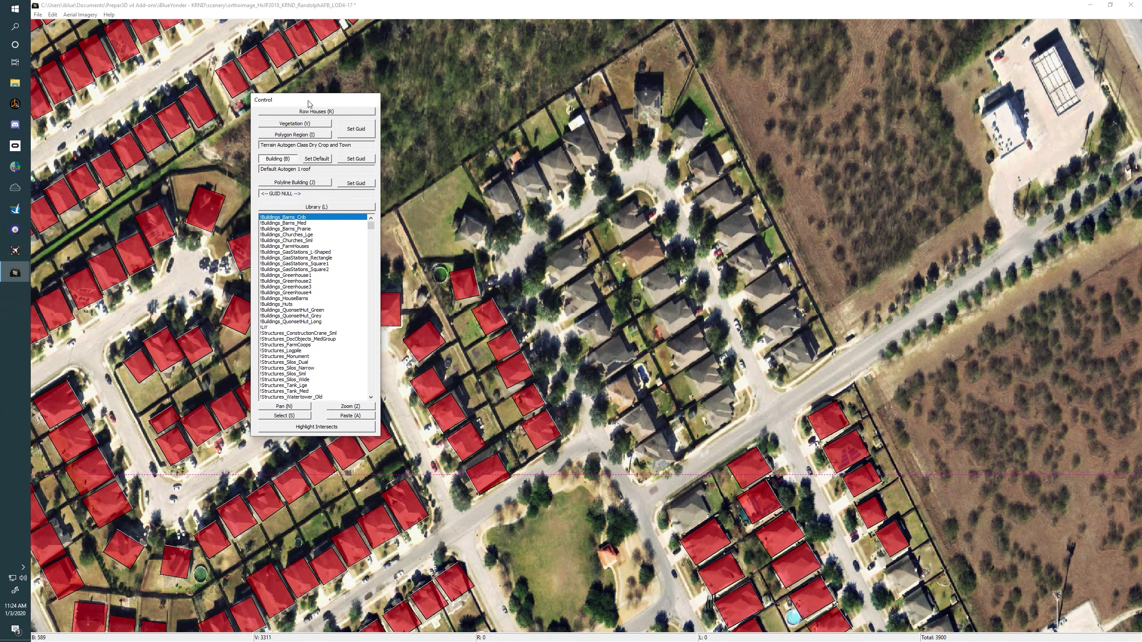
- Open the annotation properties, examine the building height profile and texture settings, and cancel the dialog
{"action": "left_click", "coordinate": [88, 8]}
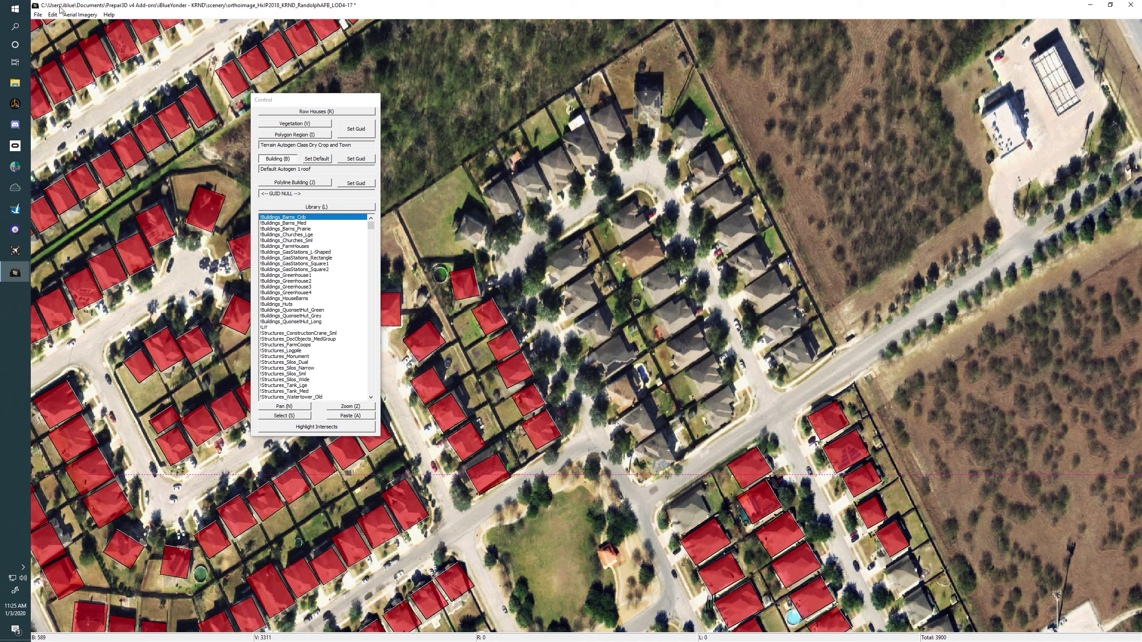
{"action": "left_click", "coordinate": [37, 17]}
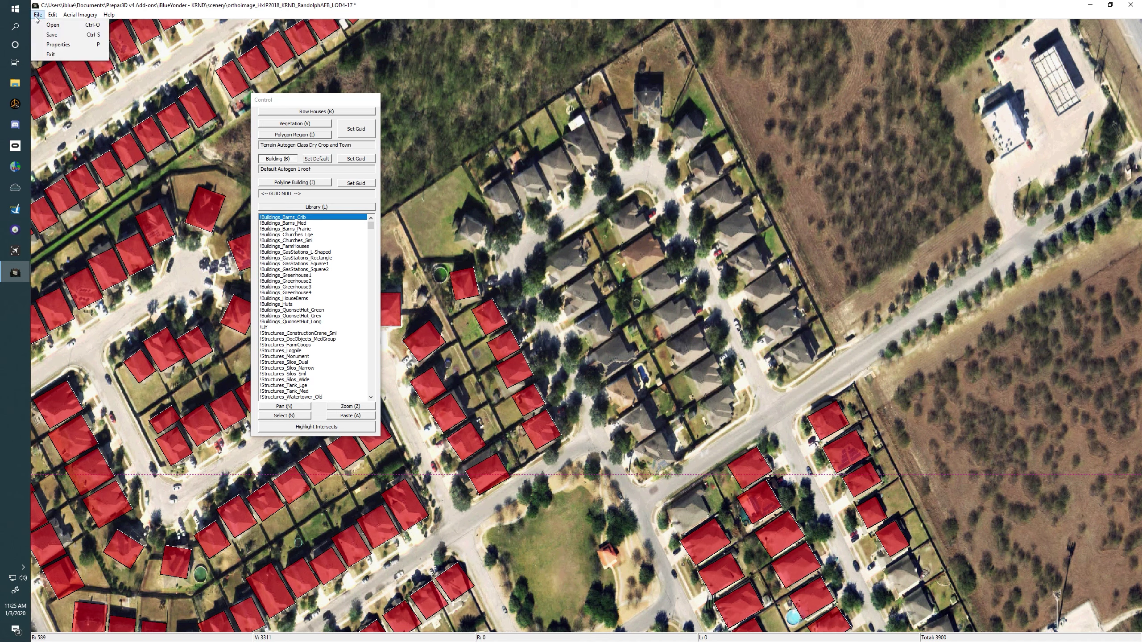
{"action": "left_click", "coordinate": [58, 44]}
{"action": "mouse_move", "coordinate": [135, 13]}
{"action": "left_mouse_down"}
{"action": "mouse_move", "coordinate": [233, 64]}
{"action": "mouse_move", "coordinate": [675, 116]}
{"action": "mouse_move", "coordinate": [573, 143]}
{"action": "left_mouse_up"}
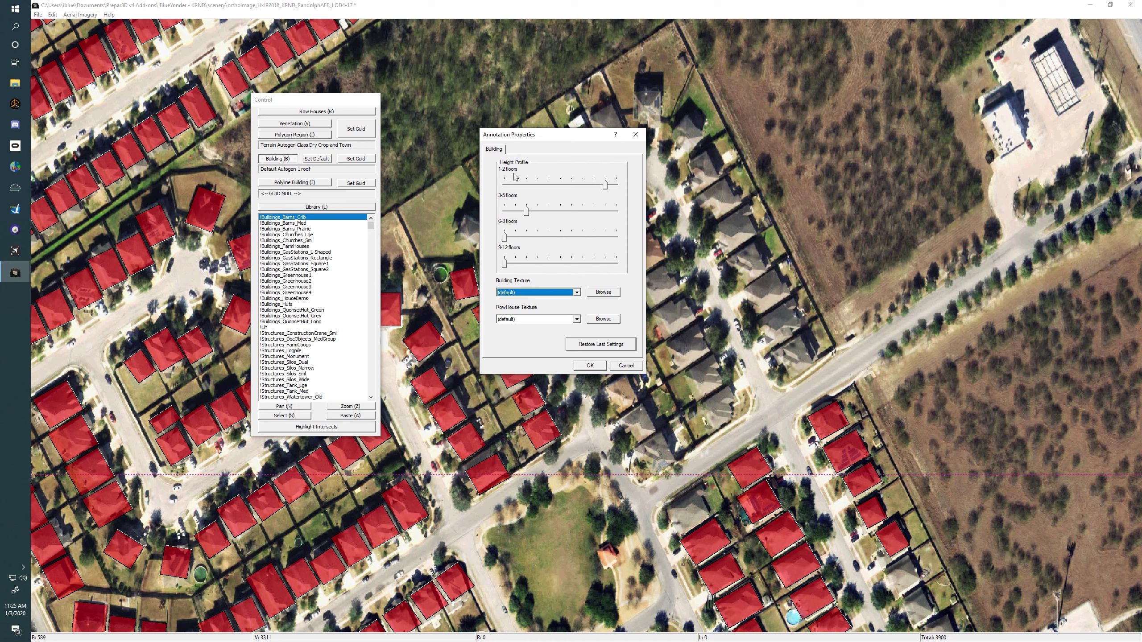
{"action": "mouse_move", "coordinate": [607, 185]}
{"action": "left_mouse_down"}
{"action": "mouse_move", "coordinate": [596, 185]}
{"action": "mouse_move", "coordinate": [606, 185]}
{"action": "left_mouse_up"}
{"action": "left_click", "coordinate": [625, 365]}
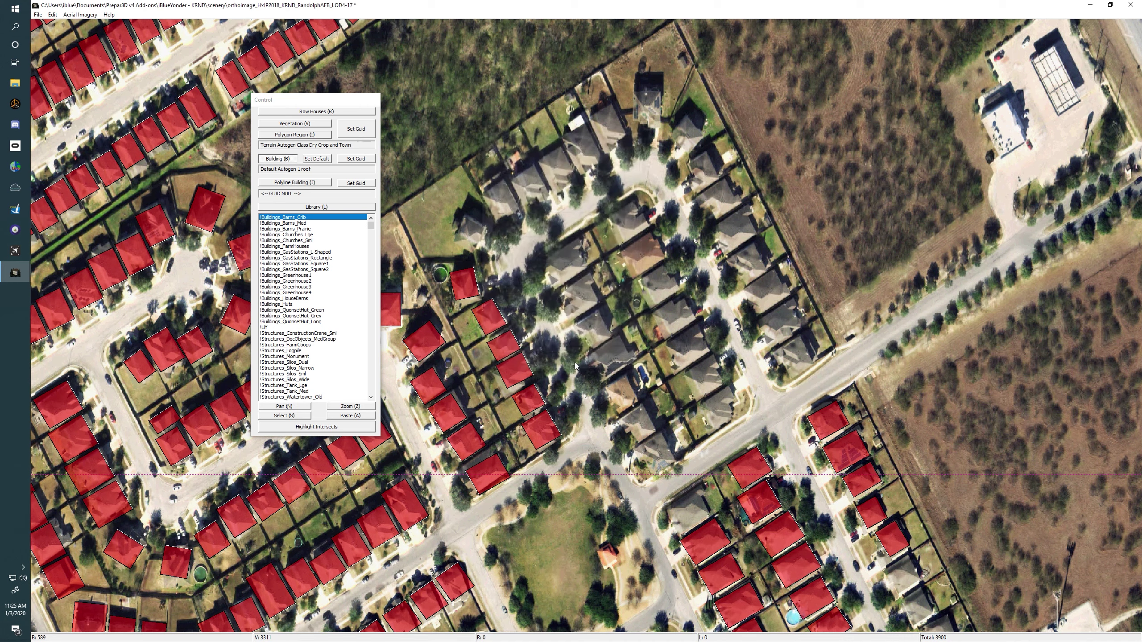
- Draw a building footprint over the westernmost house of the unannotated cul-de-sac row, beside the open grass lot
{"action": "mouse_move", "coordinate": [289, 100]}
{"action": "left_mouse_down"}
{"action": "mouse_move", "coordinate": [362, 115]}
{"action": "mouse_move", "coordinate": [205, 71]}
{"action": "left_mouse_up"}
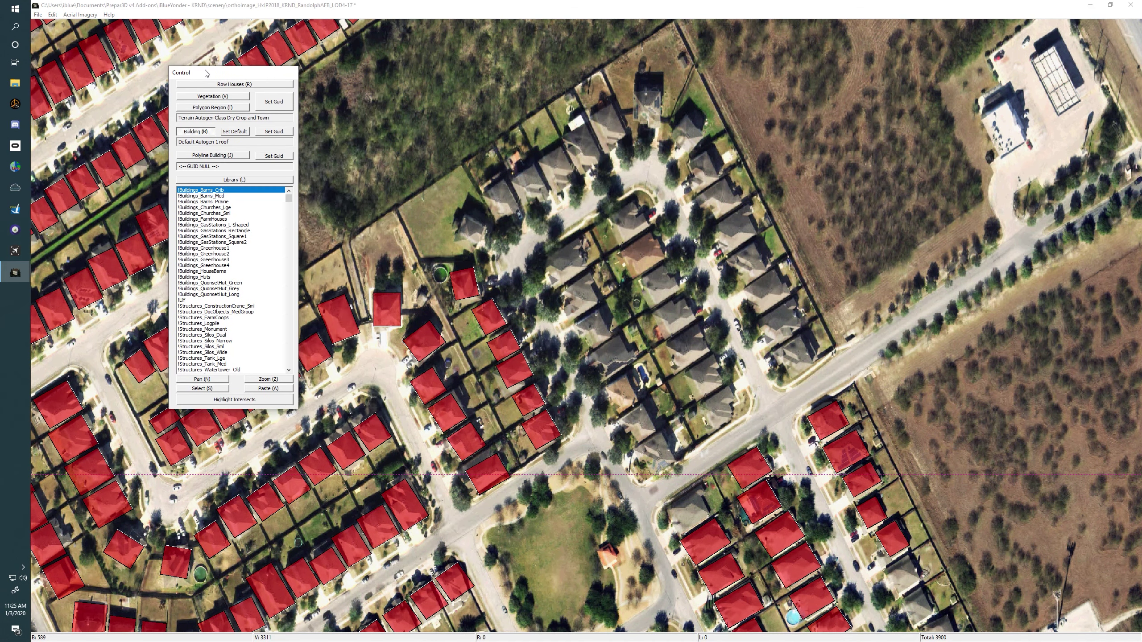
{"action": "left_click_drag", "start_coordinate": [575, 224], "coordinate": [528, 243]}
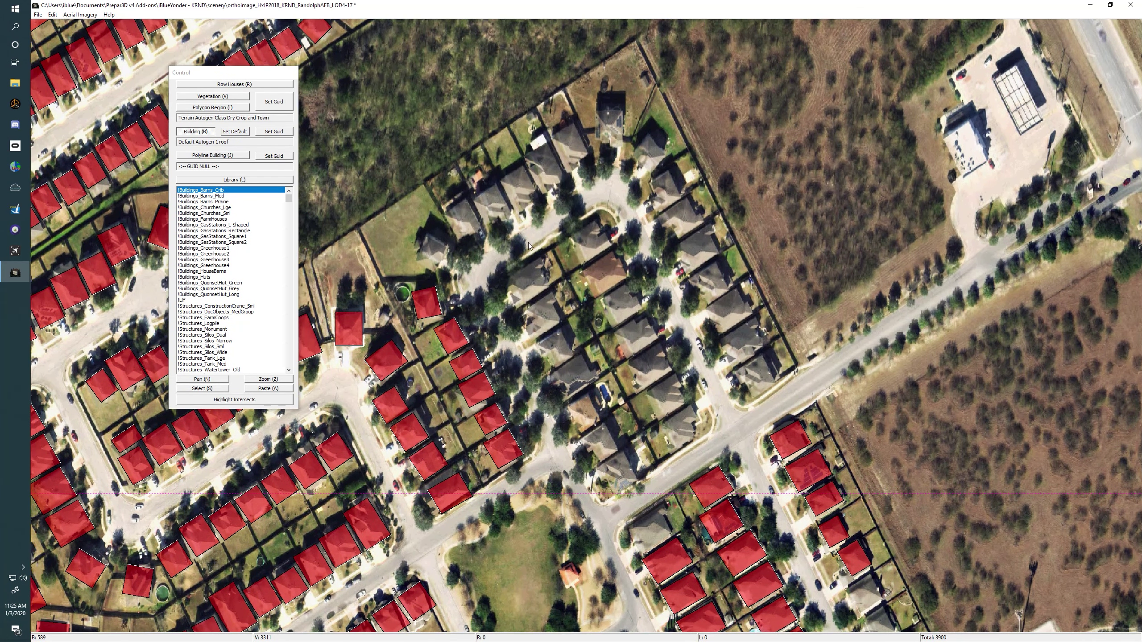
{"action": "left_click", "coordinate": [200, 132]}
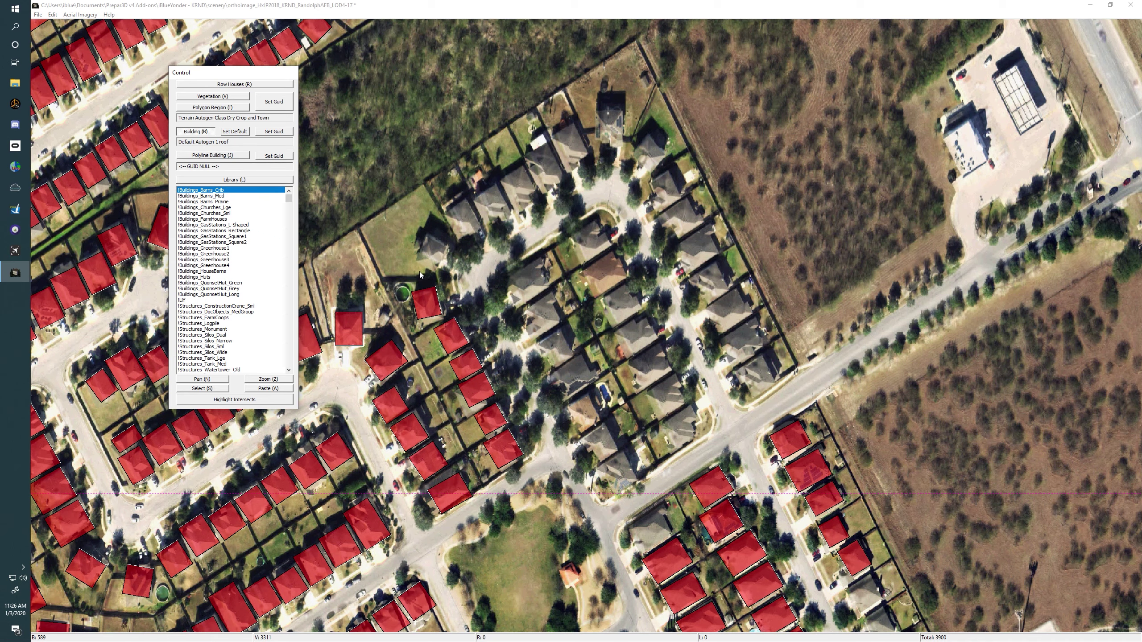
{"action": "left_click_drag", "start_coordinate": [434, 261], "coordinate": [600, 264]}
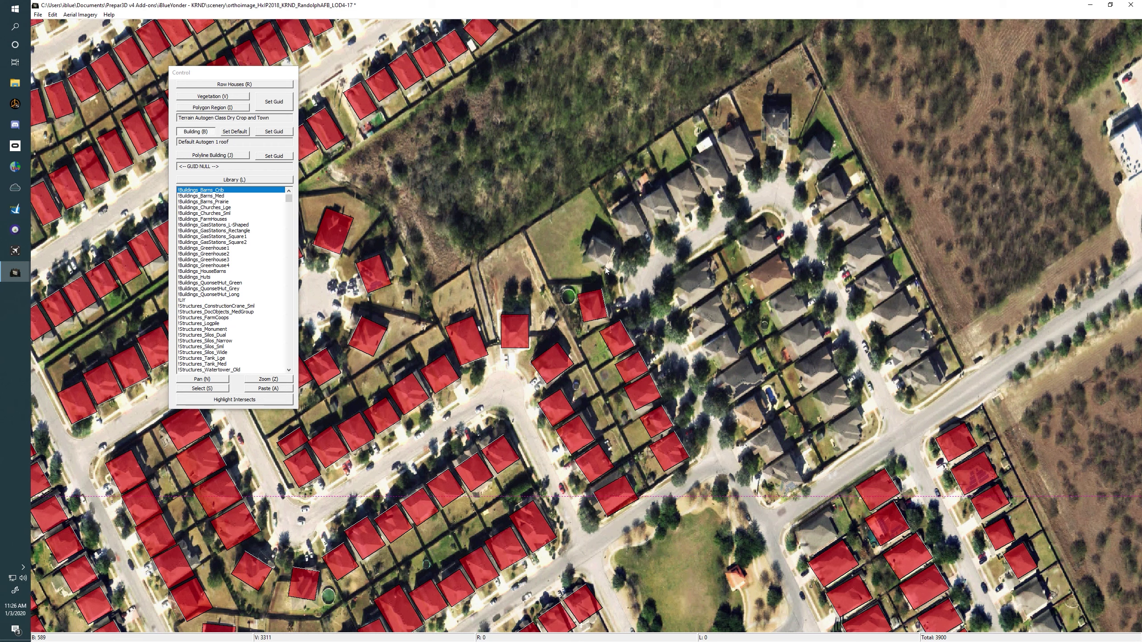
{"action": "left_click", "coordinate": [606, 268]}
{"action": "left_click_drag", "start_coordinate": [586, 262], "coordinate": [562, 284]}
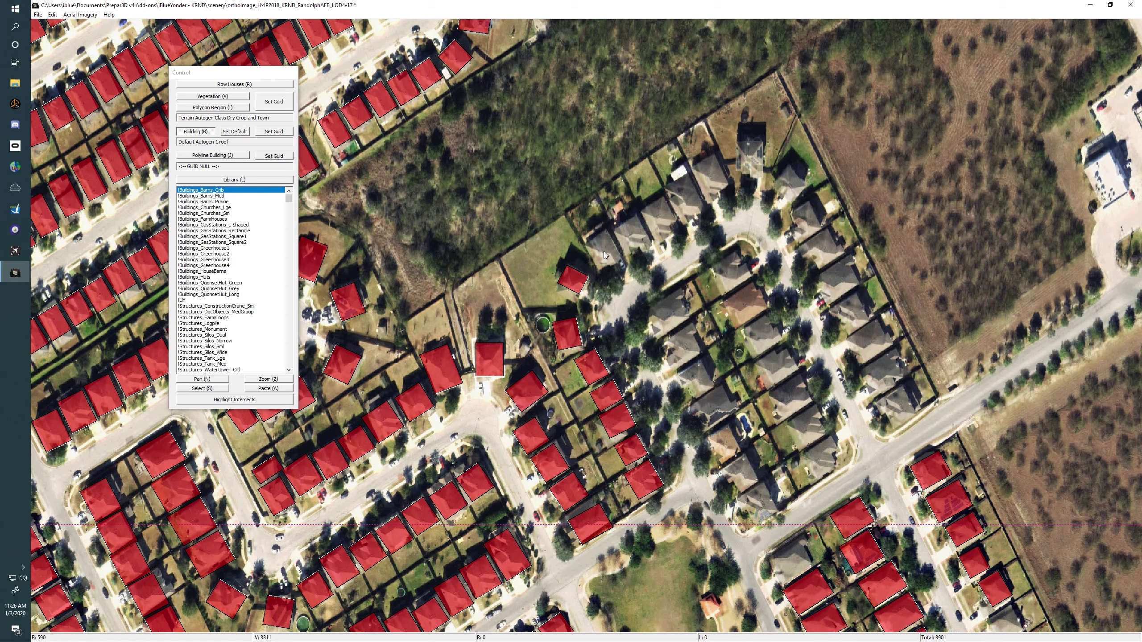
- Draw building footprints over the second and third houses from the west end of the cul-de-sac's northern row
{"action": "scroll", "coordinate": [604, 252], "scroll_direction": "up", "scroll_amount": 3}
{"action": "scroll", "coordinate": [563, 313], "scroll_direction": "up", "scroll_amount": 1}
{"action": "left_click_drag", "start_coordinate": [564, 312], "coordinate": [521, 375]}
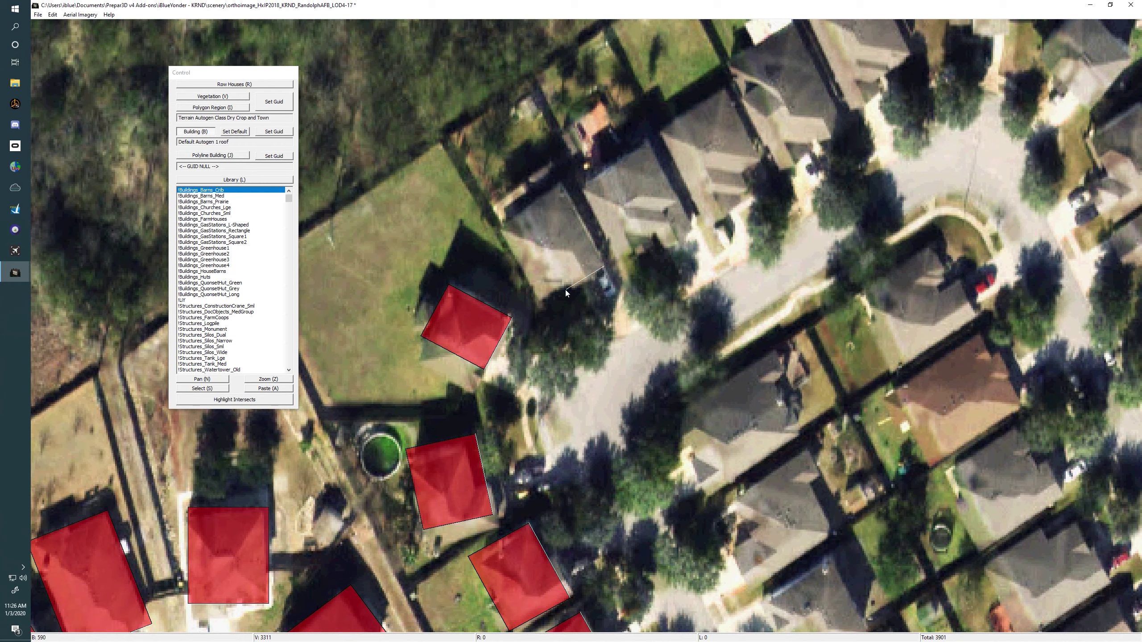
{"action": "left_click", "coordinate": [539, 305]}
{"action": "left_click", "coordinate": [503, 222]}
{"action": "left_click", "coordinate": [690, 224]}
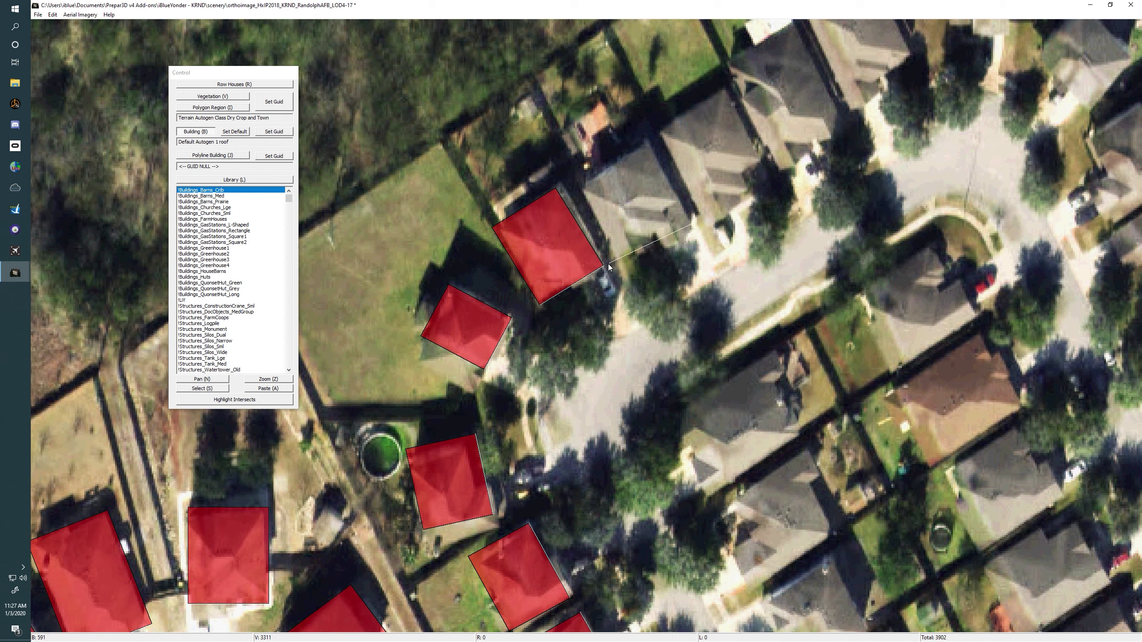
{"action": "left_click", "coordinate": [620, 263]}
{"action": "left_click", "coordinate": [578, 182]}
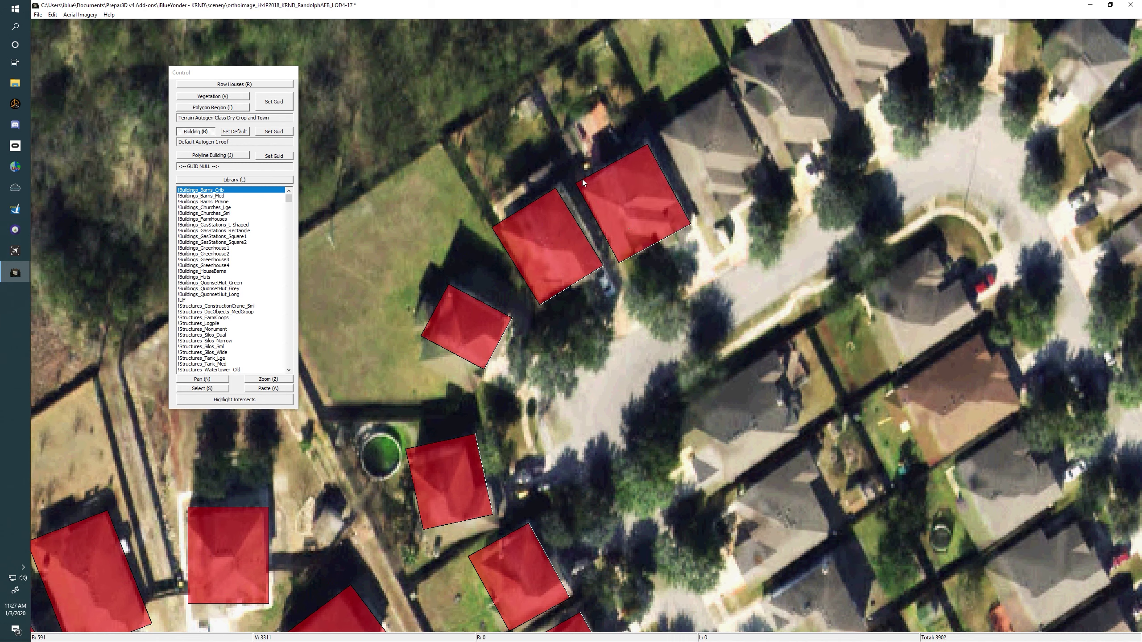
- Draw a footprint over the fourth house of the northern row, delete it, and return to the Building tool
{"action": "left_click", "coordinate": [705, 219]}
{"action": "left_click", "coordinate": [694, 126]}
{"action": "left_click_drag", "start_coordinate": [694, 127], "coordinate": [592, 239]}
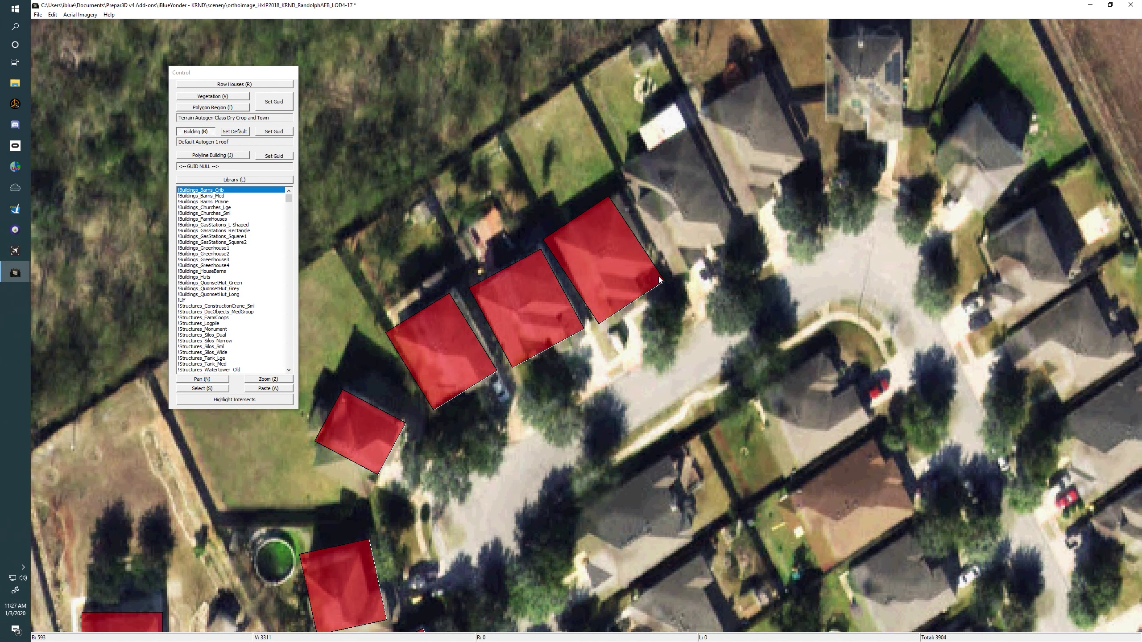
{"action": "left_click_drag", "start_coordinate": [630, 281], "coordinate": [641, 267]}
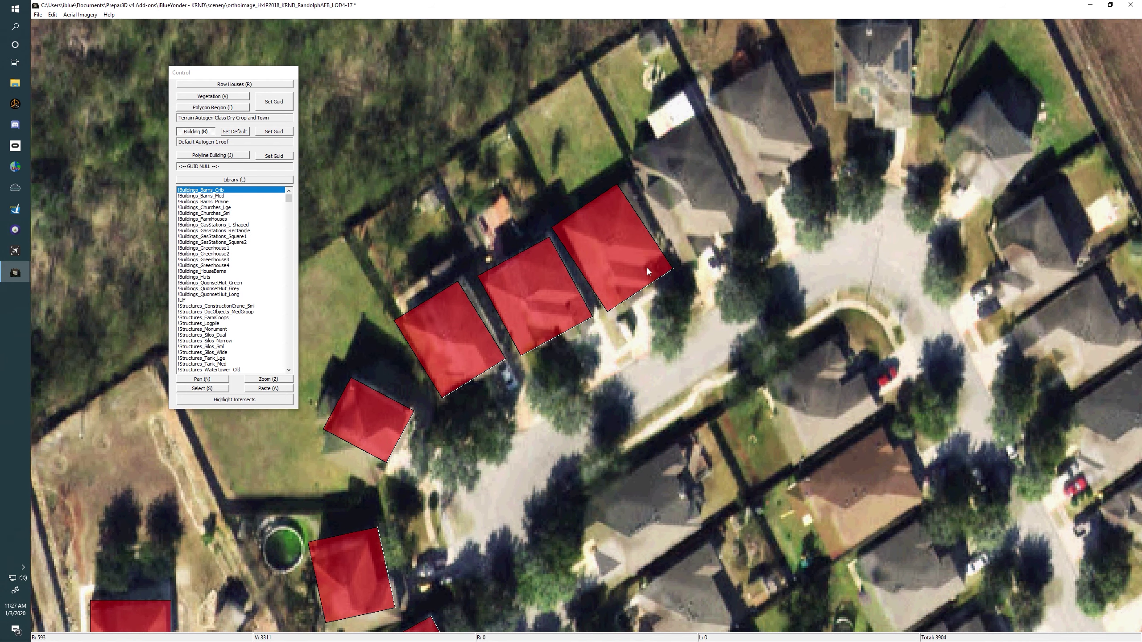
{"action": "key", "text": "s"}
{"action": "left_click", "coordinate": [622, 251]}
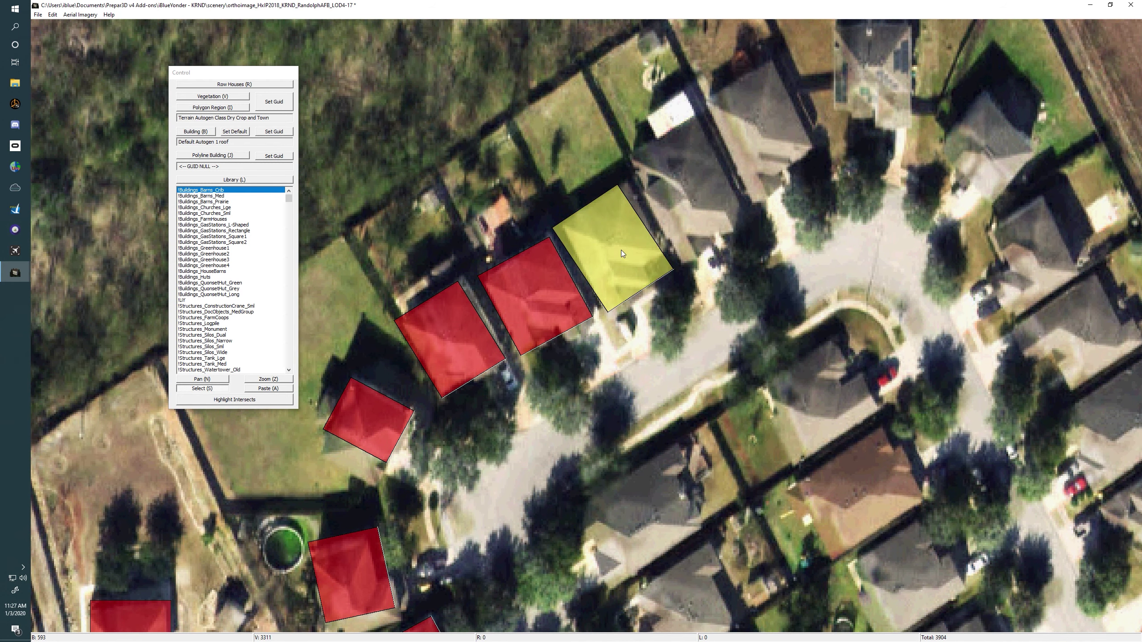
{"action": "key", "text": "Delete"}
{"action": "key", "text": "b"}
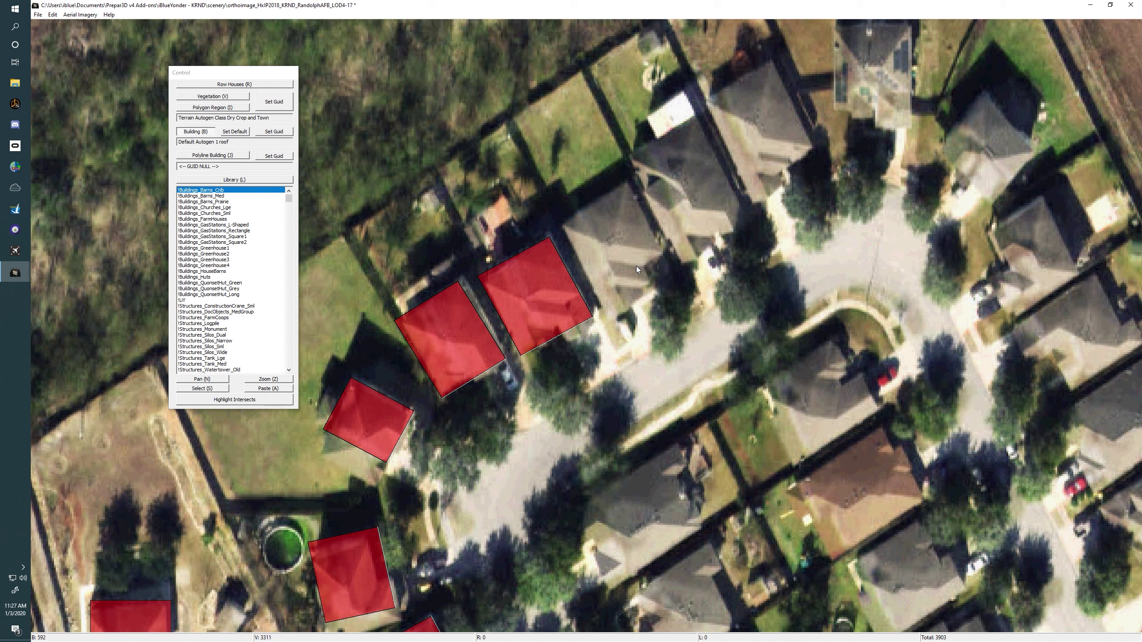
{"action": "left_click", "coordinate": [674, 273]}
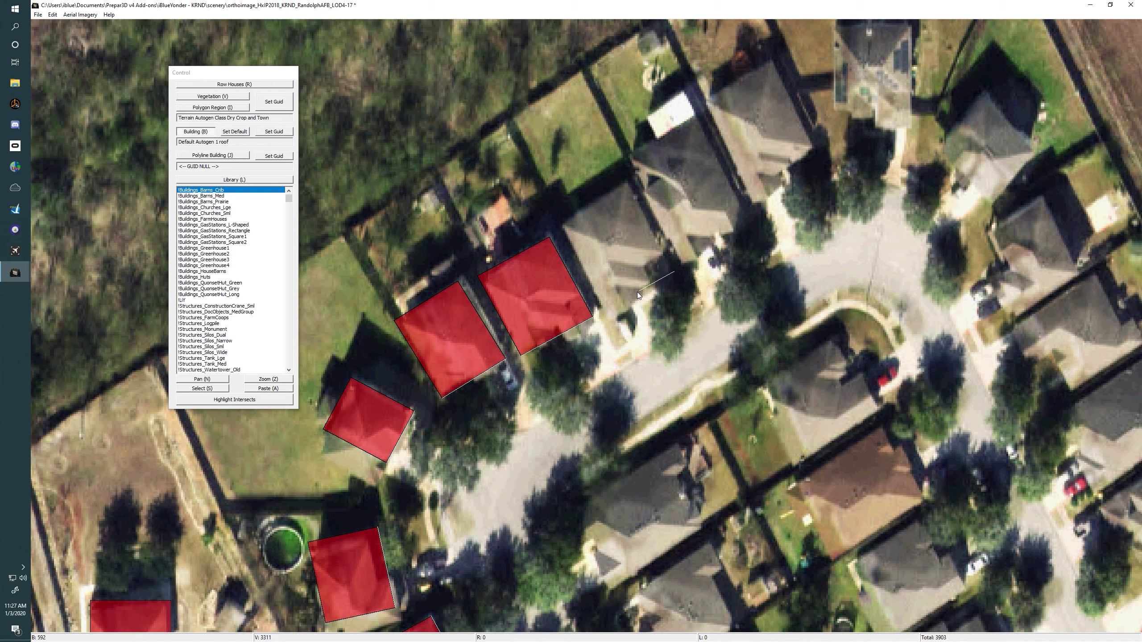
{"action": "left_click", "coordinate": [606, 315]}
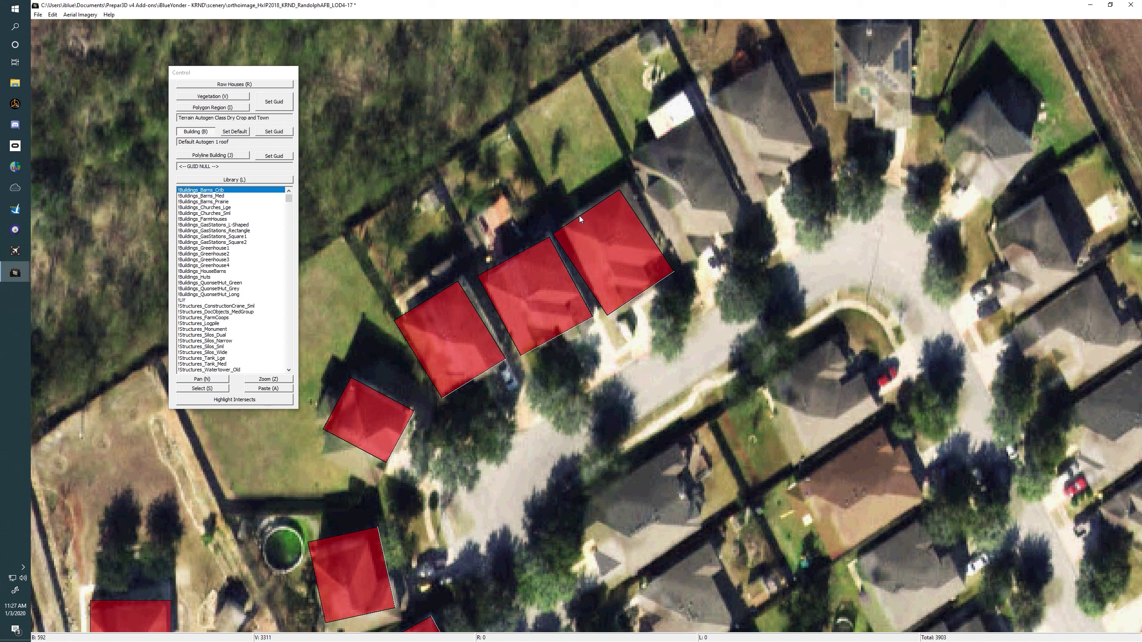
{"action": "key", "text": "Escape"}
- Draw building footprints over the fourth and fifth houses of the northern row
{"action": "left_click", "coordinate": [672, 269]}
{"action": "left_click", "coordinate": [605, 314]}
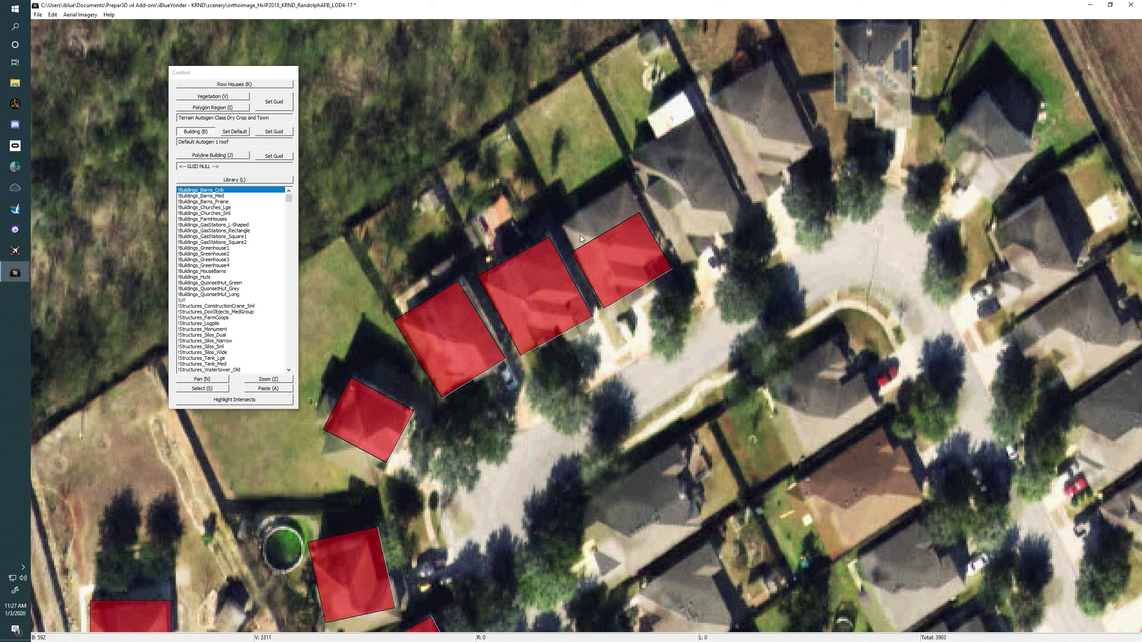
{"action": "left_click", "coordinate": [574, 214]}
{"action": "key", "text": "Up"}
{"action": "key", "text": "Right"}
{"action": "left_click", "coordinate": [694, 271]}
{"action": "left_click", "coordinate": [624, 306]}
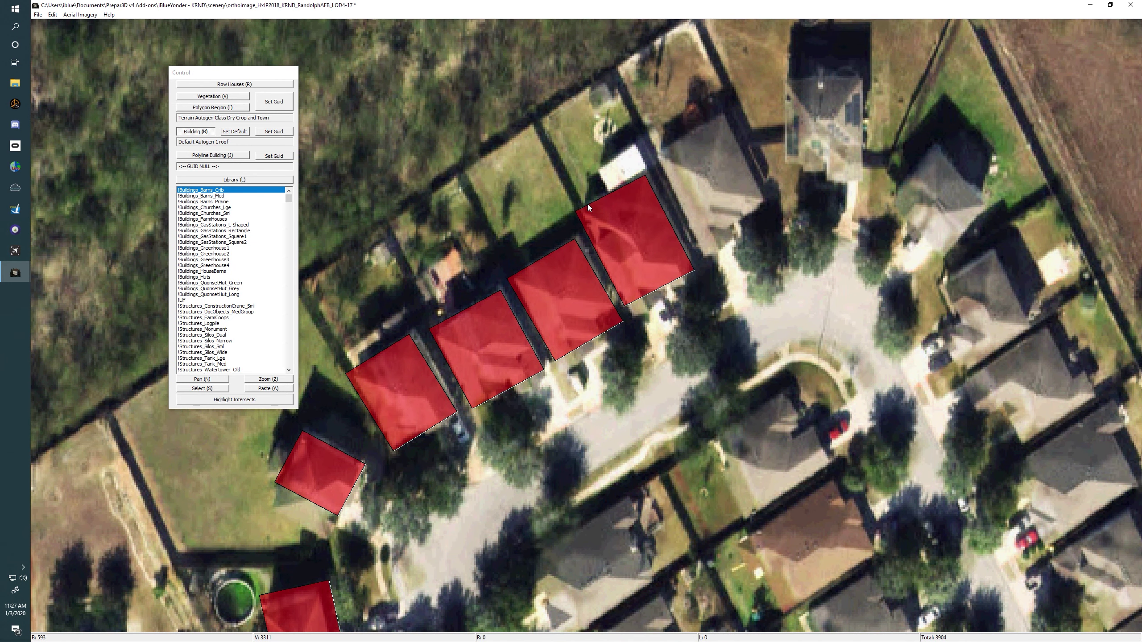
{"action": "left_click", "coordinate": [588, 207]}
- Draw footprints over the sixth house of the northern row and the house at the north head of the cul-de-sac
{"action": "left_click", "coordinate": [765, 202]}
{"action": "left_click", "coordinate": [696, 239]}
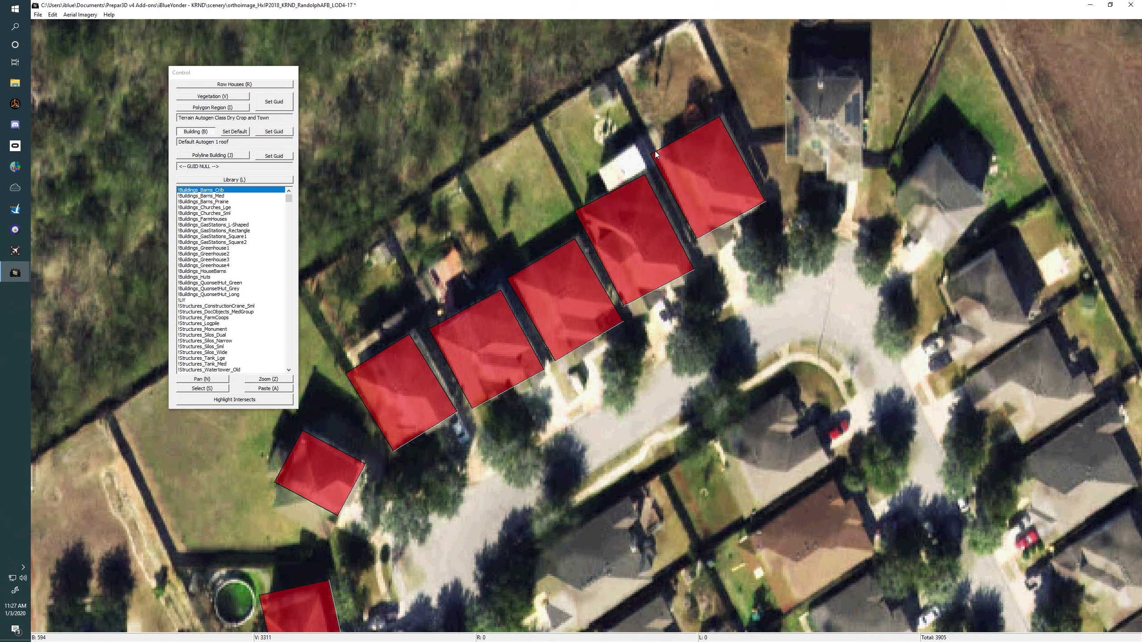
{"action": "left_click", "coordinate": [655, 150]}
{"action": "key", "text": "Up"}
{"action": "key", "text": "Right"}
{"action": "key", "text": "Up"}
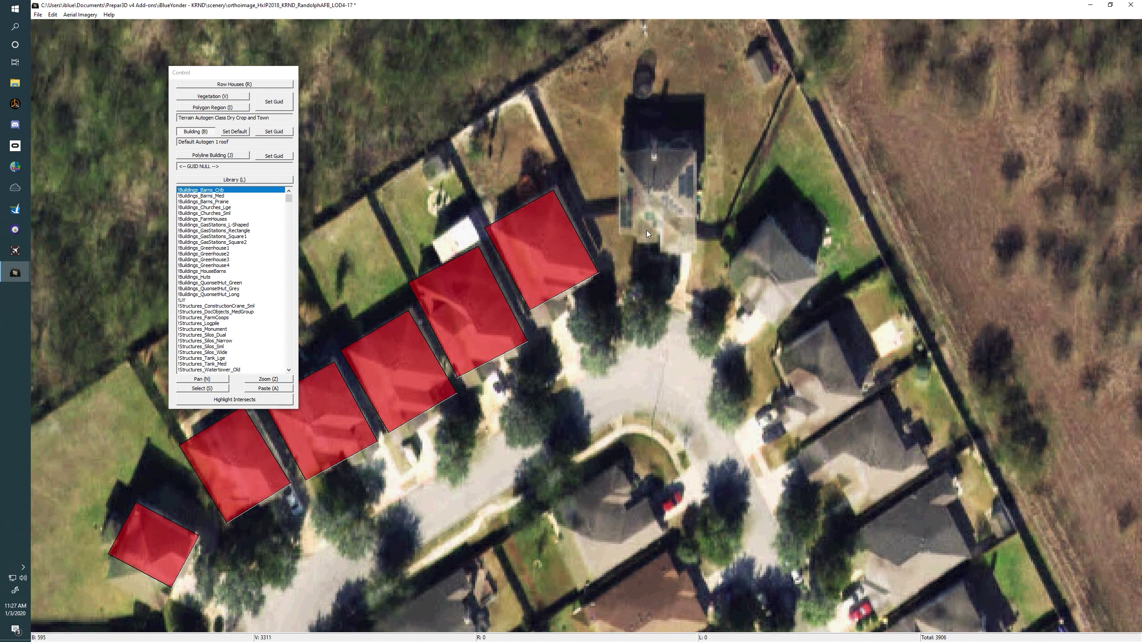
{"action": "left_click", "coordinate": [697, 238]}
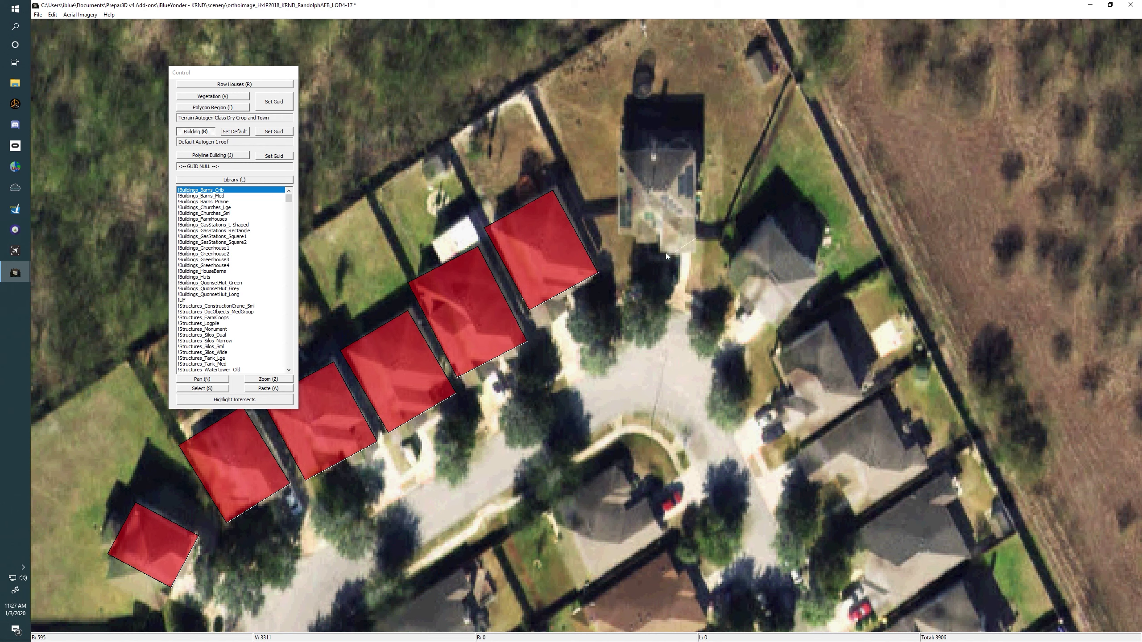
{"action": "left_click", "coordinate": [617, 235]}
{"action": "left_click", "coordinate": [632, 149]}
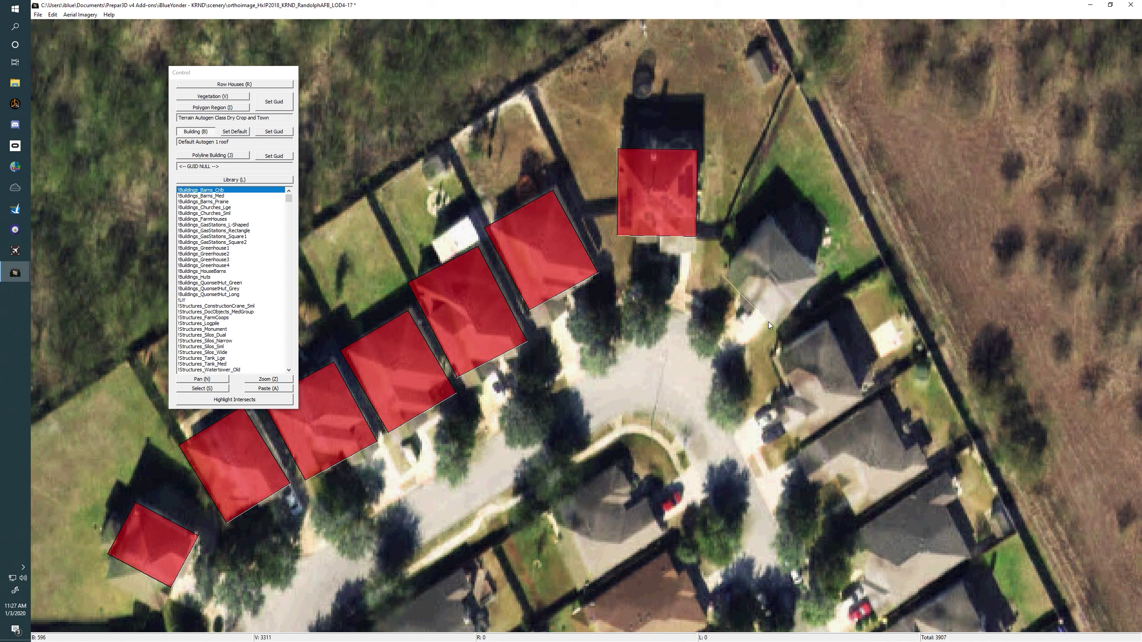
- Draw footprints over the diagonal house at the cul-de-sac's northeast corner and the neighbouring house to its south
{"action": "left_click", "coordinate": [776, 330]}
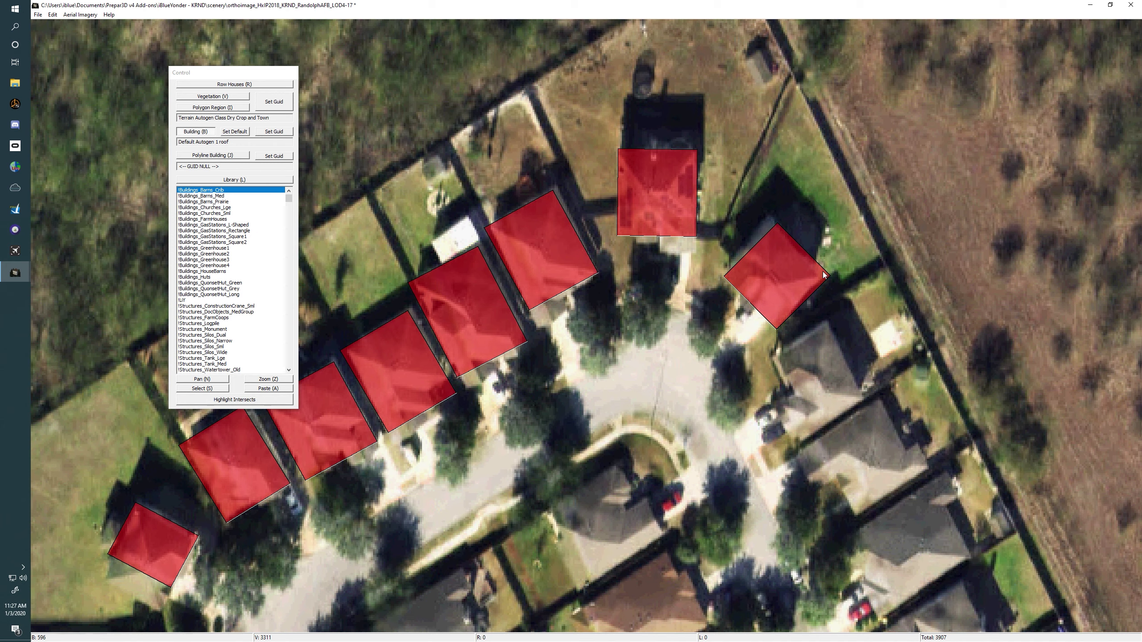
{"action": "left_click", "coordinate": [819, 264]}
{"action": "key", "text": "Down"}
{"action": "left_click", "coordinate": [754, 263]}
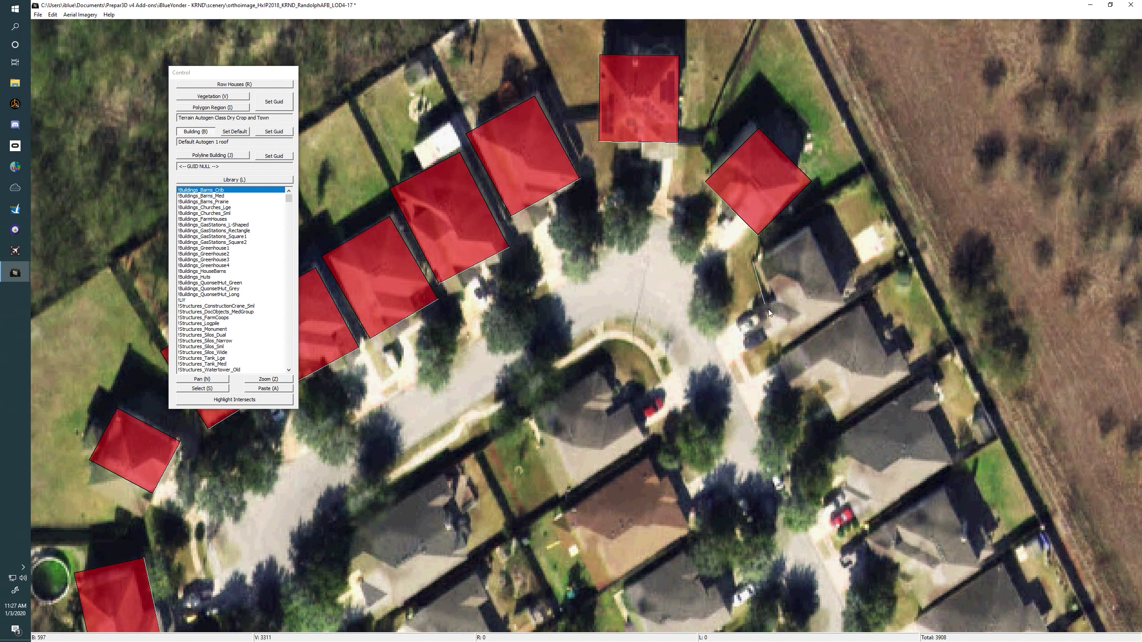
{"action": "left_click", "coordinate": [796, 336]}
{"action": "left_click", "coordinate": [849, 302]}
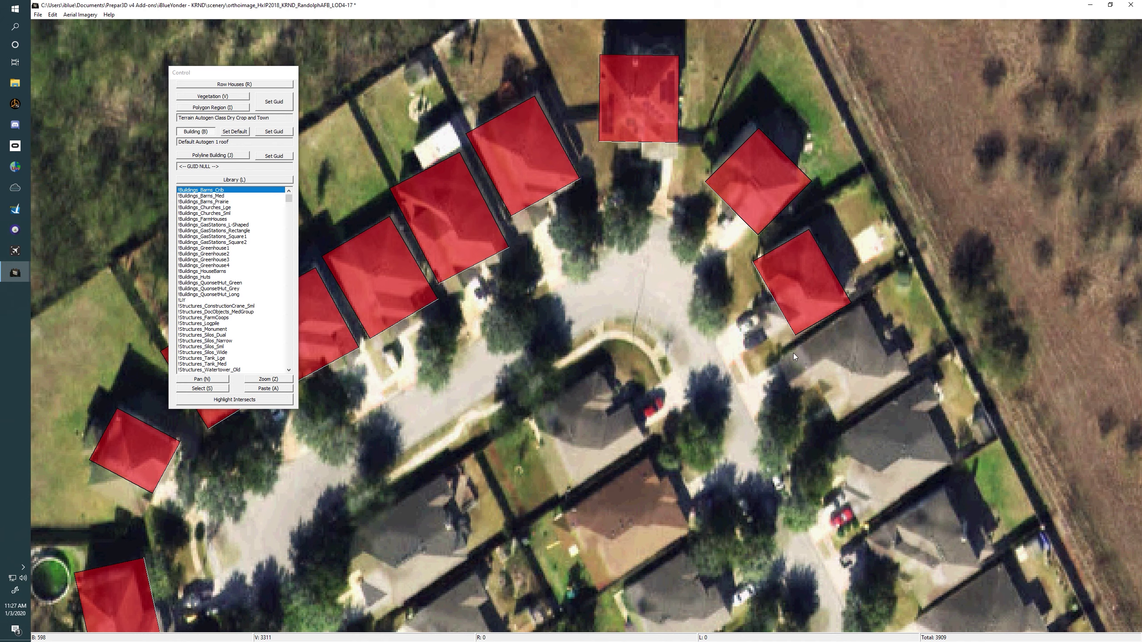
- Draw a footprint over the next house southeast along the eastern row and continue toward the unmarked houses
{"action": "left_click", "coordinate": [792, 350]}
{"action": "left_click", "coordinate": [839, 425]}
{"action": "left_click", "coordinate": [888, 376]}
{"action": "key", "text": "Right"}
{"action": "key", "text": "Down"}
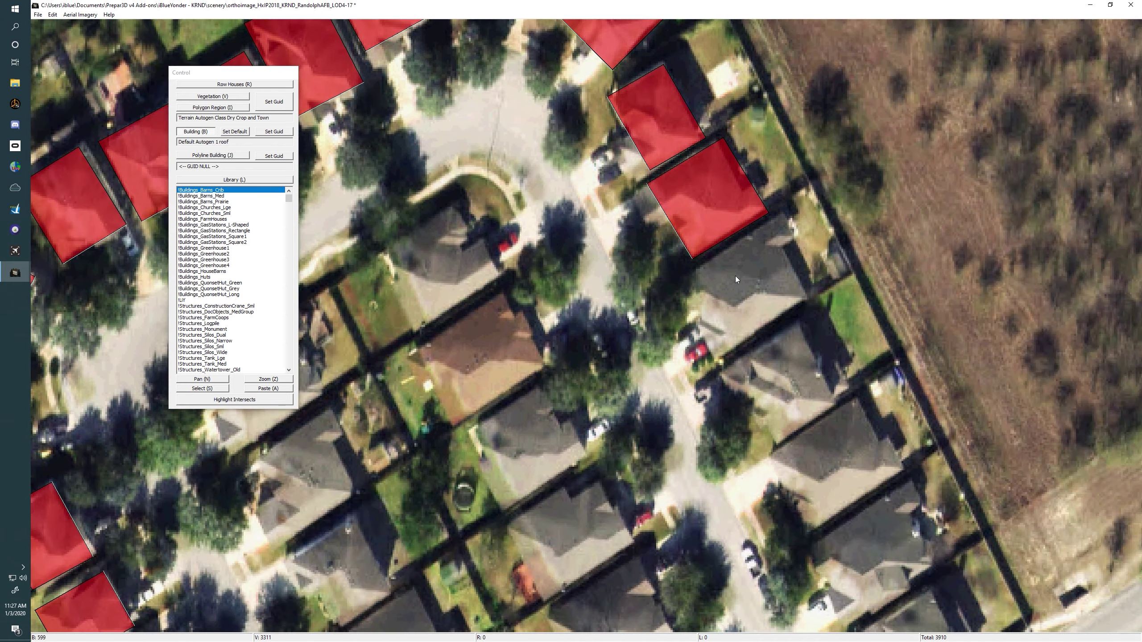
- Draw a building footprint over the dark-roofed house directly southeast of the last marked one in the eastern row
{"action": "left_click", "coordinate": [693, 269]}
{"action": "left_click", "coordinate": [737, 343]}
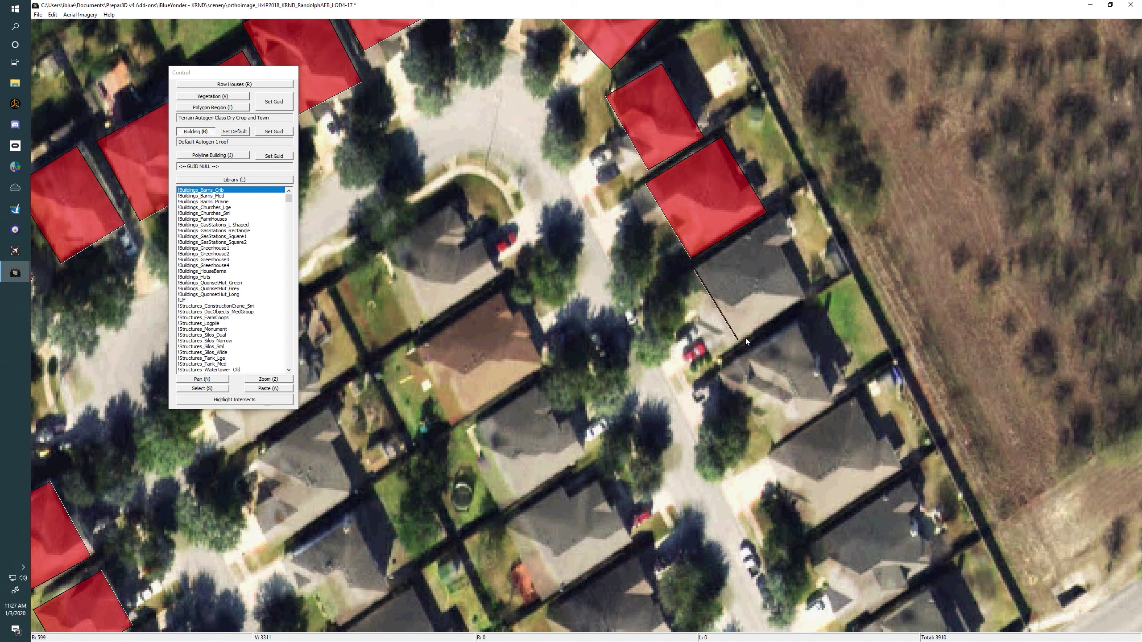
{"action": "left_click", "coordinate": [813, 297]}
{"action": "left_click_drag", "start_coordinate": [797, 344], "coordinate": [952, 269]}
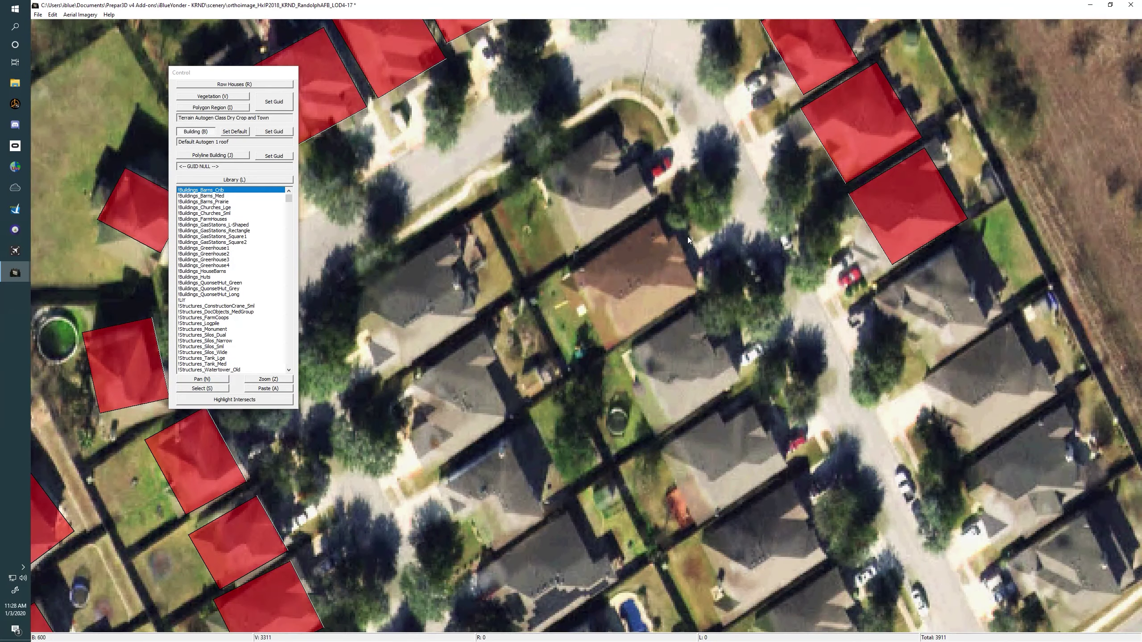
- Try drawing a building footprint over the brown-roofed house across the street and undo it
{"action": "left_click", "coordinate": [698, 289]}
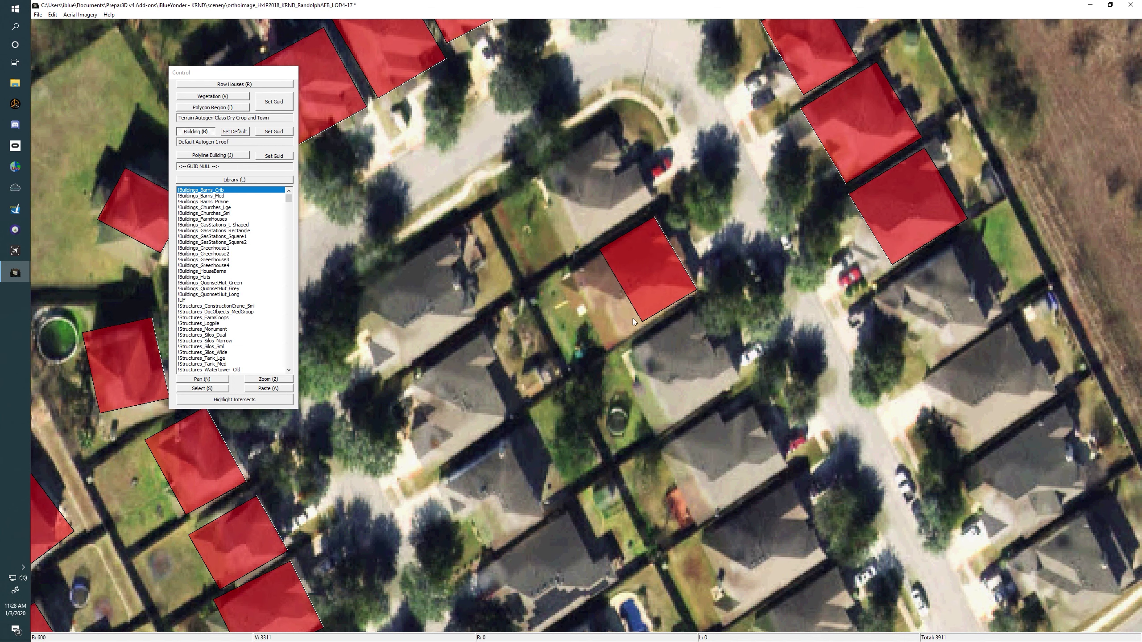
{"action": "left_click", "coordinate": [600, 339]}
{"action": "left_click_drag", "start_coordinate": [632, 348], "coordinate": [618, 327]}
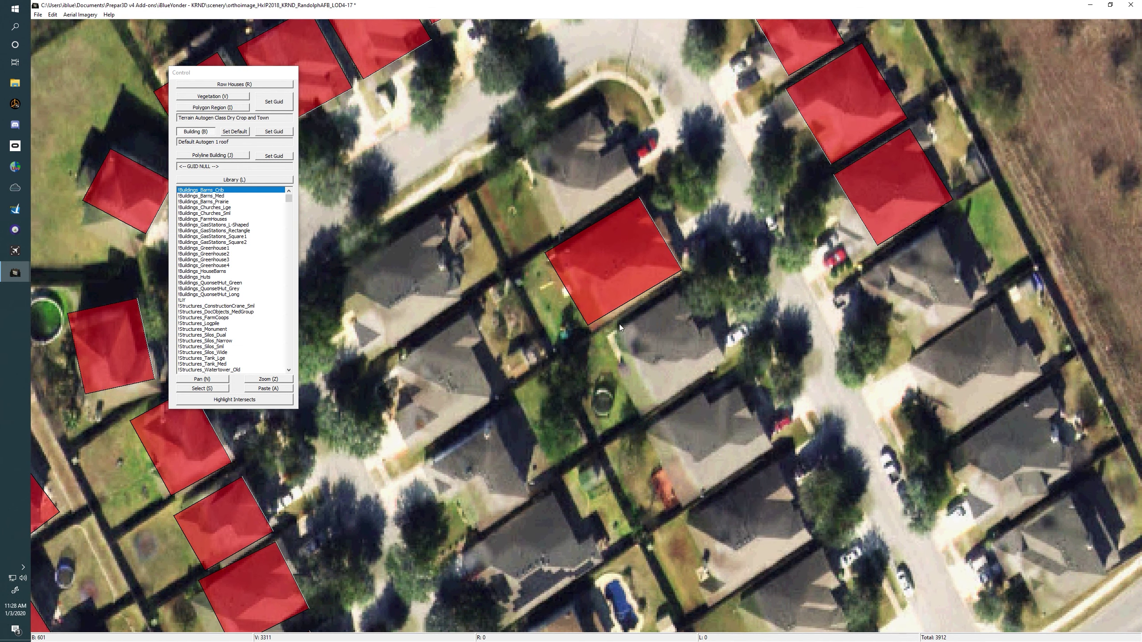
{"action": "key", "text": "ctrl+z"}
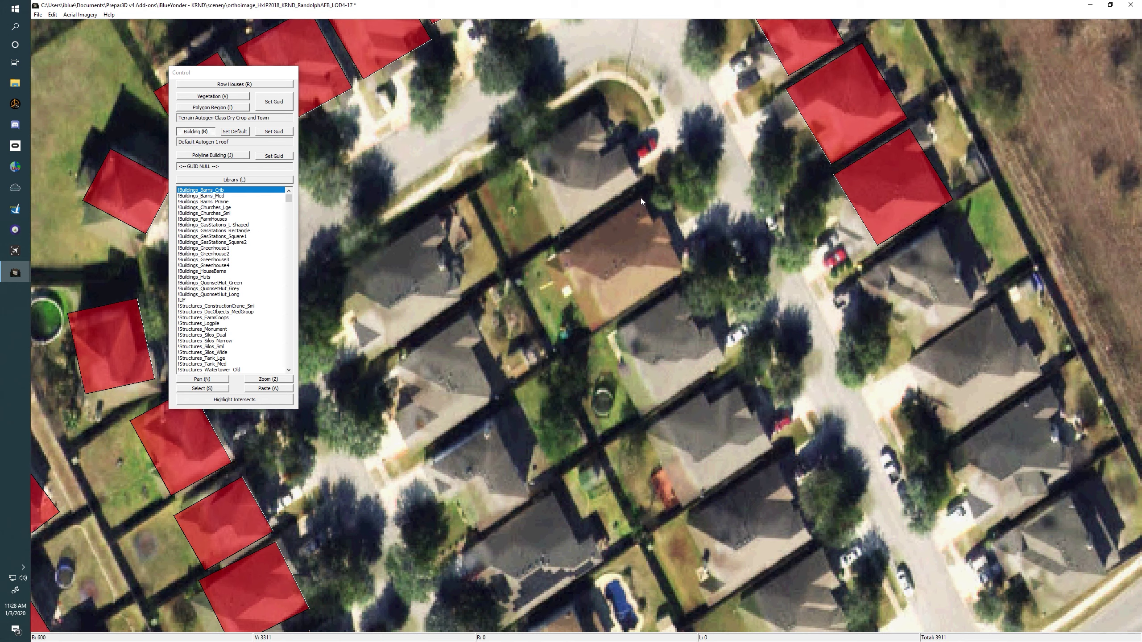
- Redraw the footprint over the brown-roofed house, starting from its street side and extending it to cover the whole roof
{"action": "left_click", "coordinate": [684, 270]}
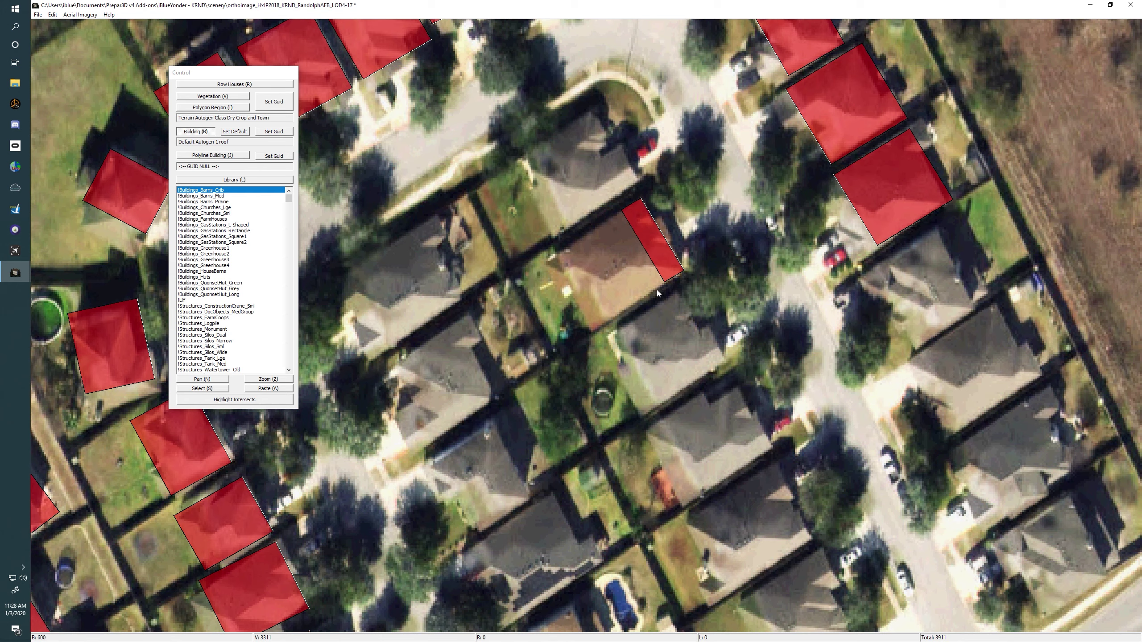
{"action": "left_click", "coordinate": [592, 332]}
{"action": "left_click_drag", "start_coordinate": [593, 332], "coordinate": [452, 182]}
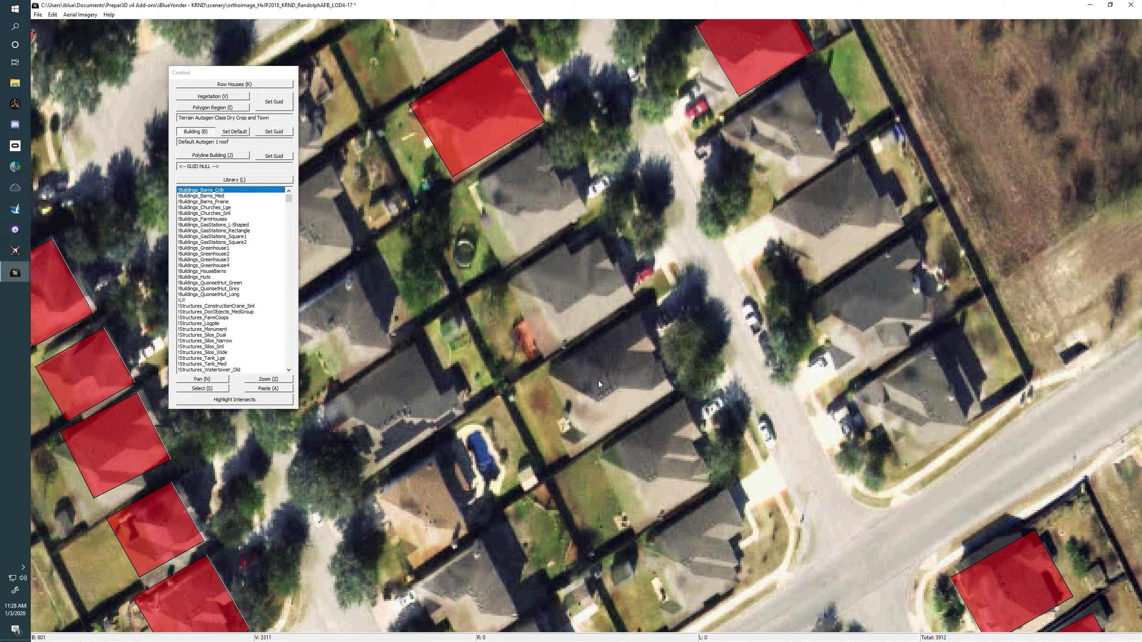
{"action": "left_click_drag", "start_coordinate": [526, 234], "coordinate": [557, 256]}
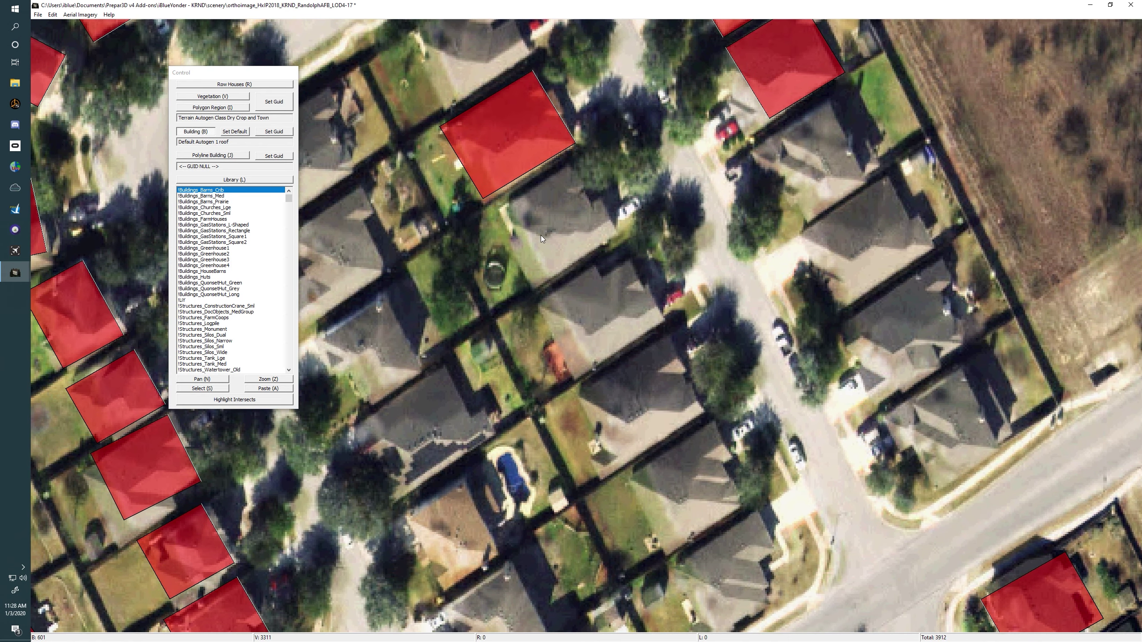
- Copy the brown-roofed house's footprint and place duplicates over the next three houses to the southeast
{"action": "key", "text": "s"}
{"action": "left_click", "coordinate": [490, 171]}
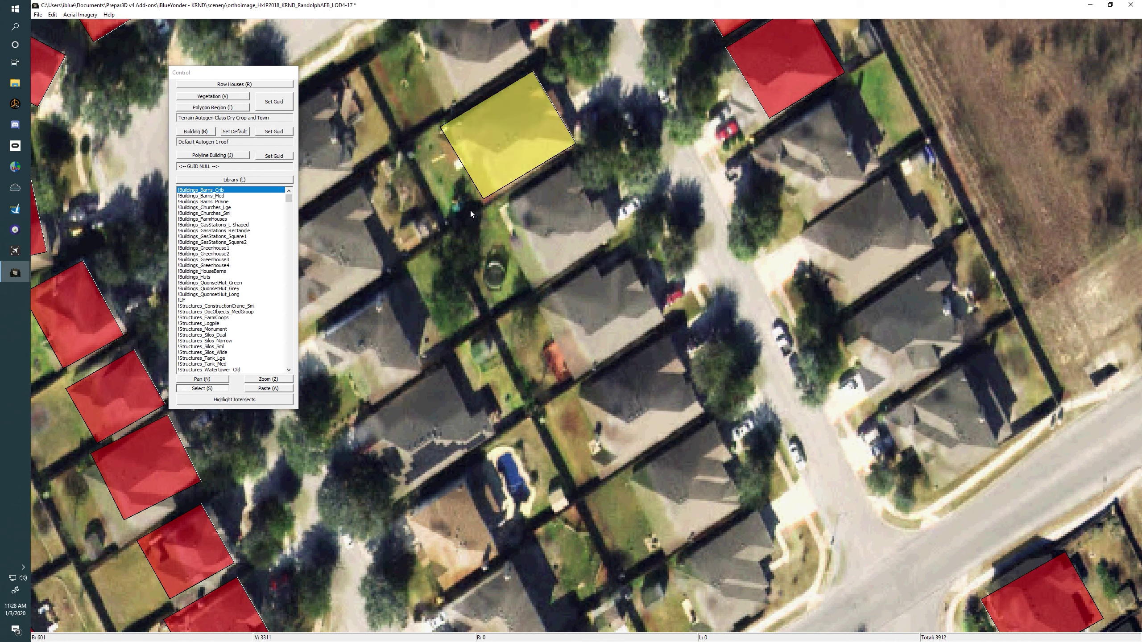
{"action": "key", "text": "a"}
{"action": "mouse_move", "coordinate": [574, 219]}
{"action": "left_mouse_down"}
{"action": "mouse_move", "coordinate": [548, 231]}
{"action": "mouse_move", "coordinate": [565, 229]}
{"action": "left_mouse_up"}
{"action": "key", "text": "a"}
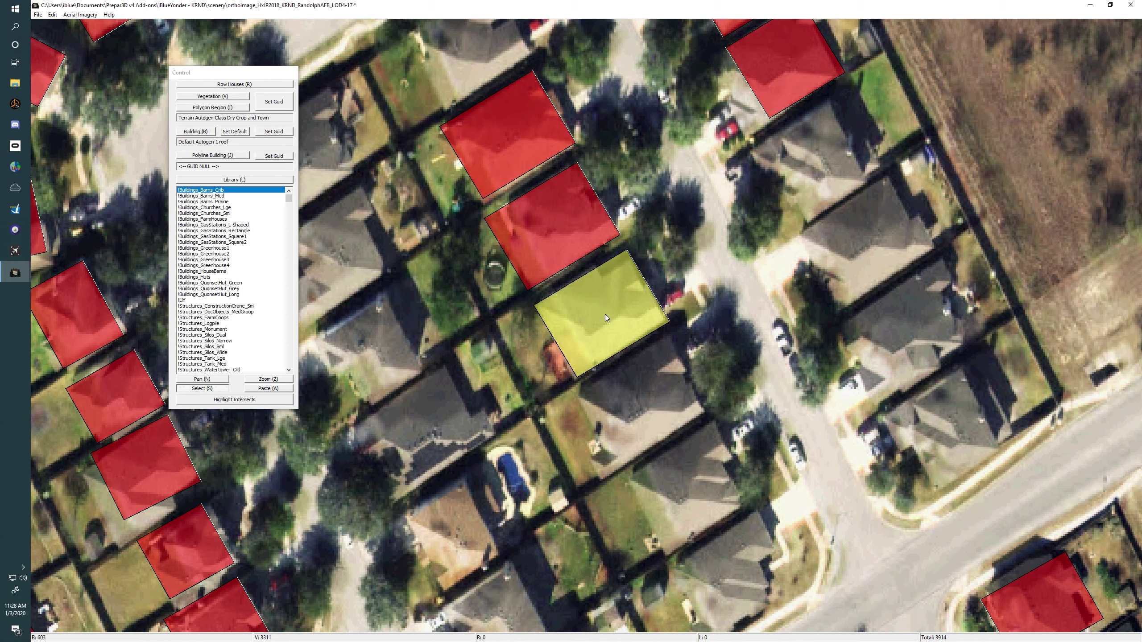
{"action": "left_click_drag", "start_coordinate": [605, 314], "coordinate": [604, 313]}
{"action": "key", "text": "a"}
{"action": "left_click_drag", "start_coordinate": [640, 399], "coordinate": [584, 220]}
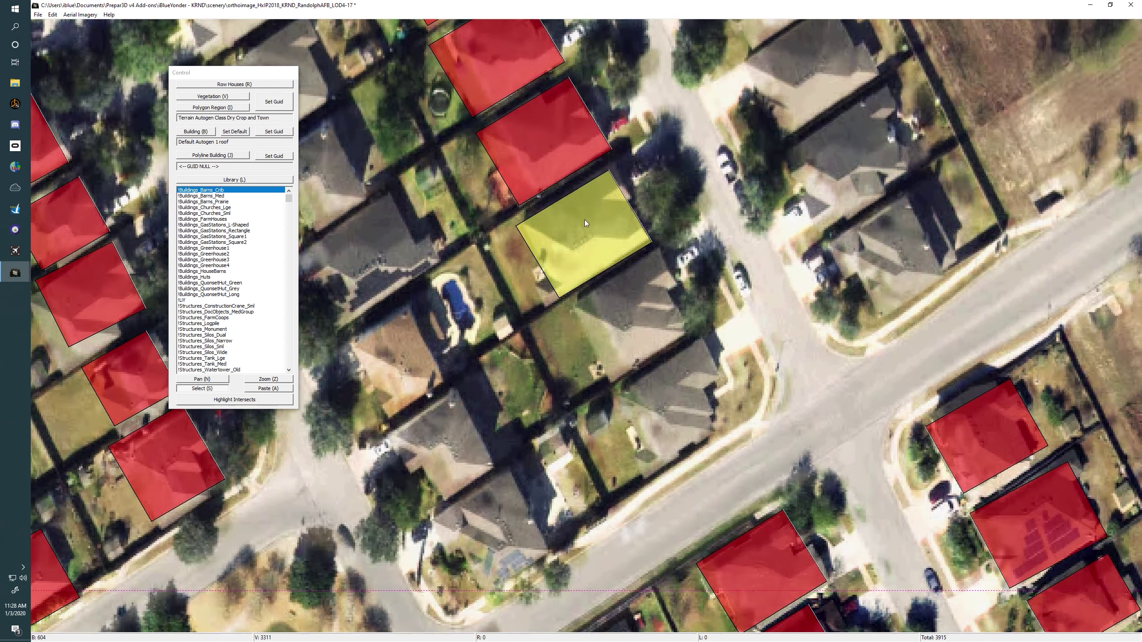
- Paste two more copies of the footprint over the last two houses of that row, down to the street corner
{"action": "key", "text": "a"}
{"action": "left_click_drag", "start_coordinate": [644, 320], "coordinate": [636, 314]}
{"action": "key", "text": "a"}
{"action": "left_click_drag", "start_coordinate": [674, 408], "coordinate": [684, 400]}
- Draw building footprints over two adjacent houses in the neighbouring row to the west, north of the pool house
{"action": "left_click_drag", "start_coordinate": [851, 337], "coordinate": [764, 261]}
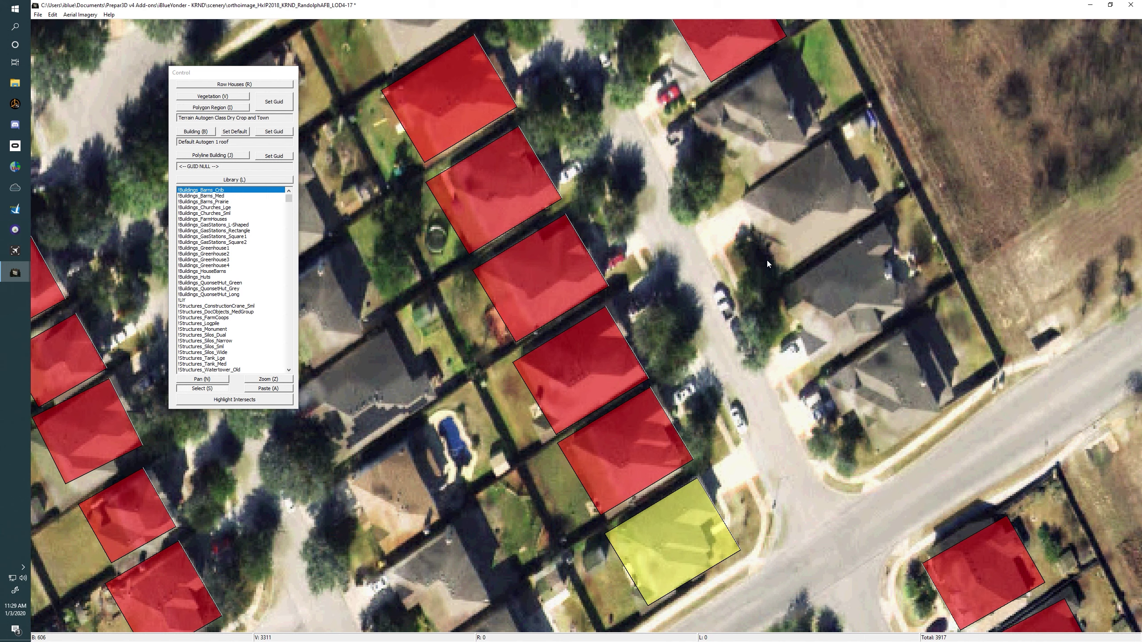
{"action": "left_click_drag", "start_coordinate": [508, 190], "coordinate": [698, 91]}
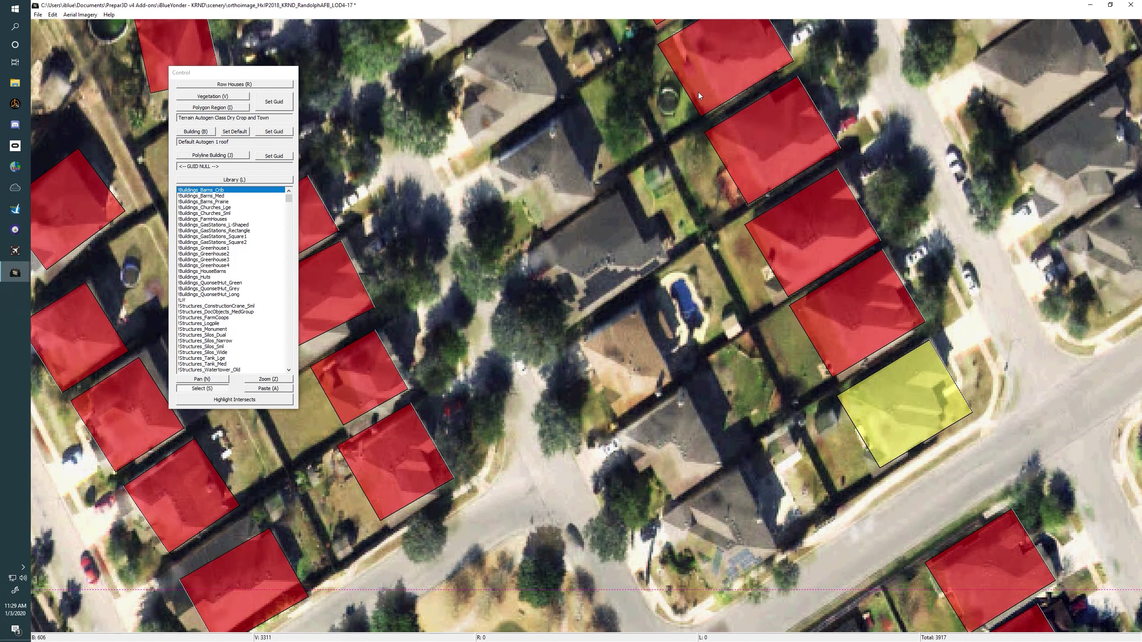
{"action": "key", "text": "b"}
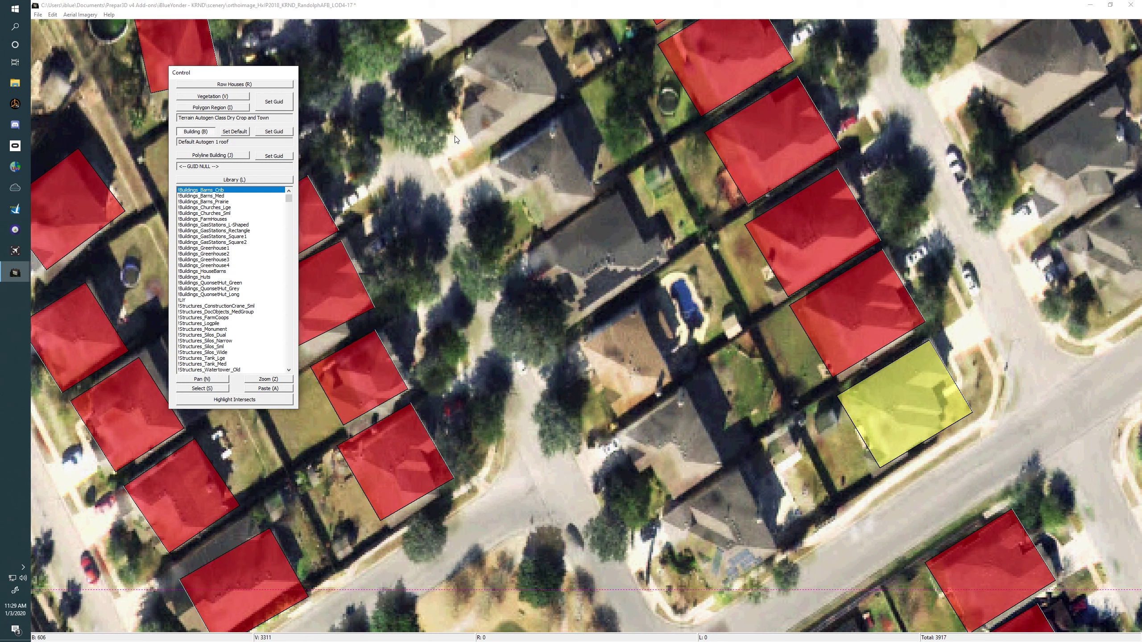
{"action": "left_click", "coordinate": [443, 79]}
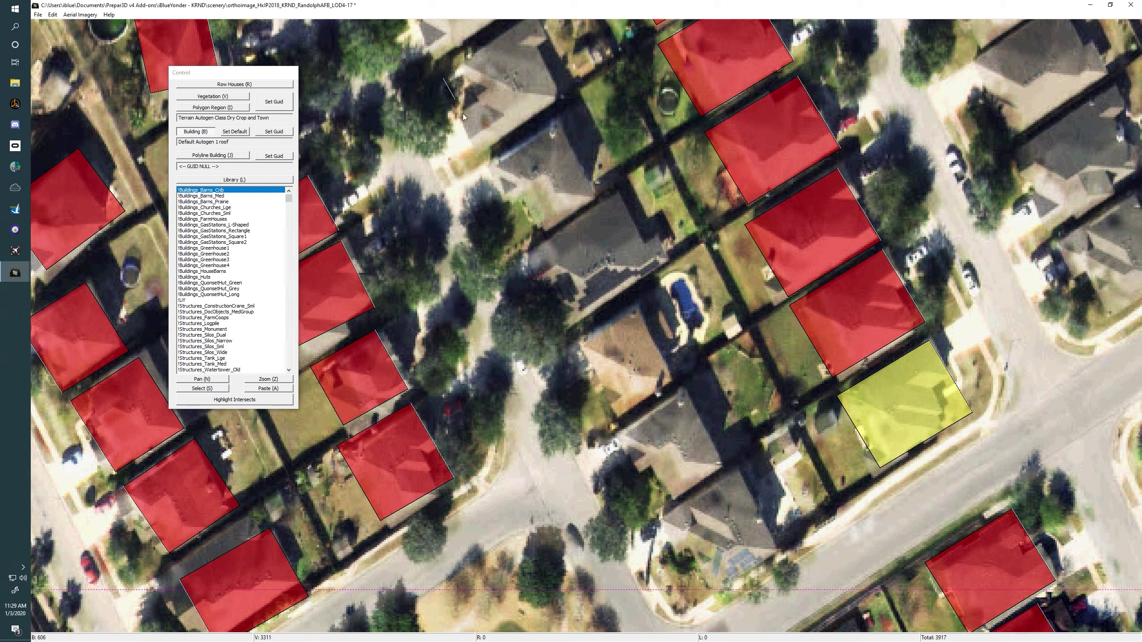
{"action": "left_click", "coordinate": [486, 148]}
{"action": "left_click", "coordinate": [555, 87]}
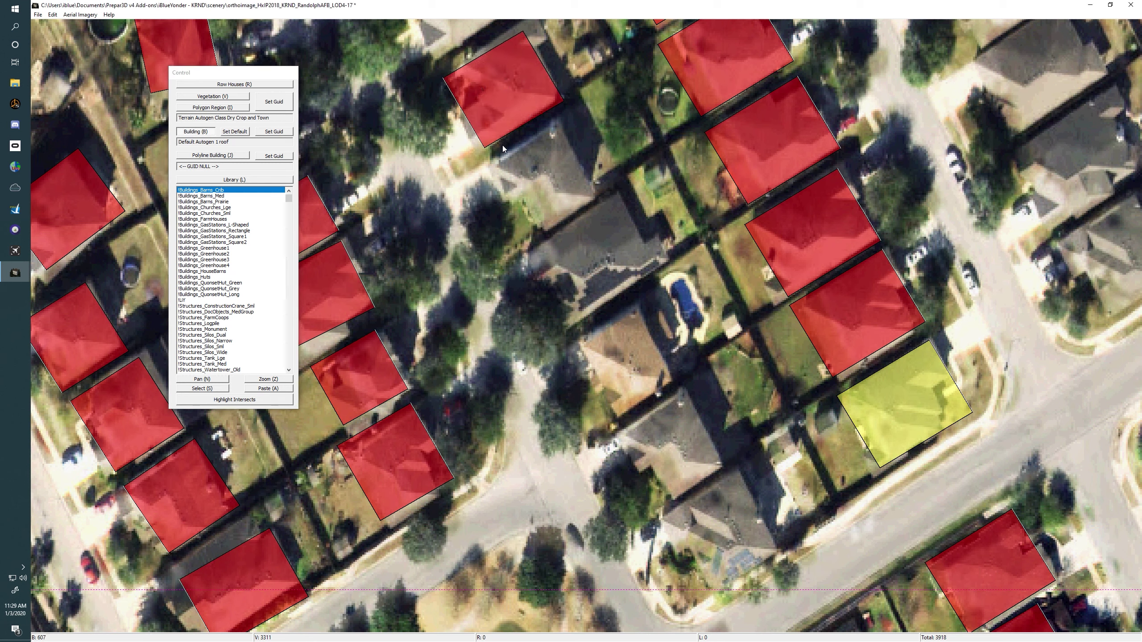
{"action": "left_click", "coordinate": [536, 236]}
{"action": "left_click", "coordinate": [610, 176]}
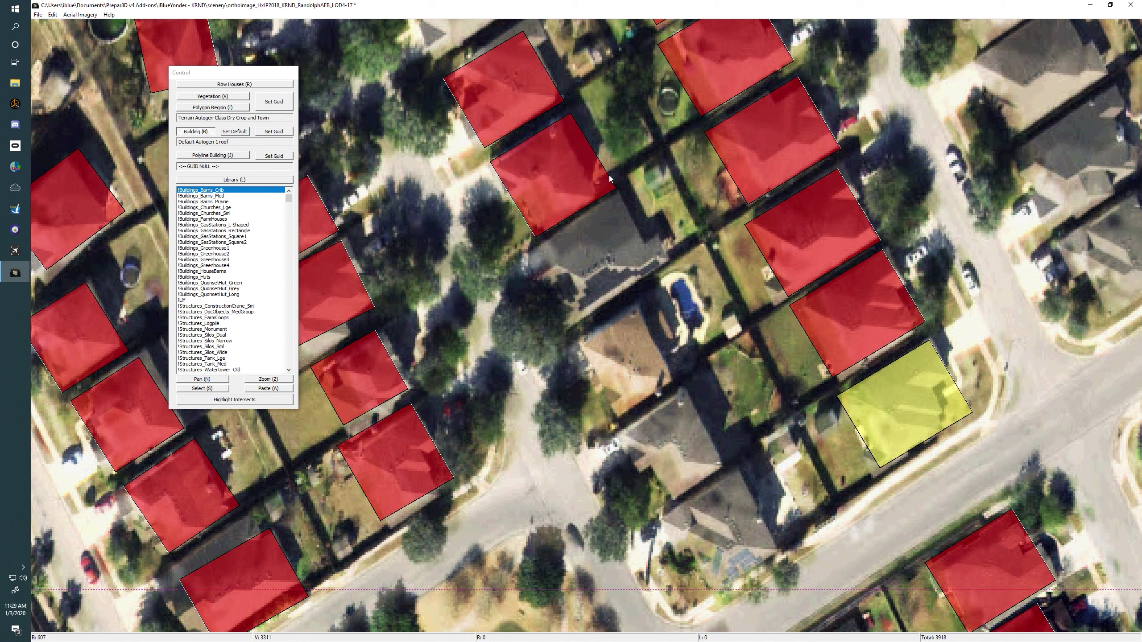
- Select the northern of the two new footprints and paste copies over the four remaining houses down to the corner
{"action": "key", "text": "s"}
{"action": "left_click", "coordinate": [521, 99]}
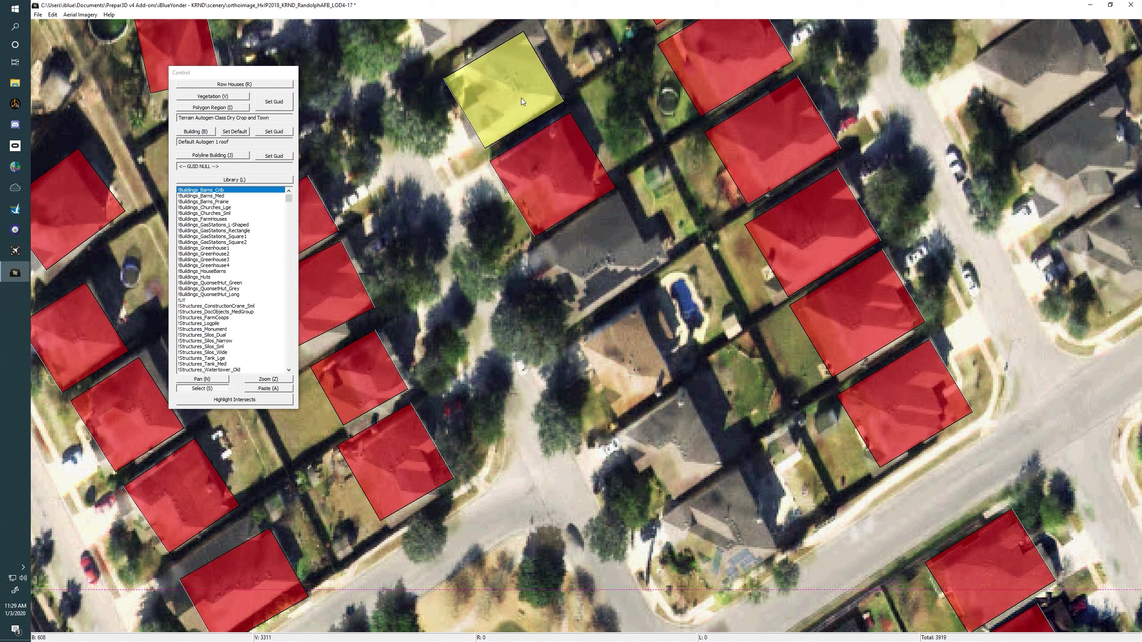
{"action": "key", "text": "a"}
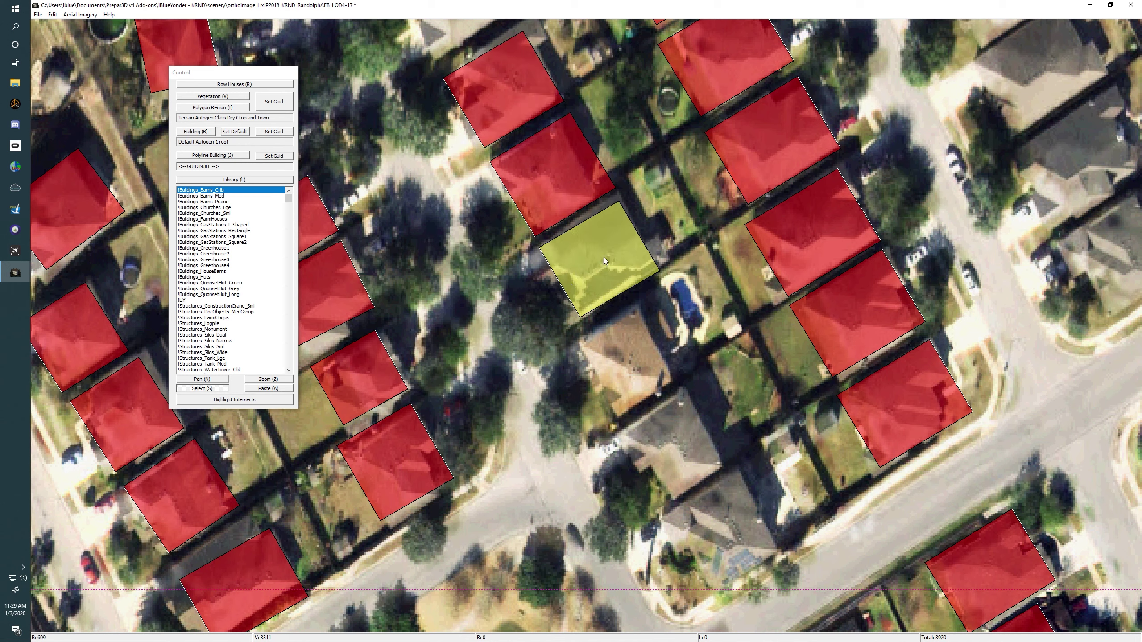
{"action": "key", "text": "a"}
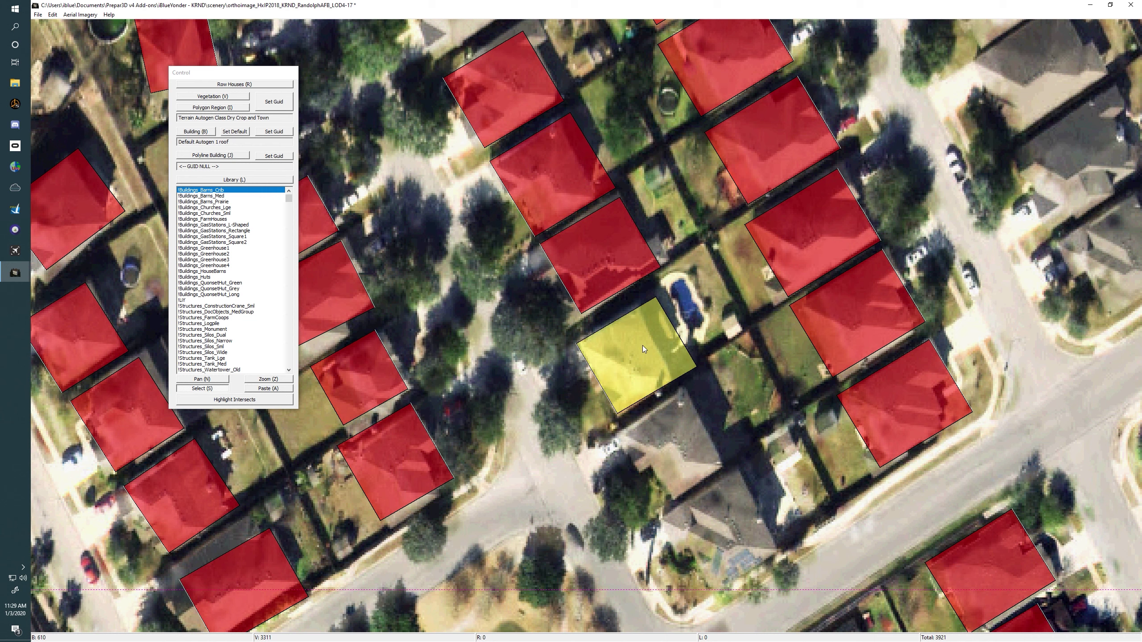
{"action": "left_click", "coordinate": [642, 344]}
{"action": "key", "text": "a"}
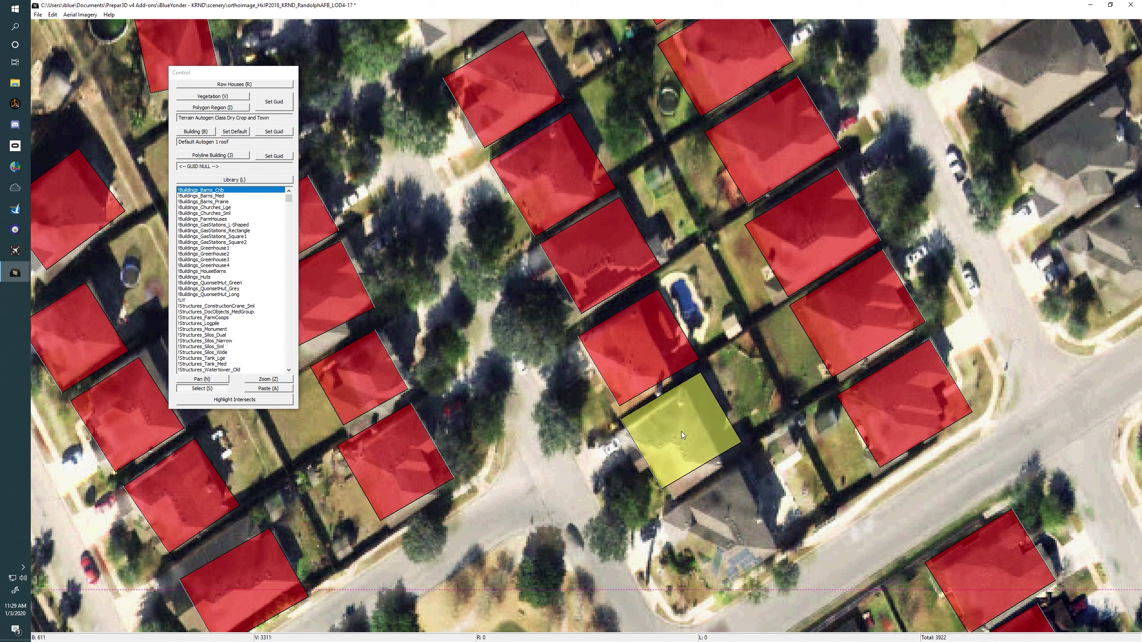
{"action": "key", "text": "a"}
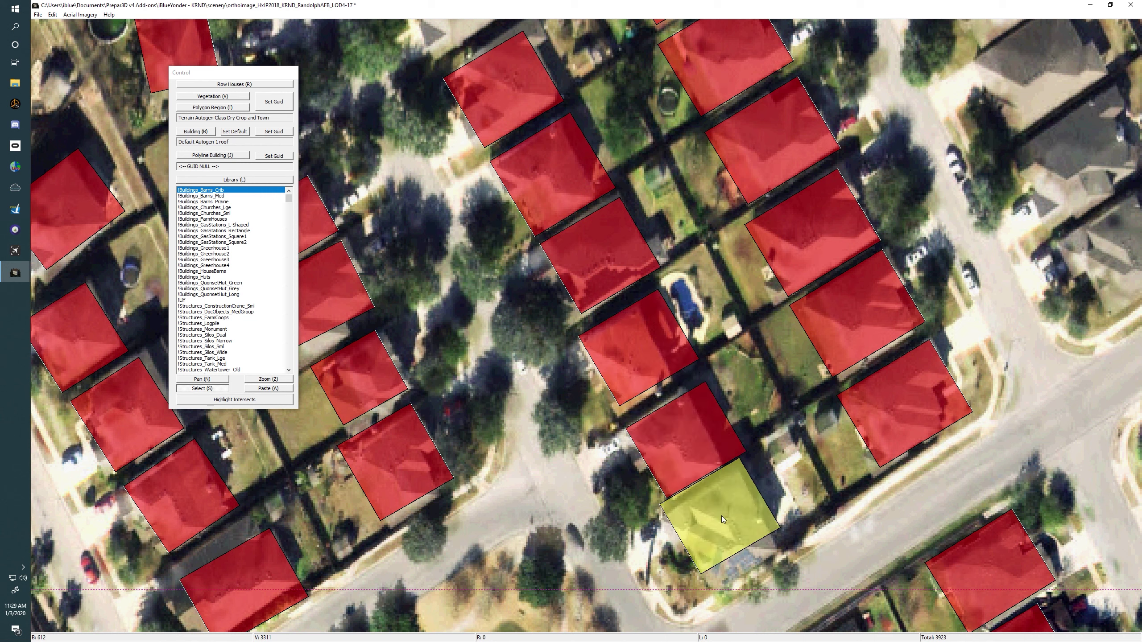
{"action": "left_click", "coordinate": [732, 524]}
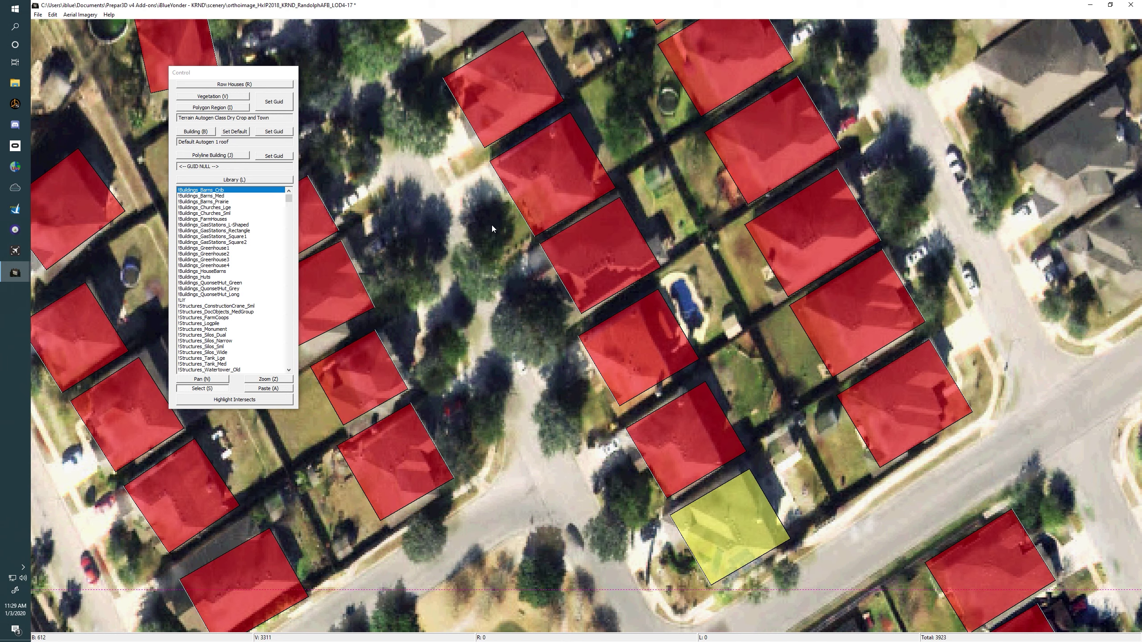
- Try selecting several footprints of the new row together, and discard the stray copy pasted beside the row
{"action": "scroll", "coordinate": [468, 246], "scroll_direction": "up", "scroll_amount": 2}
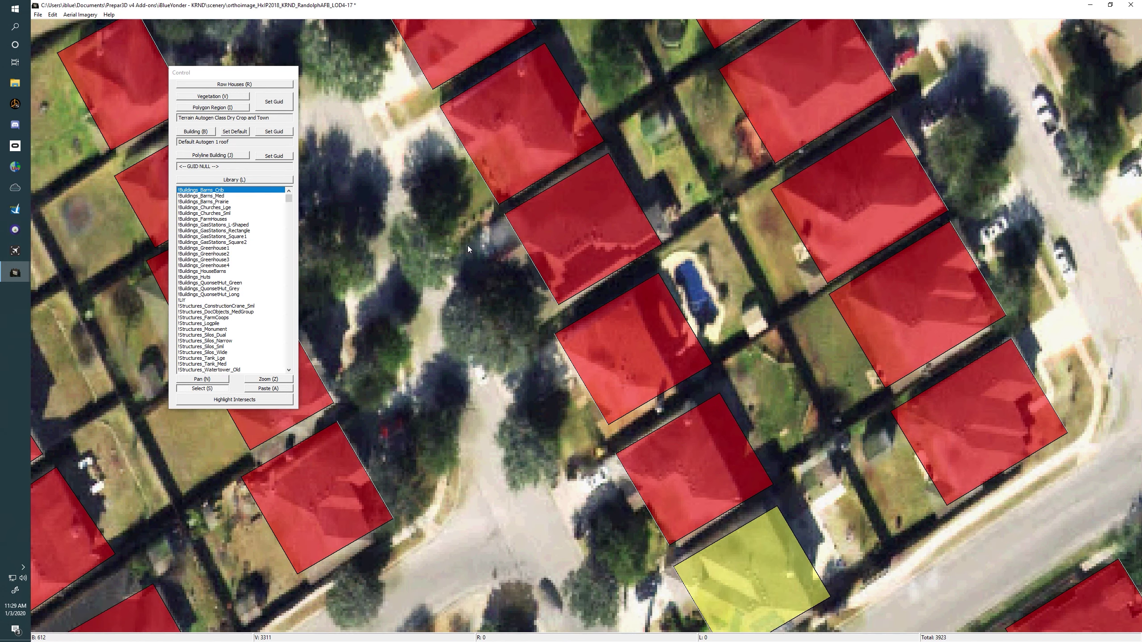
{"action": "scroll", "coordinate": [467, 246], "scroll_direction": "down", "scroll_amount": 5}
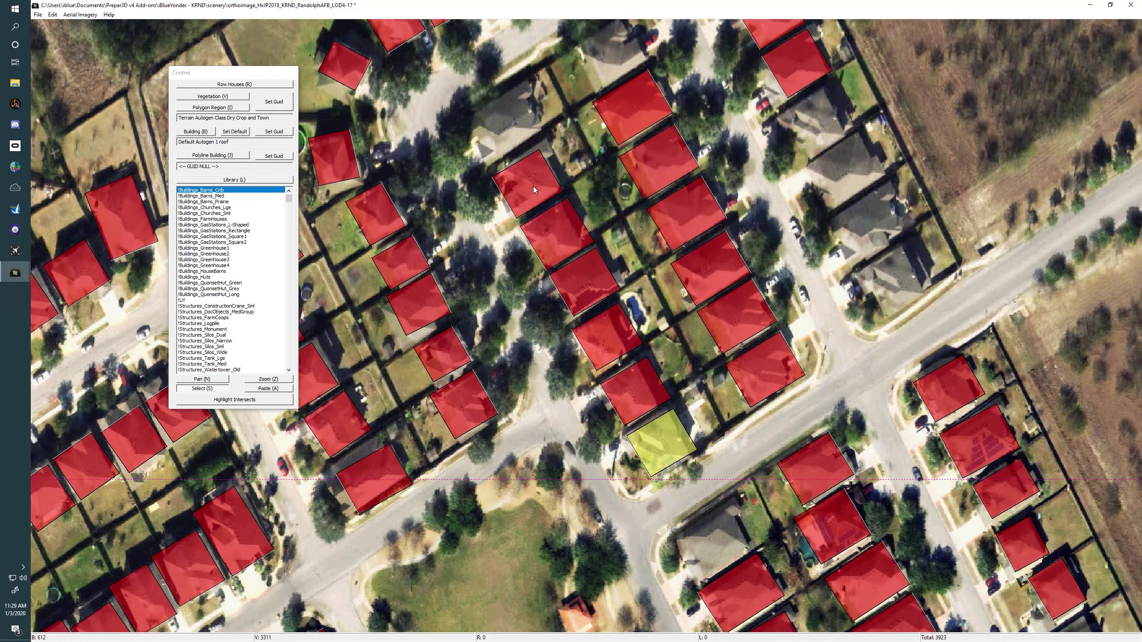
{"action": "left_click_drag", "start_coordinate": [508, 221], "coordinate": [598, 355]}
{"action": "left_click_drag", "start_coordinate": [657, 433], "coordinate": [657, 433]}
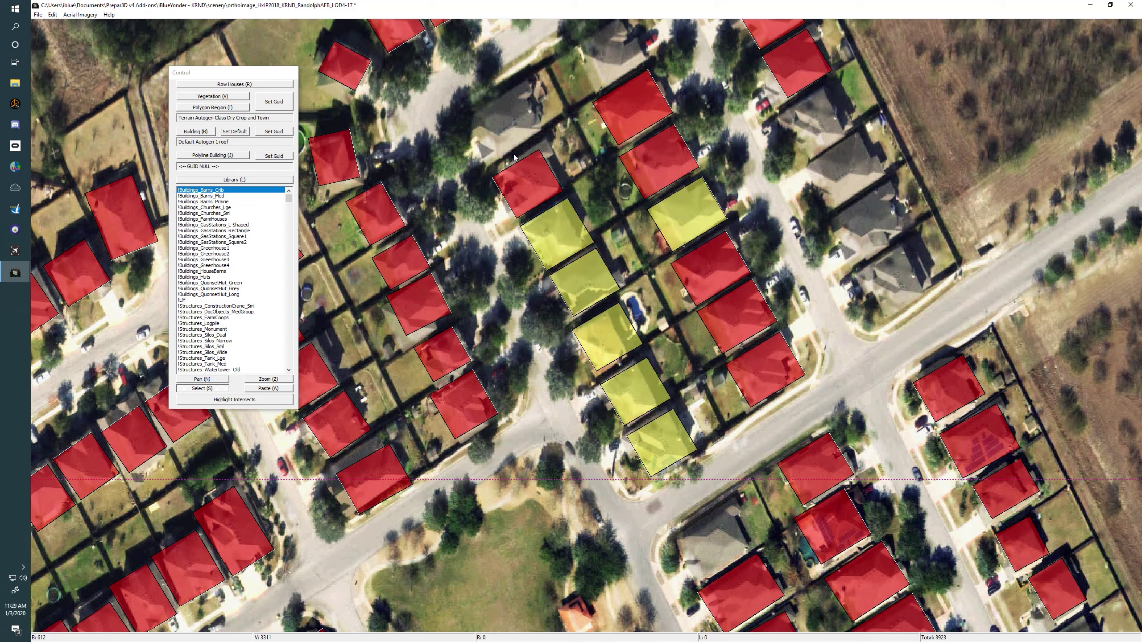
{"action": "left_click_drag", "start_coordinate": [517, 144], "coordinate": [572, 352]}
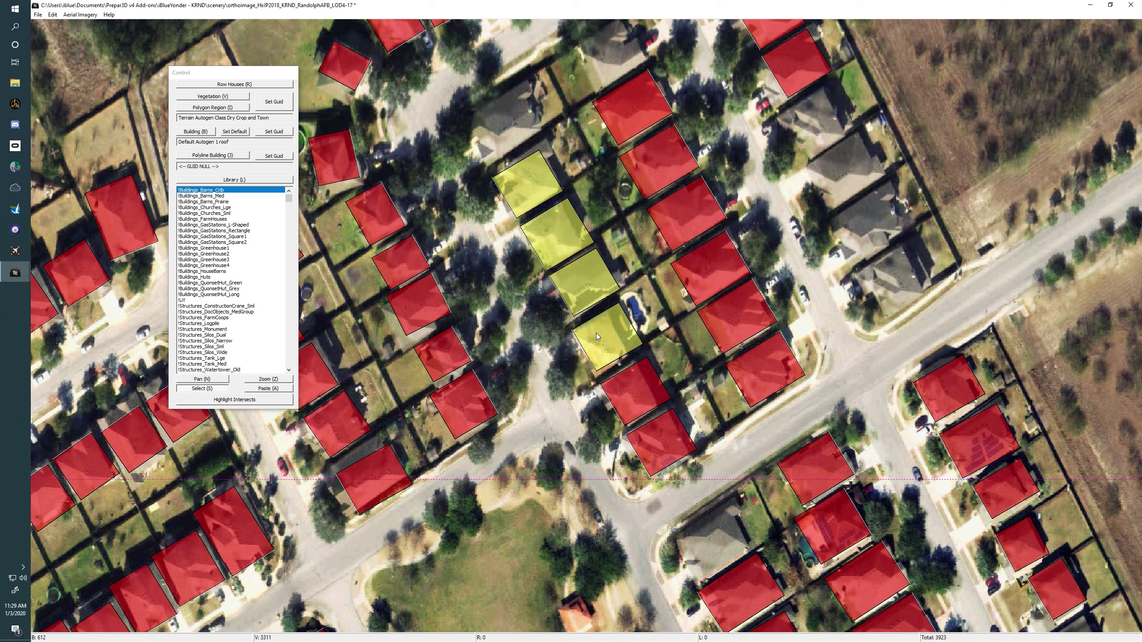
{"action": "left_click", "coordinate": [585, 370]}
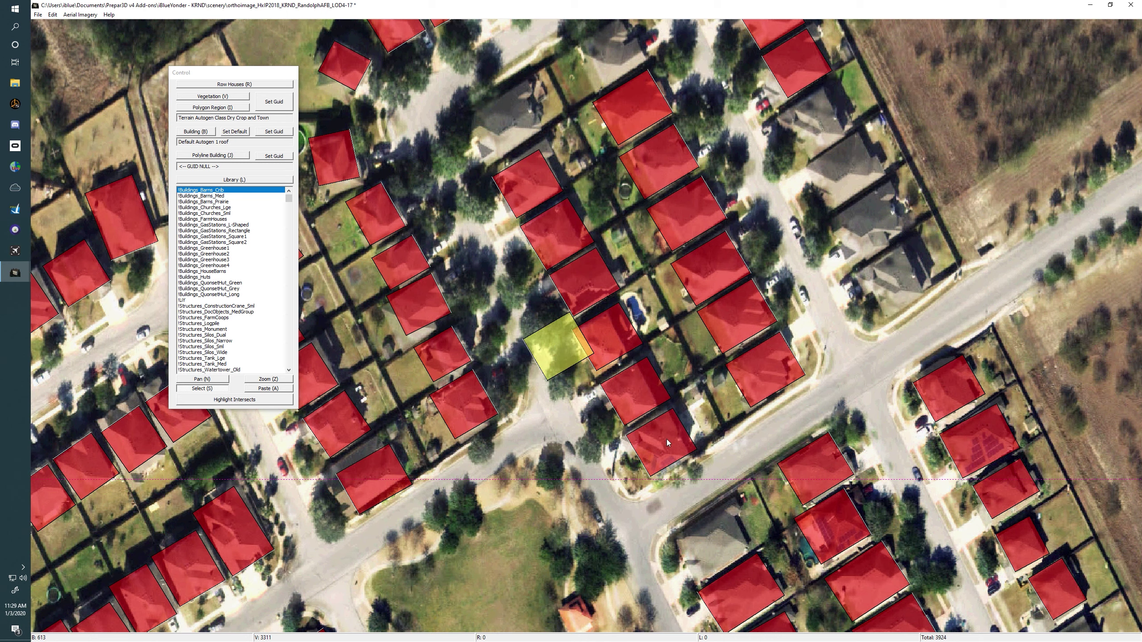
{"action": "left_click_drag", "start_coordinate": [585, 345], "coordinate": [562, 318]}
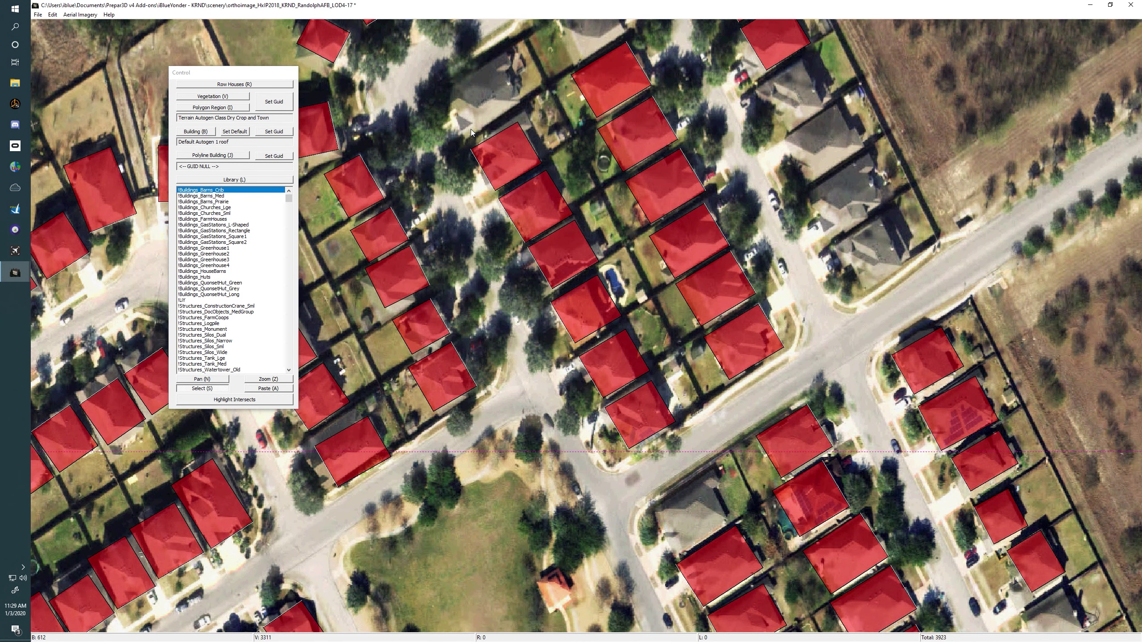
- Select five footprints of the row as a group and paste the group twice over the unmarked area south of the park
{"action": "left_click", "coordinate": [644, 419]}
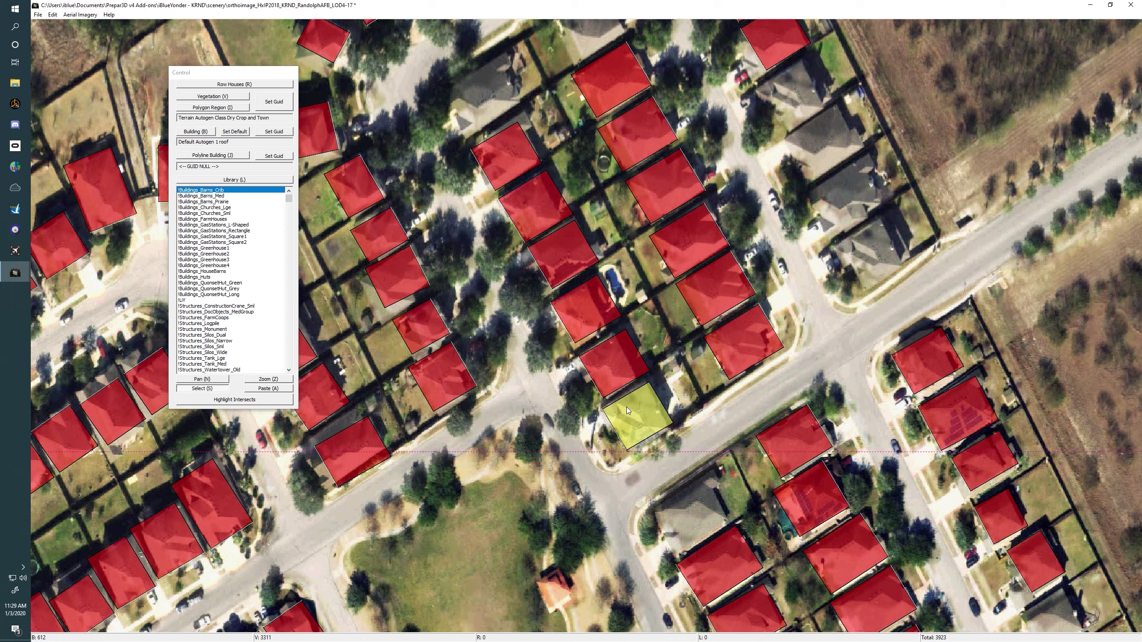
{"action": "left_click_drag", "start_coordinate": [496, 224], "coordinate": [597, 133]}
{"action": "left_click_drag", "start_coordinate": [592, 378], "coordinate": [701, 189]}
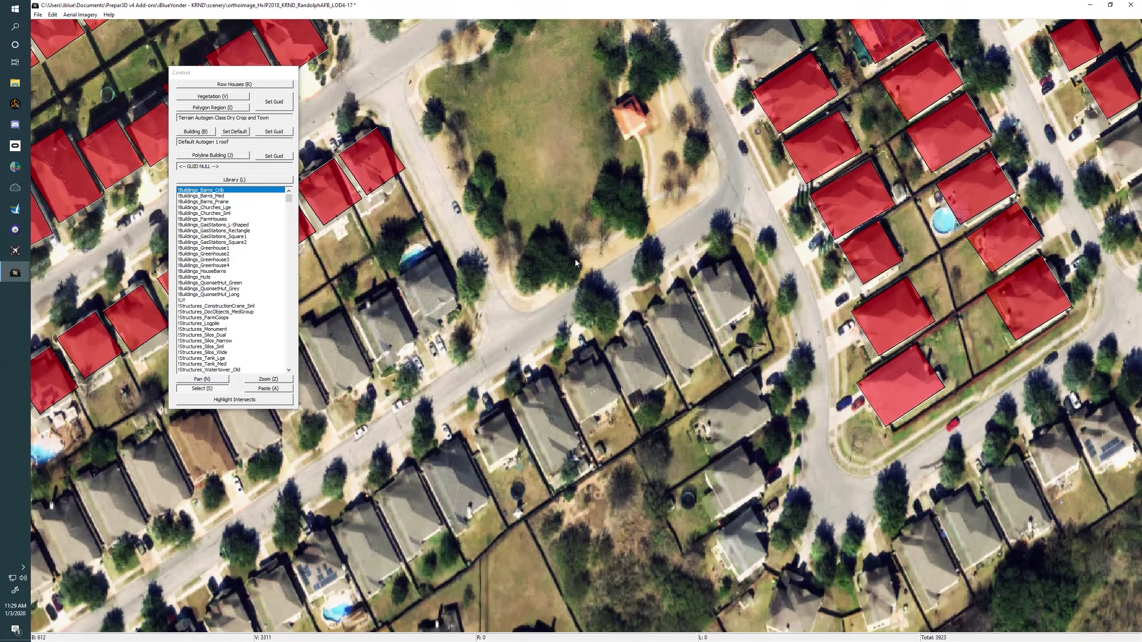
{"action": "key", "text": "a"}
{"action": "left_click_drag", "start_coordinate": [558, 242], "coordinate": [617, 335]}
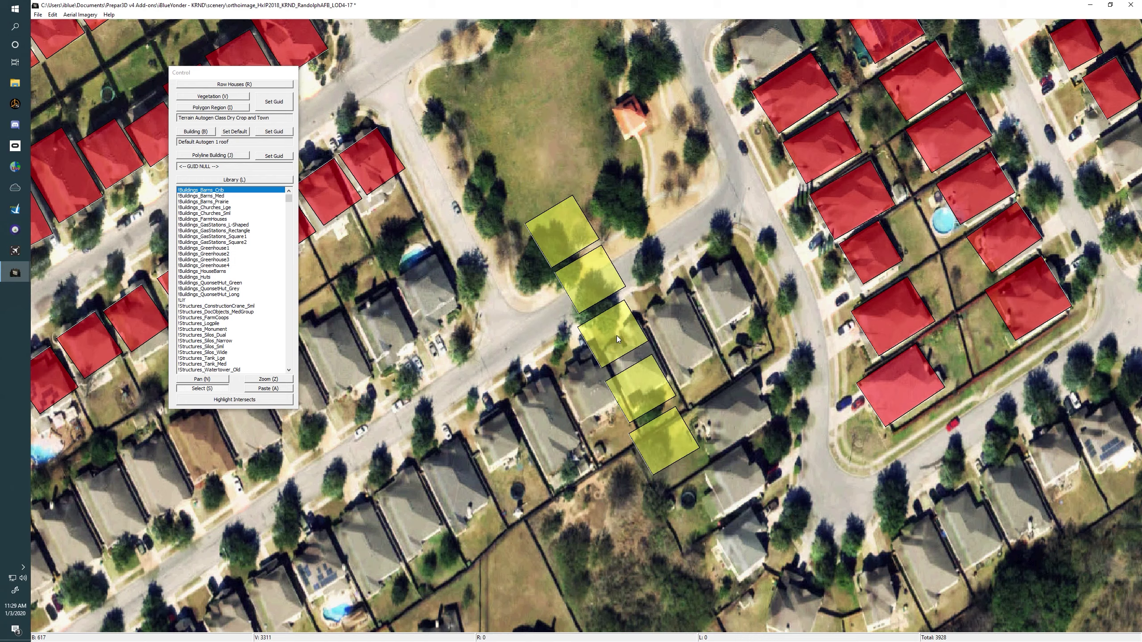
{"action": "key", "text": "a"}
{"action": "left_click_drag", "start_coordinate": [458, 391], "coordinate": [584, 271]}
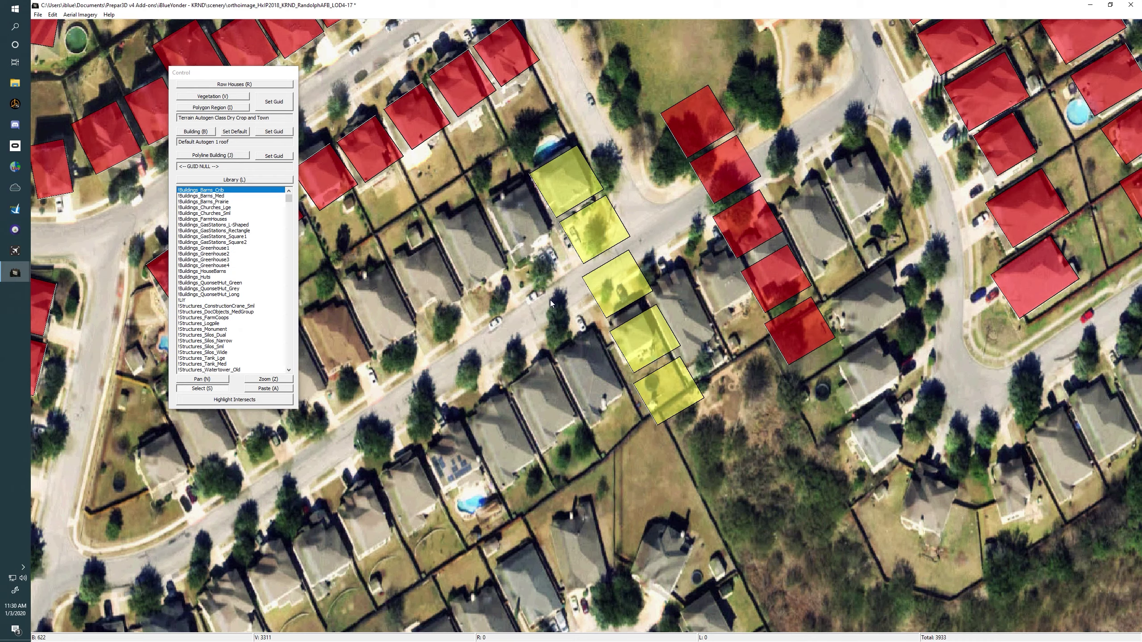
- Undo both pasted groups of footprints south of the park
{"action": "key", "text": "ctrl+z"}
{"action": "key", "text": "ctrl+z"}
{"action": "key", "text": "ctrl+z"}
{"action": "key", "text": "ctrl+z"}
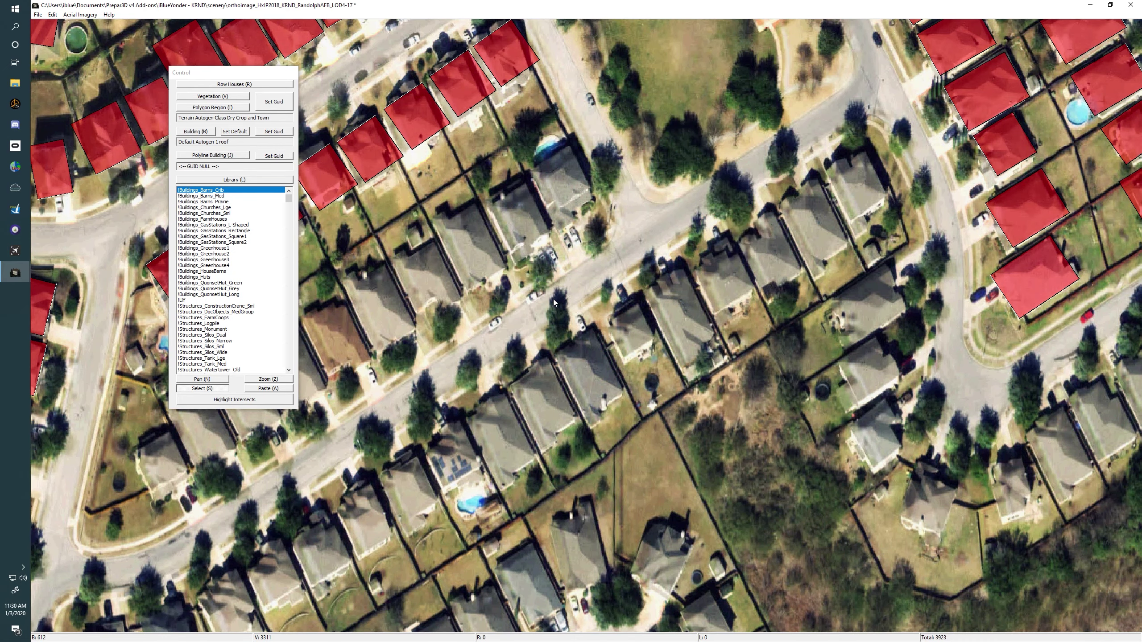
{"action": "left_click_drag", "start_coordinate": [643, 156], "coordinate": [744, 269]}
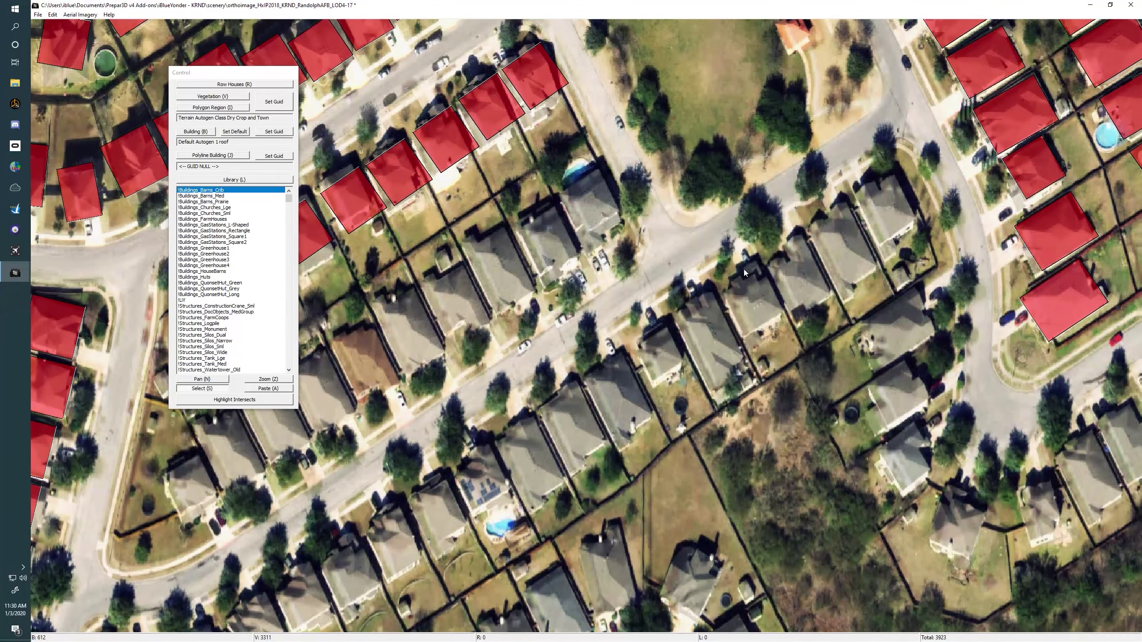
- Examine the building footprints already placed along the residential streets north of the park and across the wider housing area
{"action": "left_click_drag", "start_coordinate": [477, 332], "coordinate": [451, 471]}
{"action": "left_click_drag", "start_coordinate": [636, 335], "coordinate": [567, 442]}
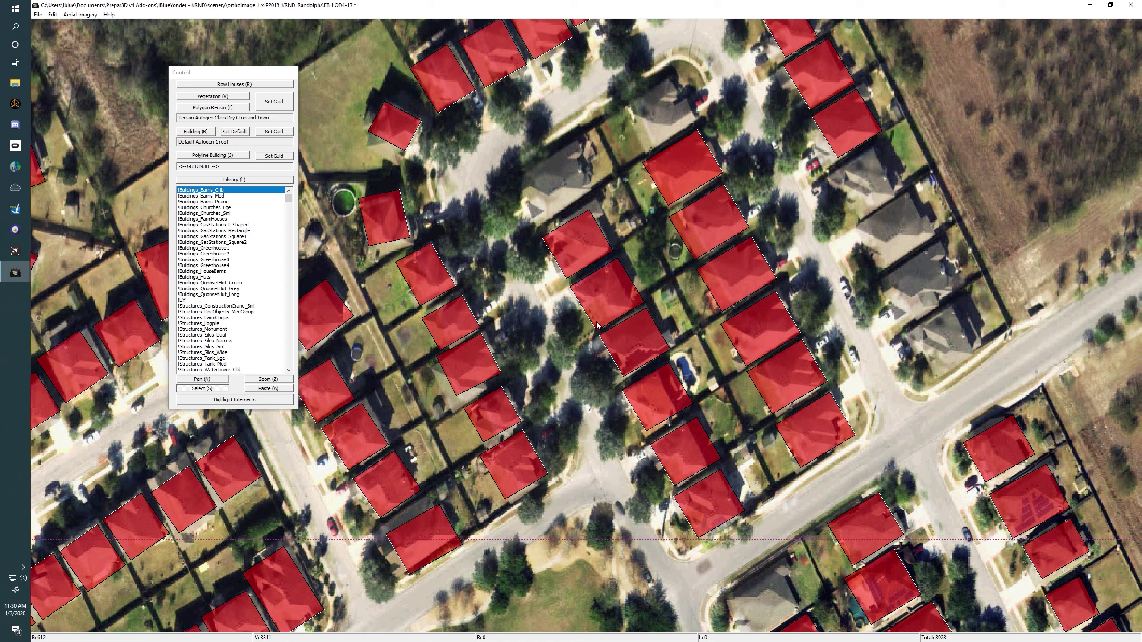
{"action": "scroll", "coordinate": [597, 324], "scroll_direction": "up", "scroll_amount": 1}
{"action": "scroll", "coordinate": [598, 325], "scroll_direction": "down", "scroll_amount": 3}
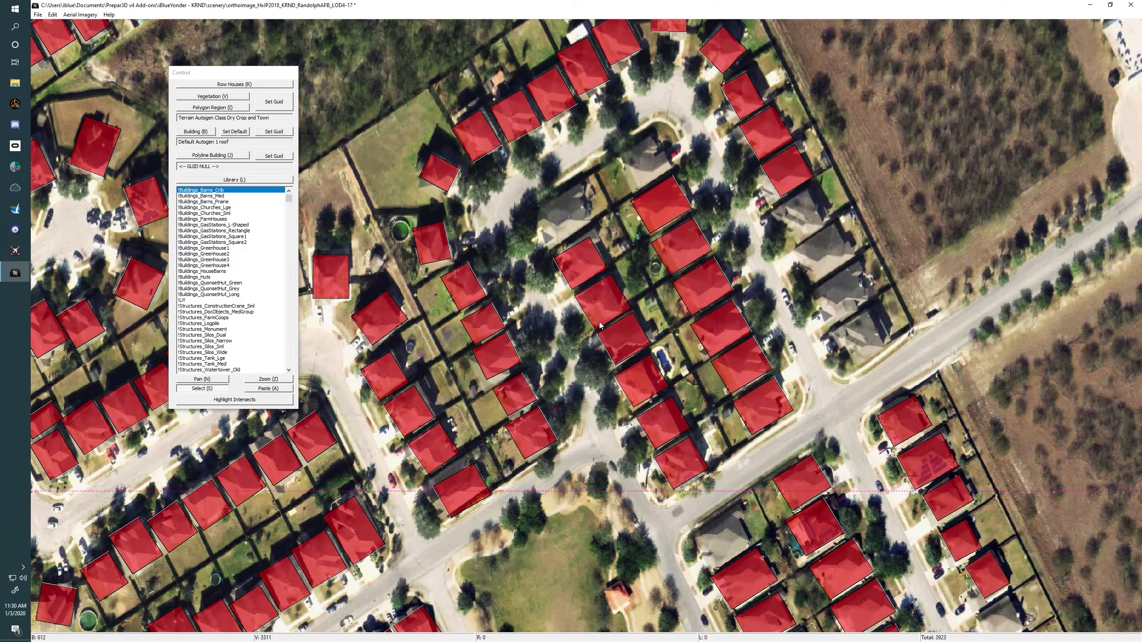
{"action": "scroll", "coordinate": [601, 325], "scroll_direction": "down", "scroll_amount": 2}
{"action": "scroll", "coordinate": [591, 321], "scroll_direction": "down", "scroll_amount": 3}
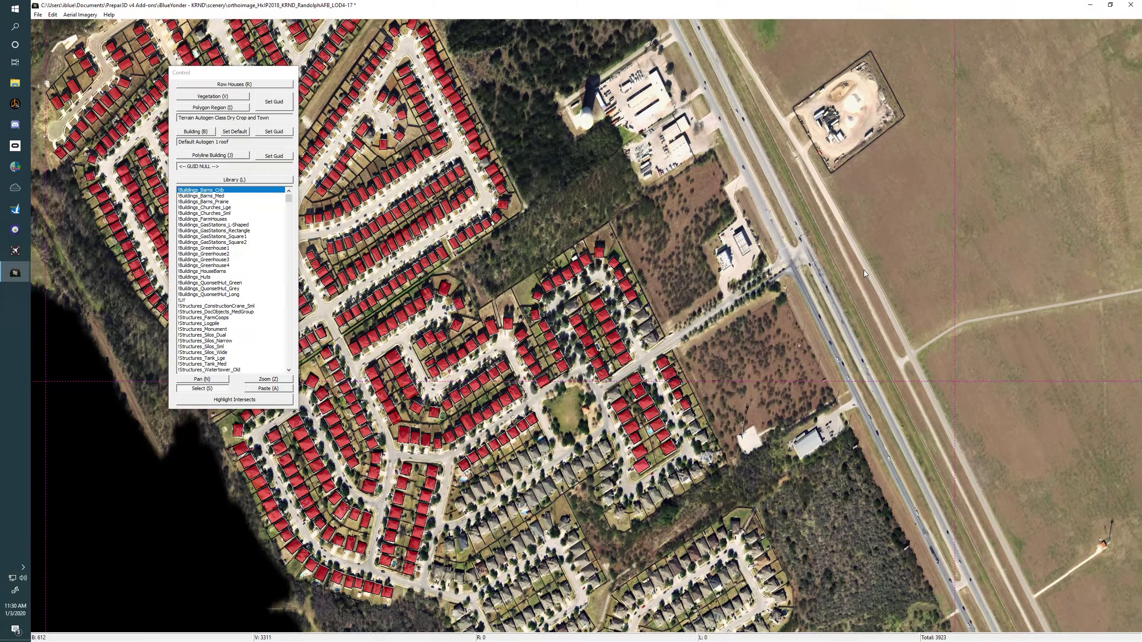
{"action": "scroll", "coordinate": [863, 269], "scroll_direction": "up", "scroll_amount": 2}
{"action": "left_click_drag", "start_coordinate": [884, 245], "coordinate": [595, 342]}
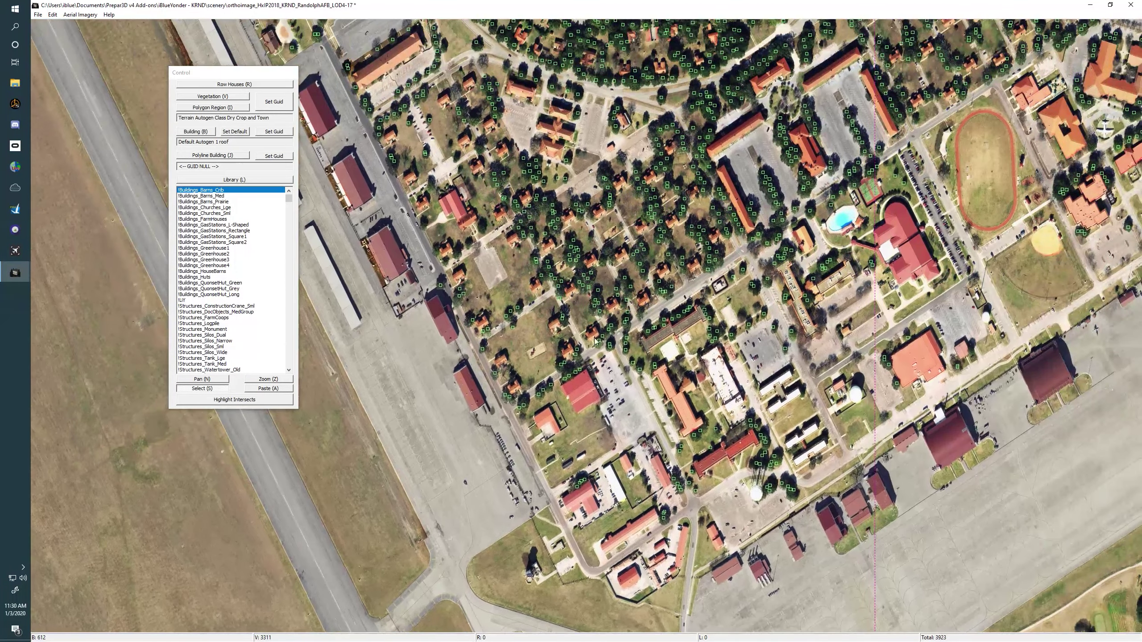
- Examine the vegetation annotations across the air base and the unannotated neighborhood on the far side of the highway
{"action": "left_click_drag", "start_coordinate": [597, 218], "coordinate": [774, 290]}
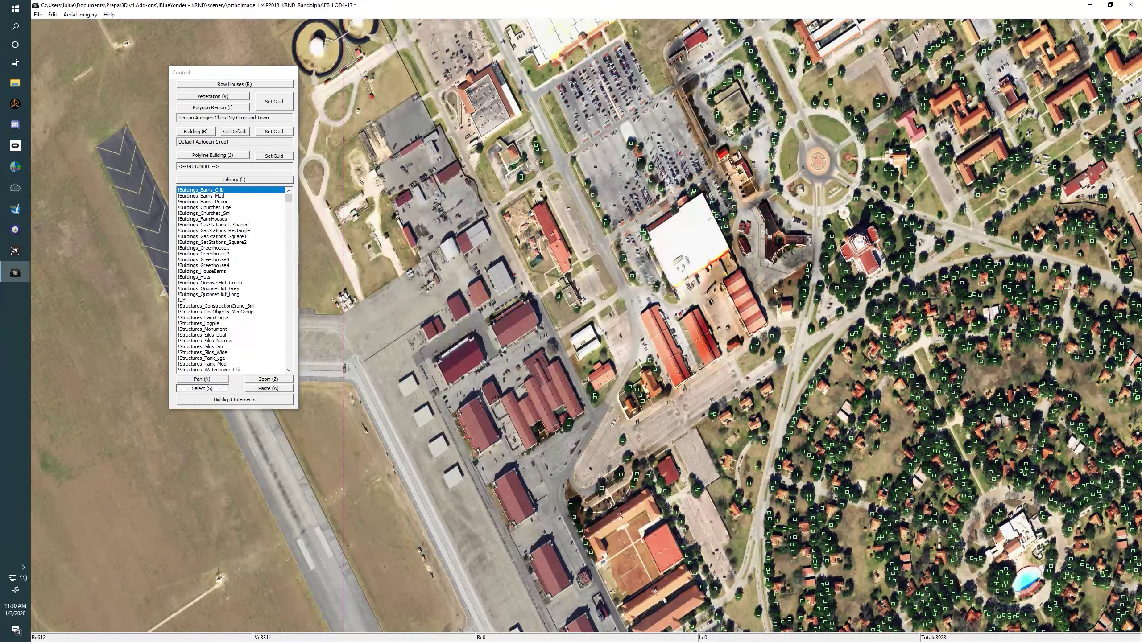
{"action": "left_click_drag", "start_coordinate": [563, 130], "coordinate": [479, 334]}
{"action": "left_click_drag", "start_coordinate": [449, 136], "coordinate": [544, 403]}
{"action": "left_click_drag", "start_coordinate": [374, 171], "coordinate": [487, 280]}
{"action": "left_click_drag", "start_coordinate": [764, 359], "coordinate": [1057, 415]}
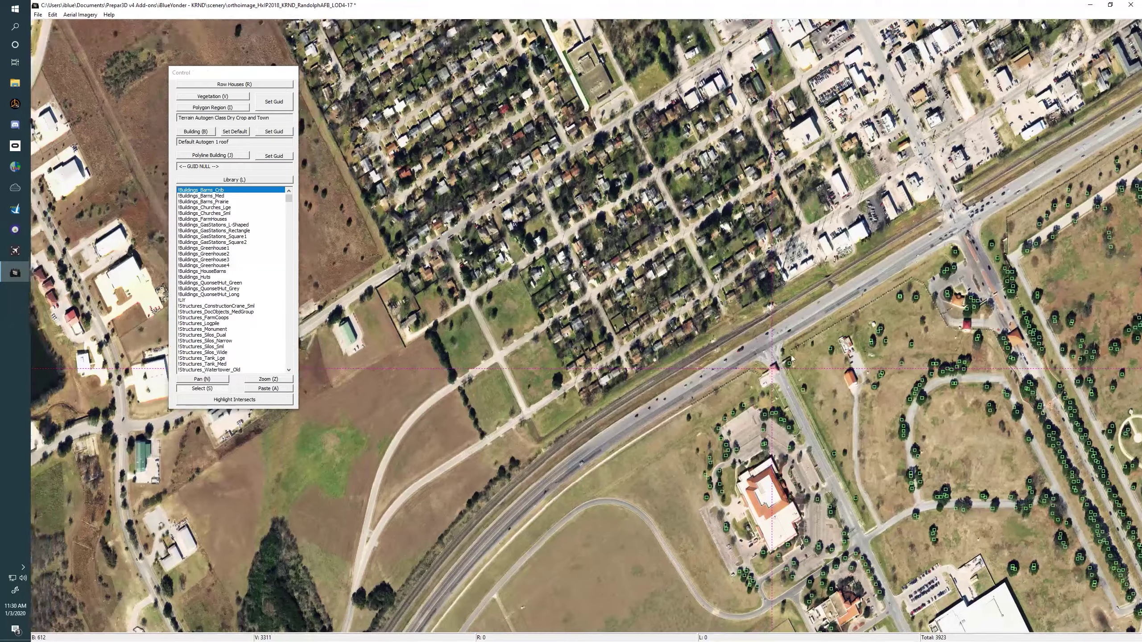
{"action": "left_click_drag", "start_coordinate": [654, 293], "coordinate": [712, 312]}
{"action": "left_click_drag", "start_coordinate": [578, 312], "coordinate": [578, 321]}
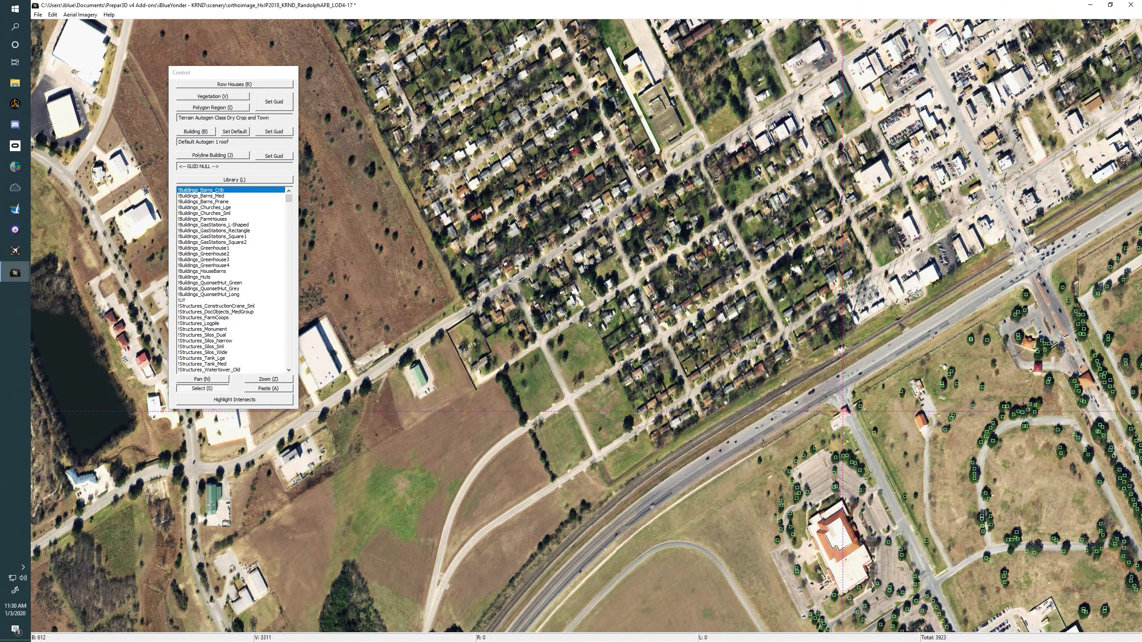
{"action": "scroll", "coordinate": [589, 324], "scroll_direction": "up", "scroll_amount": 1}
{"action": "left_click_drag", "start_coordinate": [588, 349], "coordinate": [599, 290]}
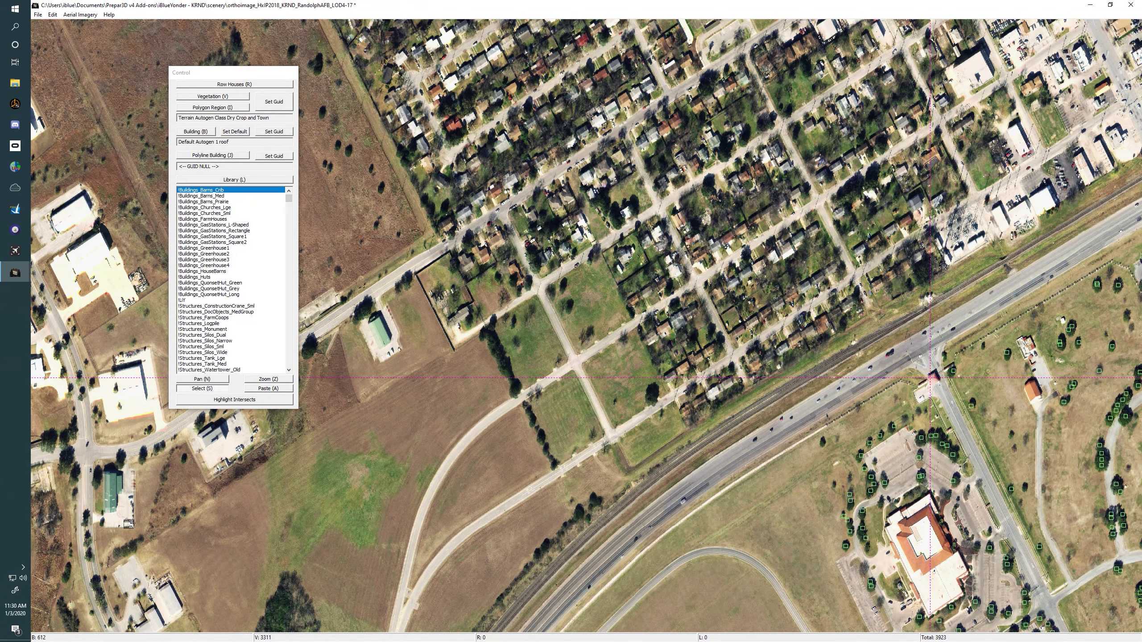
- Switch to the Autogen Configuration Editor and open its Vegetation Groupings window beside the Control palette
{"action": "left_click_drag", "start_coordinate": [254, 73], "coordinate": [315, 51]}
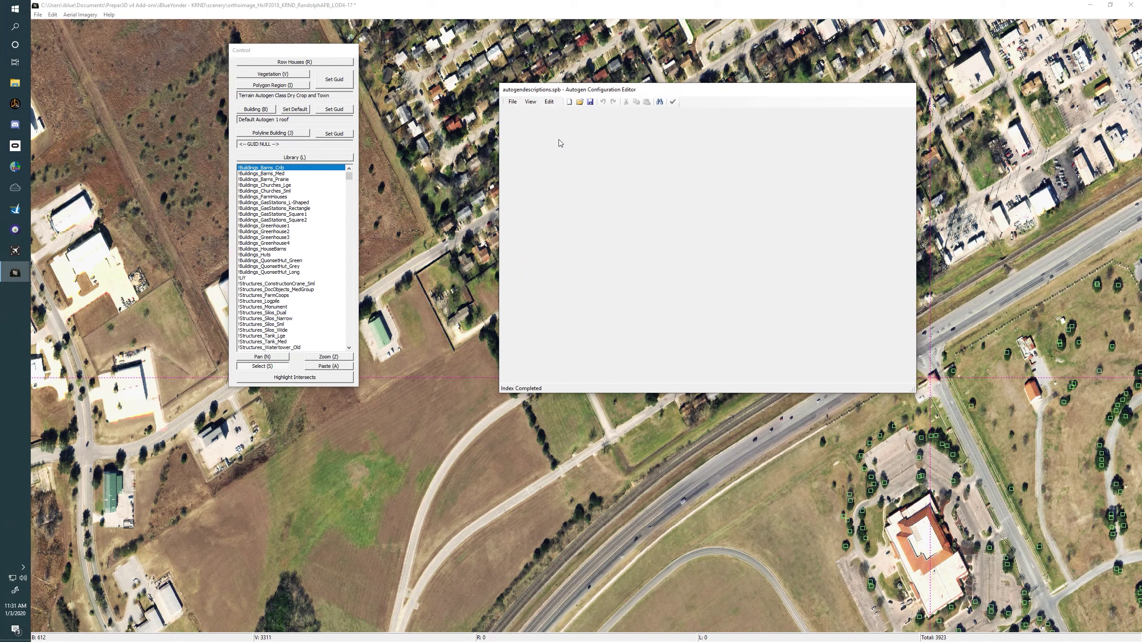
{"action": "left_click", "coordinate": [547, 103]}
{"action": "mouse_move", "coordinate": [531, 103]}
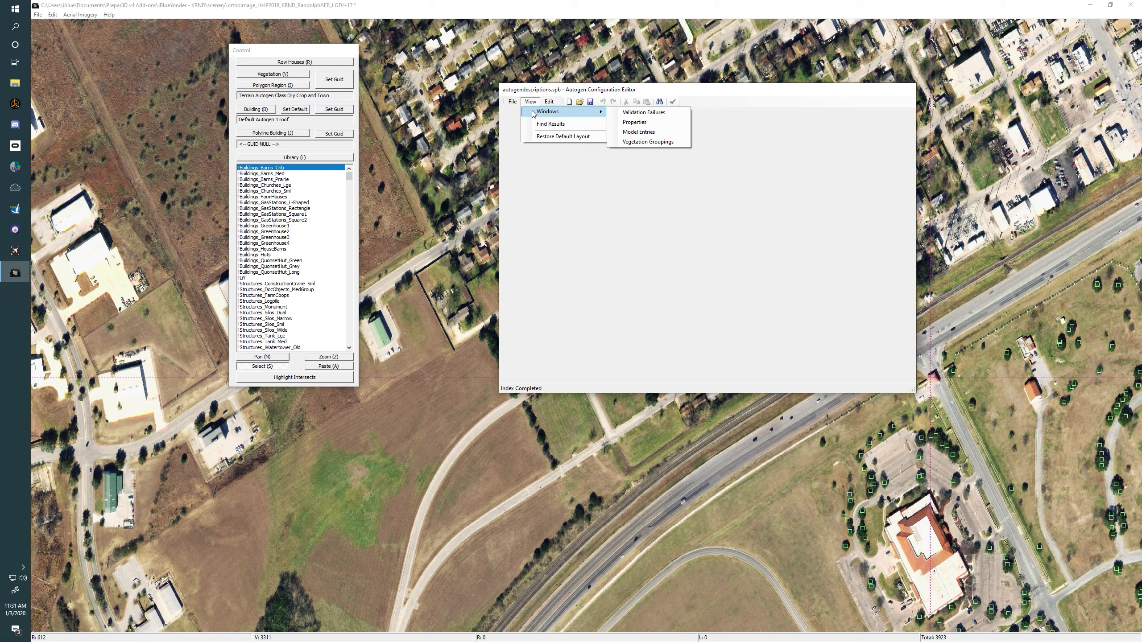
{"action": "left_click", "coordinate": [626, 143]}
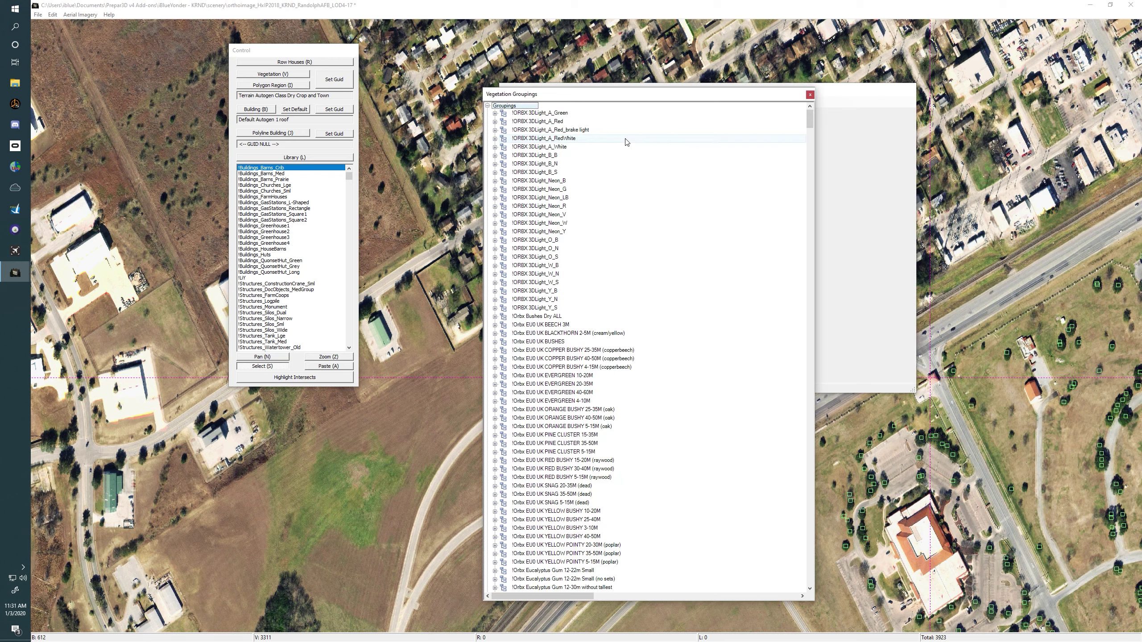
{"action": "left_click_drag", "start_coordinate": [600, 95], "coordinate": [727, 82]}
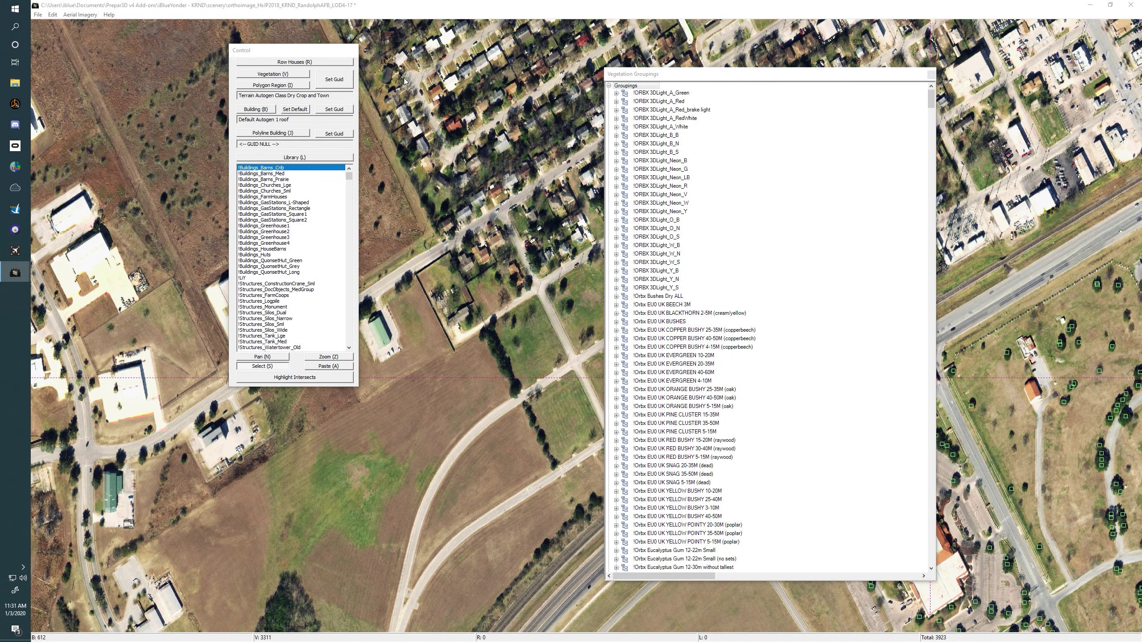
{"action": "left_click_drag", "start_coordinate": [662, 75], "coordinate": [464, 44]}
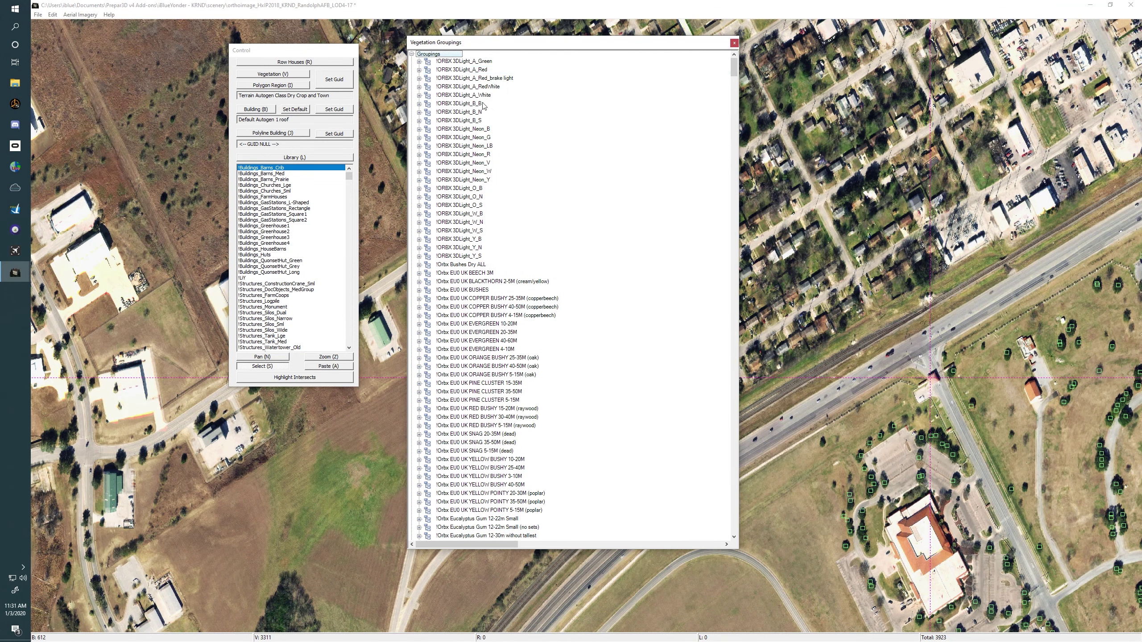
{"action": "left_click_drag", "start_coordinate": [504, 47], "coordinate": [509, 54]}
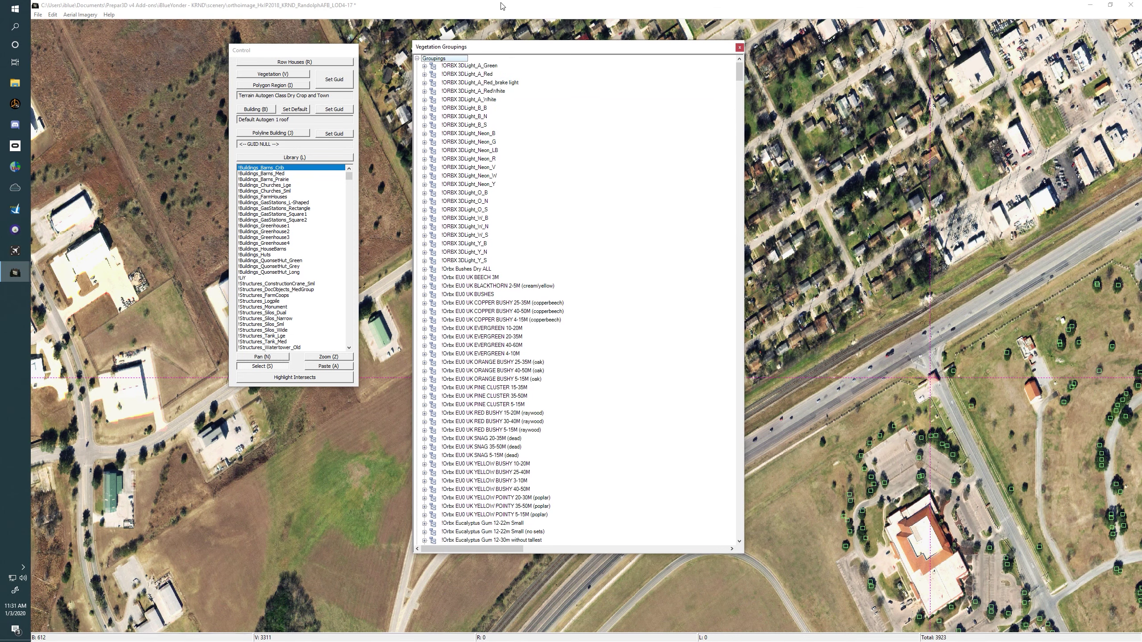
{"action": "left_click", "coordinate": [558, 104]}
{"action": "left_click_drag", "start_coordinate": [834, 399], "coordinate": [595, 233]}
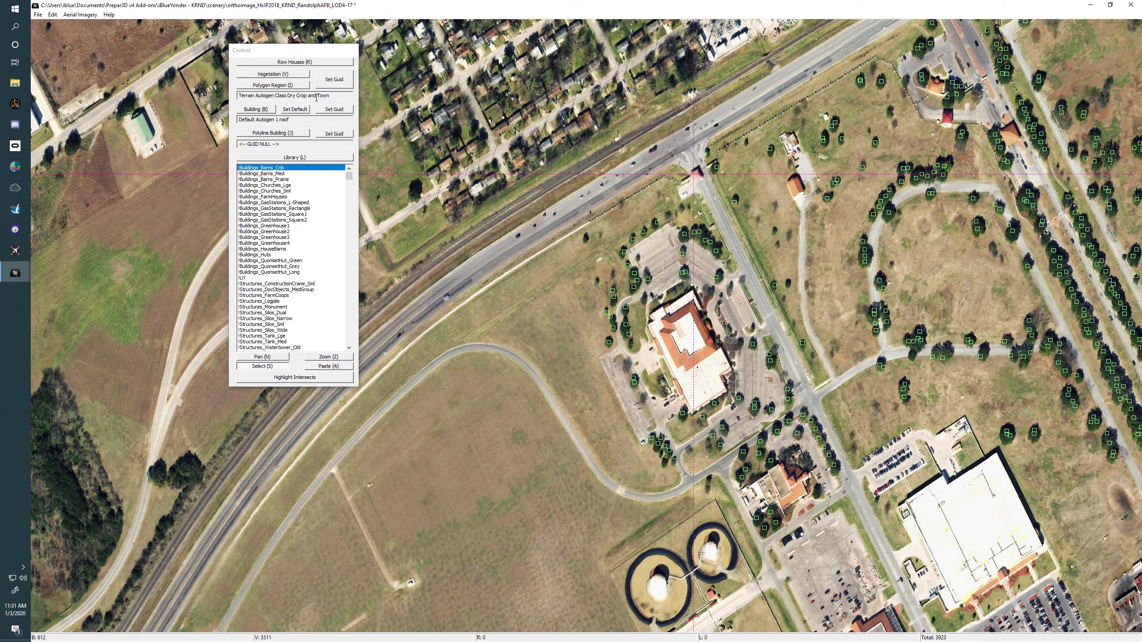
{"action": "left_click_drag", "start_coordinate": [567, 292], "coordinate": [615, 353]}
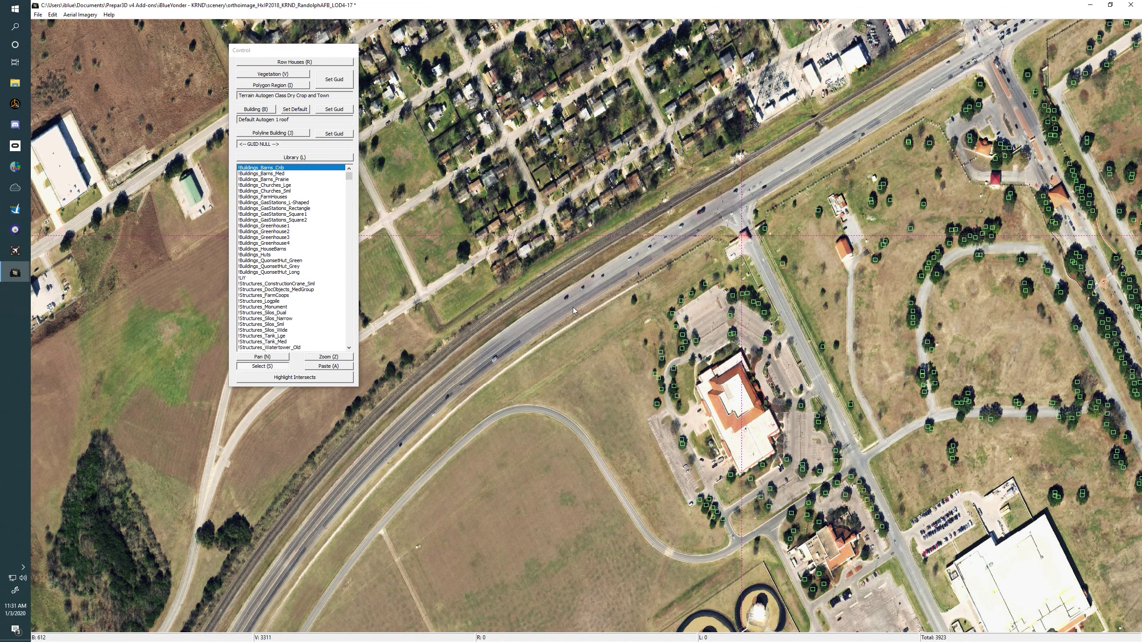
{"action": "left_click_drag", "start_coordinate": [572, 307], "coordinate": [642, 302]}
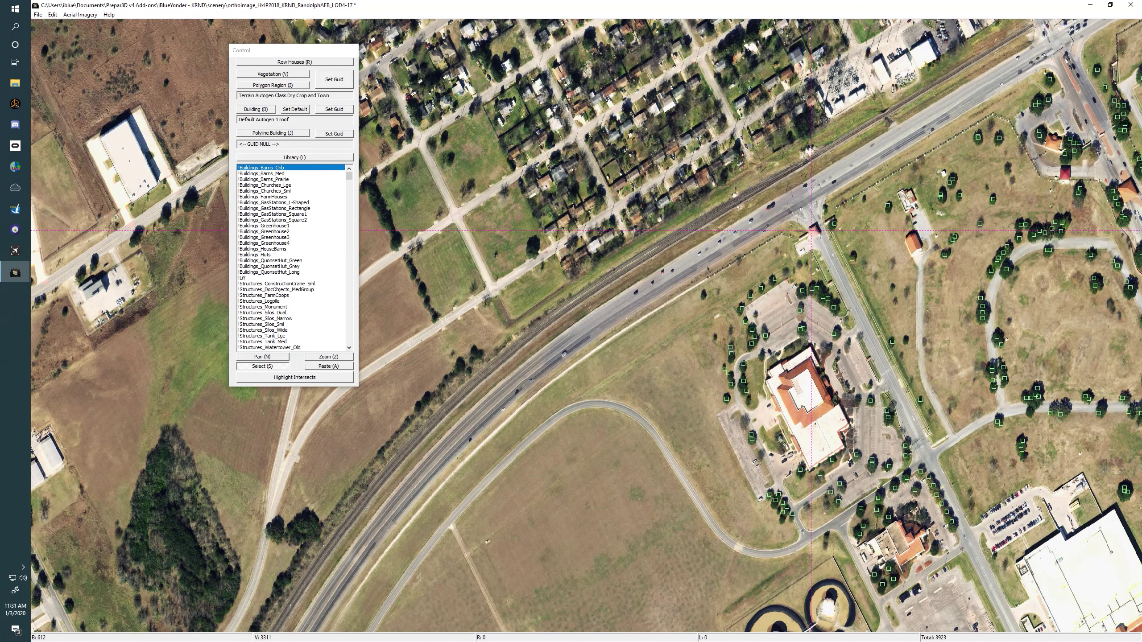
- Bring back the Vegetation Groupings window and expand Terrain Autogen Class Dry Crop and Town down to its regional entries
{"action": "left_click", "coordinate": [81, 304]}
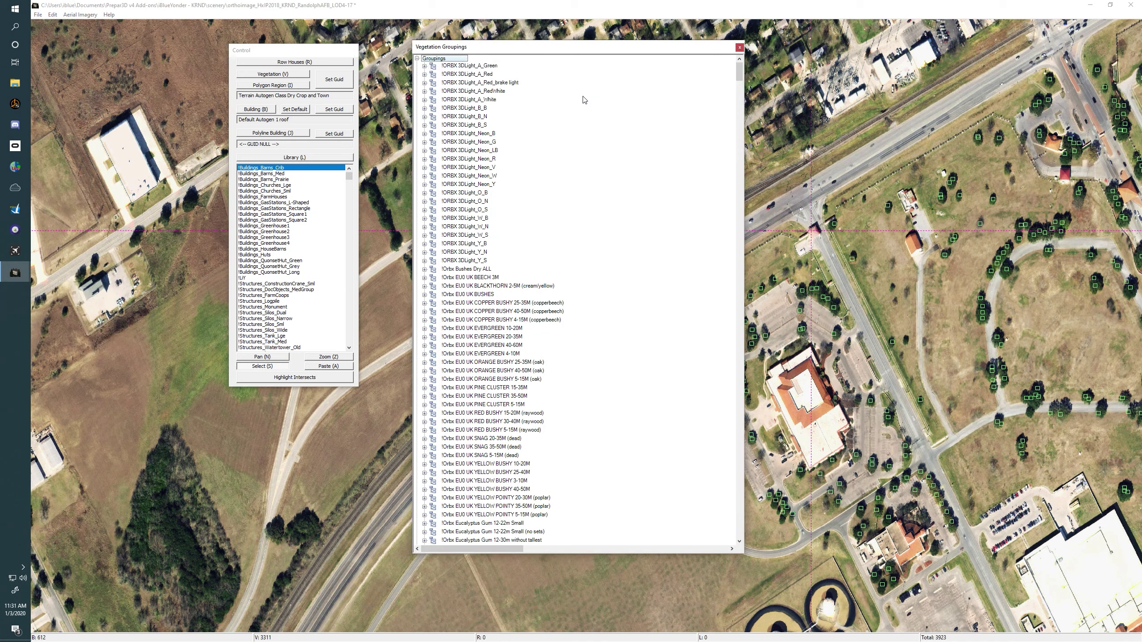
{"action": "left_click_drag", "start_coordinate": [591, 46], "coordinate": [814, 41]}
{"action": "scroll", "coordinate": [817, 241], "scroll_direction": "down", "scroll_amount": 7}
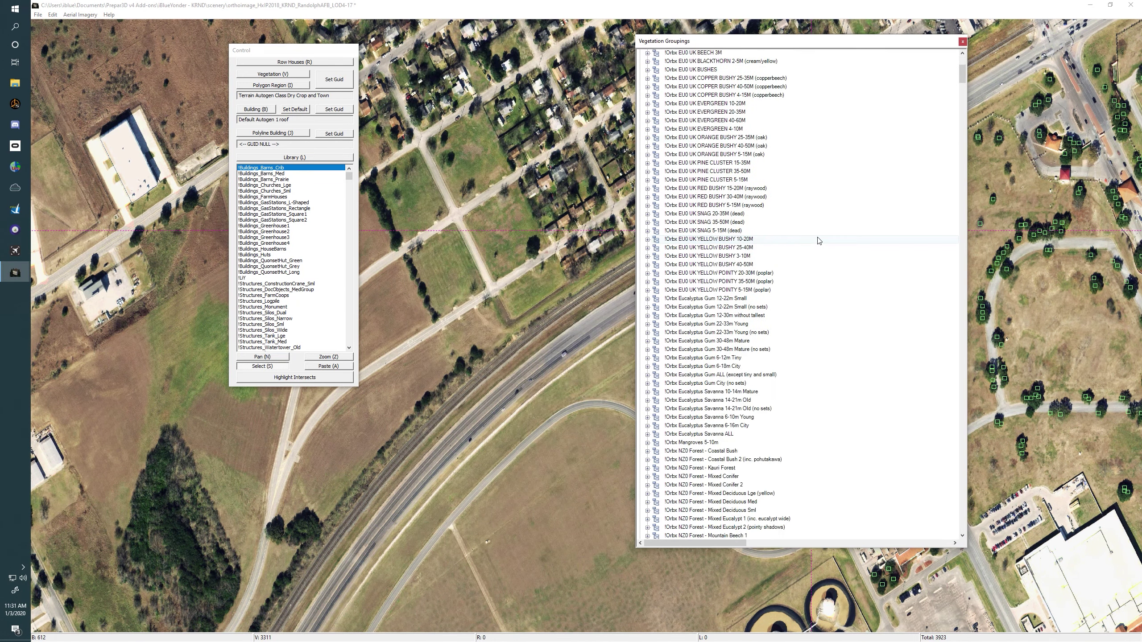
{"action": "left_click_drag", "start_coordinate": [962, 68], "coordinate": [938, 496]}
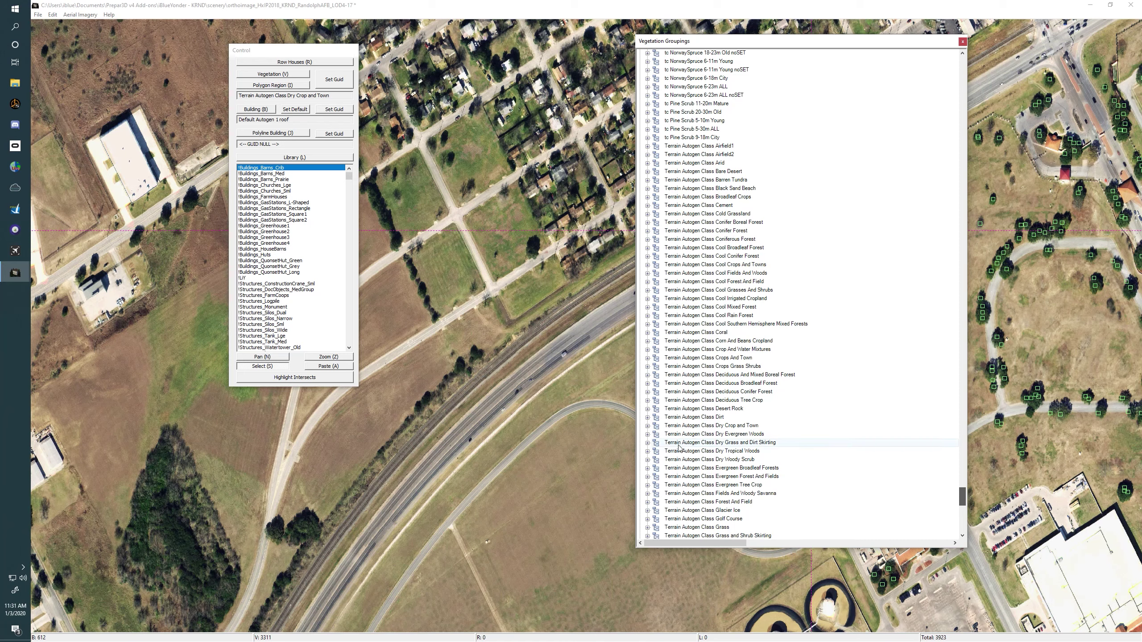
{"action": "left_click", "coordinate": [691, 426]}
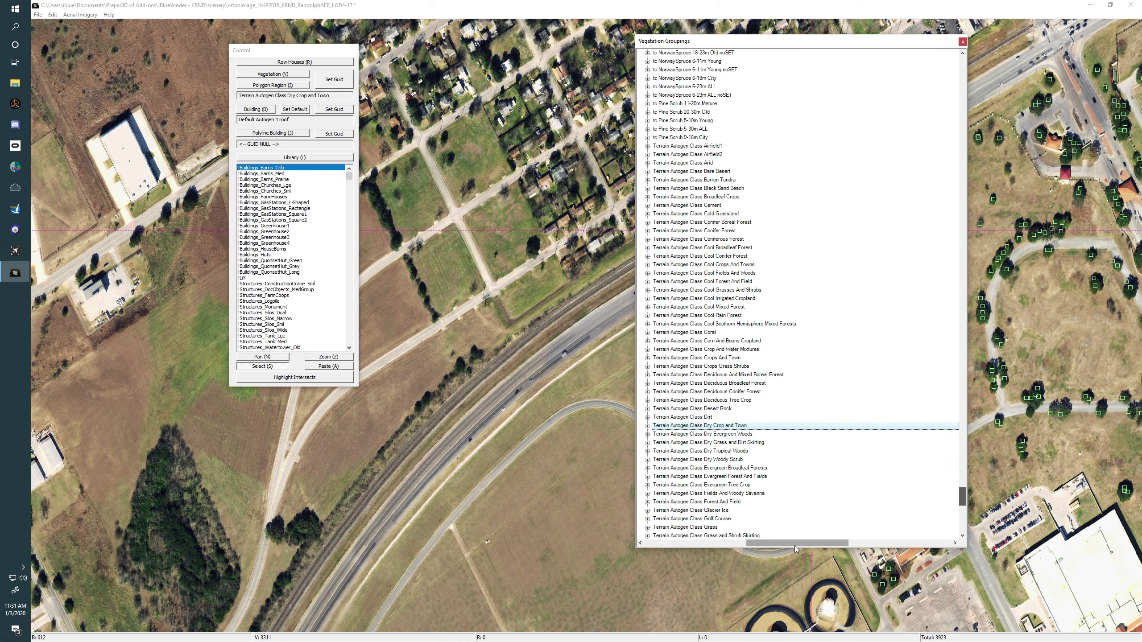
{"action": "left_click_drag", "start_coordinate": [795, 549], "coordinate": [726, 548]}
{"action": "left_click", "coordinate": [648, 426]}
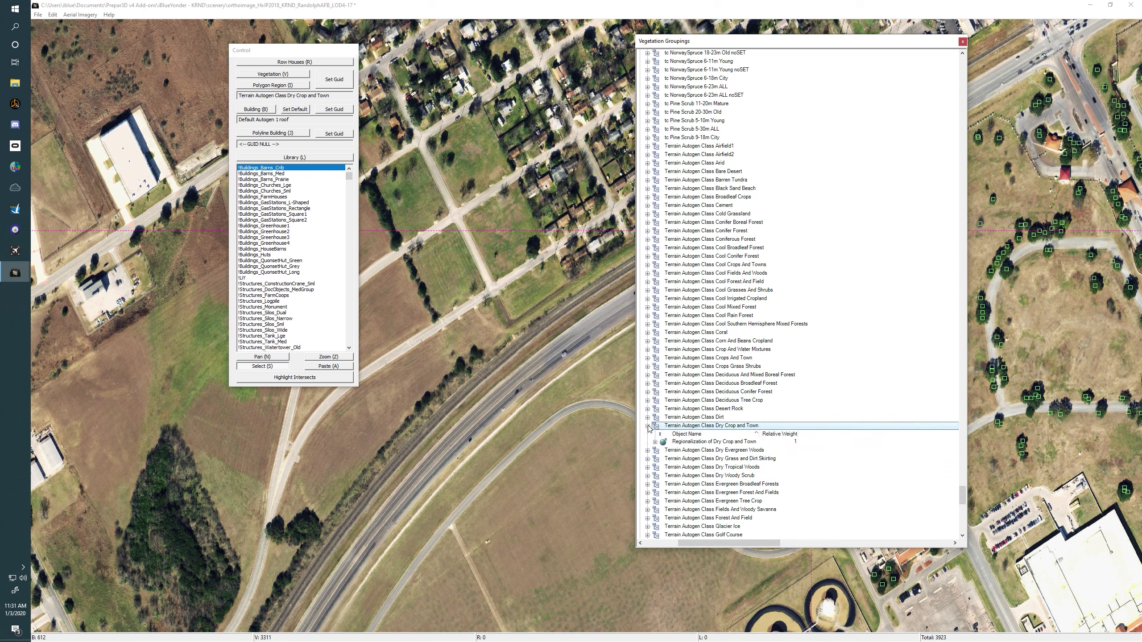
{"action": "left_click", "coordinate": [655, 441]}
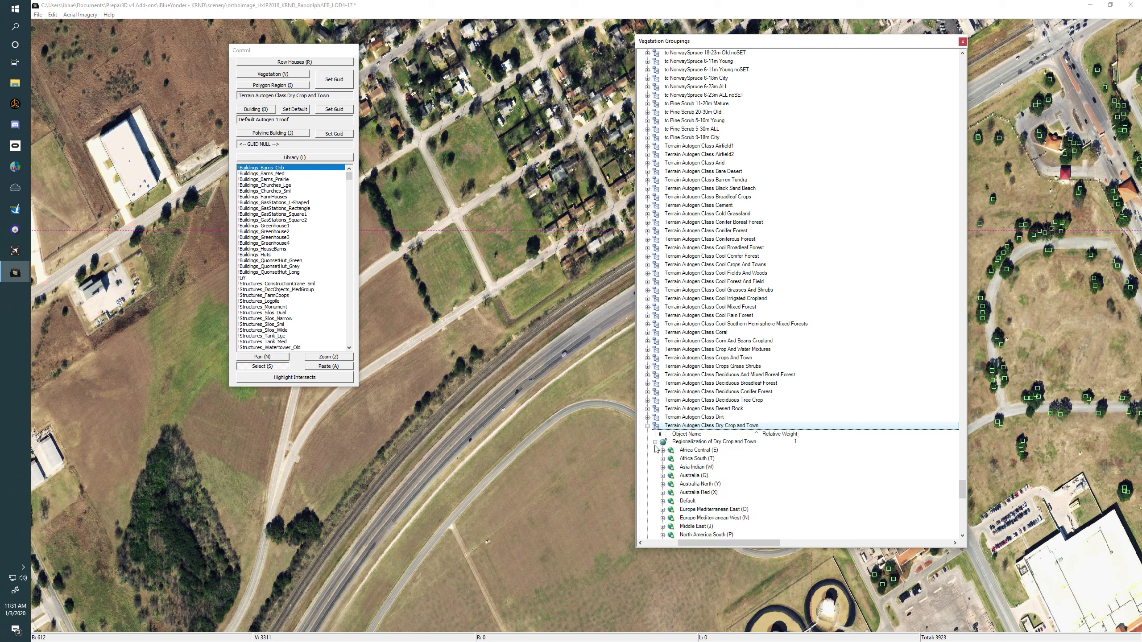
{"action": "scroll", "coordinate": [656, 447], "scroll_direction": "down", "scroll_amount": 7}
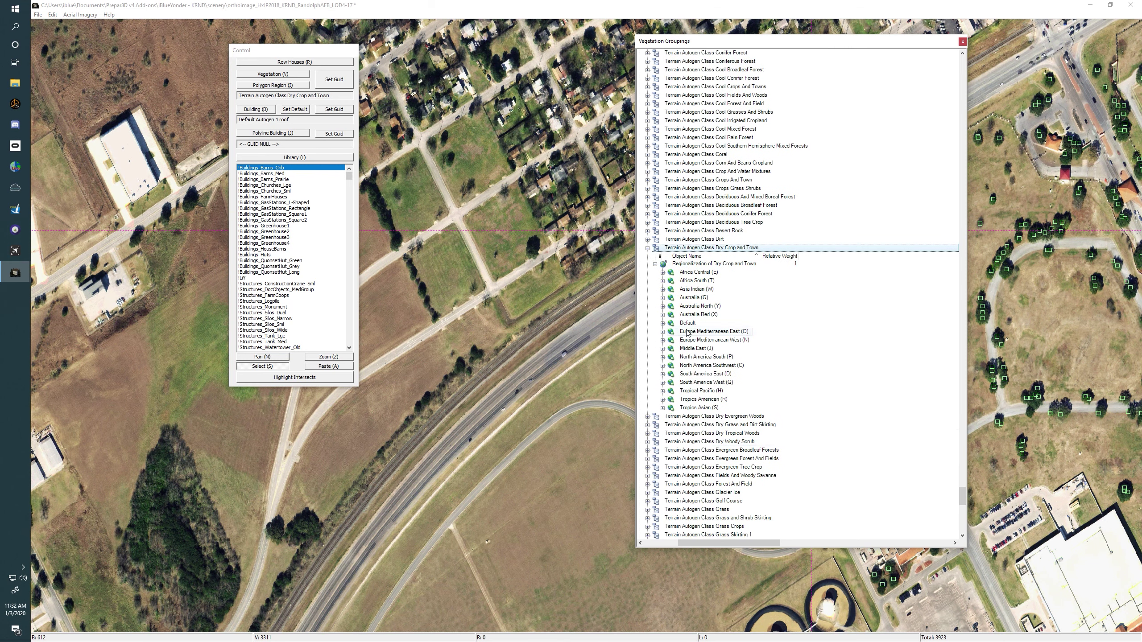
- Inspect the tree and bush groups under North America South (P), including ag Forest City Dry, and collapse the region again
{"action": "left_click", "coordinate": [663, 358]}
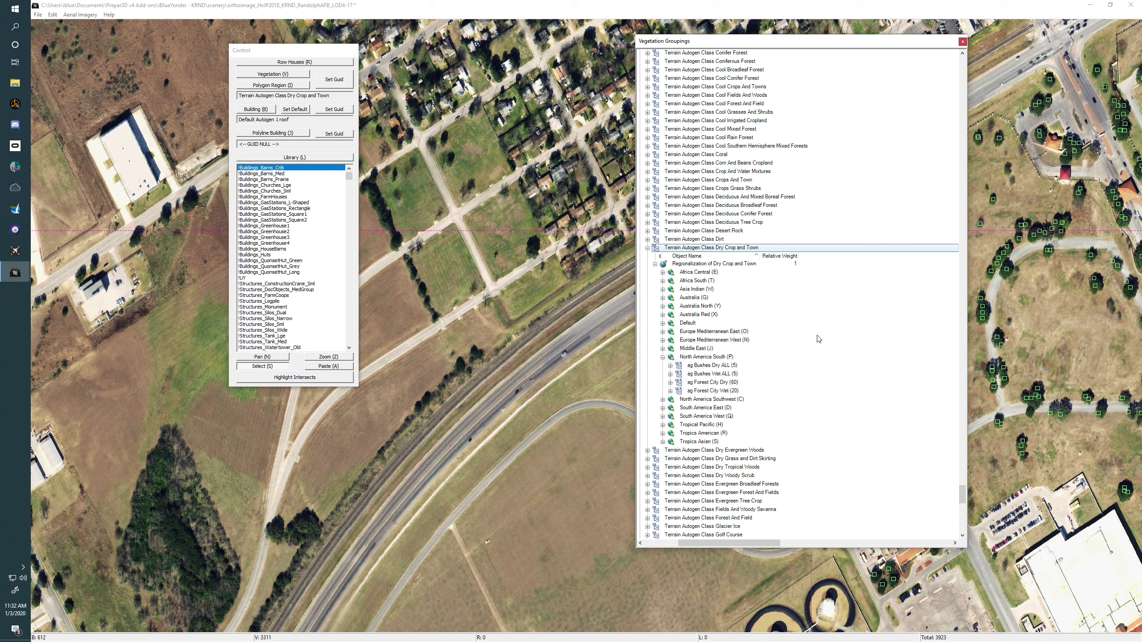
{"action": "left_click", "coordinate": [670, 366]}
{"action": "left_click", "coordinate": [670, 365]}
{"action": "left_click", "coordinate": [670, 382]}
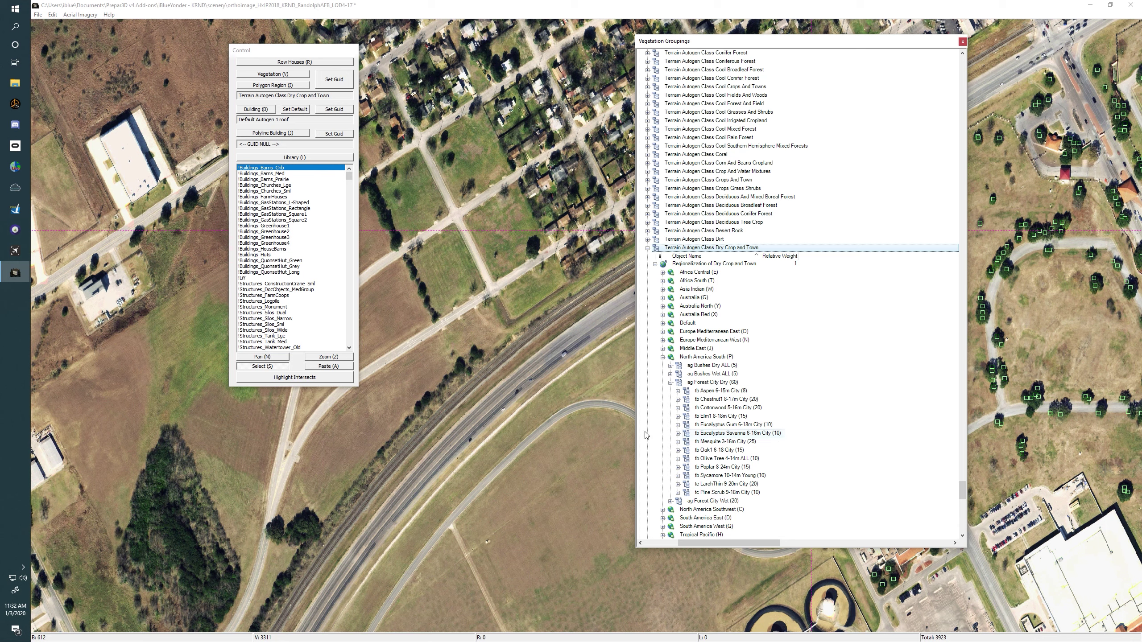
{"action": "left_click", "coordinate": [670, 382]}
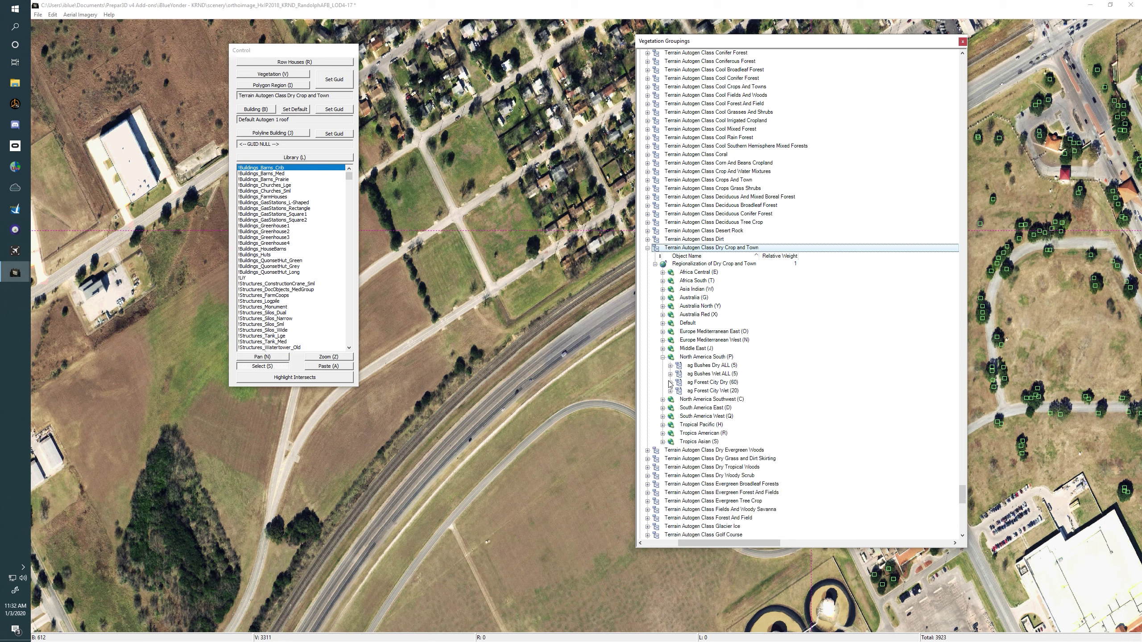
{"action": "left_click", "coordinate": [663, 358]}
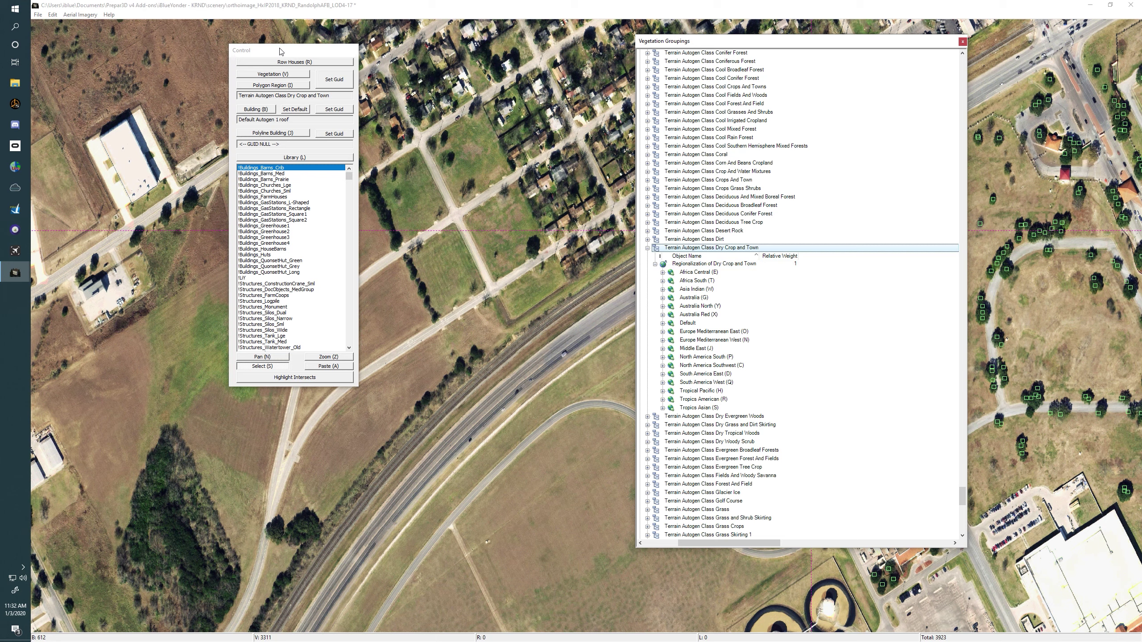
- Place four Terrain Autogen Class Dry Crop and Town vegetation rectangles over single trees on the grassy lots around the road junction
{"action": "left_click_drag", "start_coordinate": [282, 53], "coordinate": [473, 120]}
{"action": "left_click", "coordinate": [535, 148]}
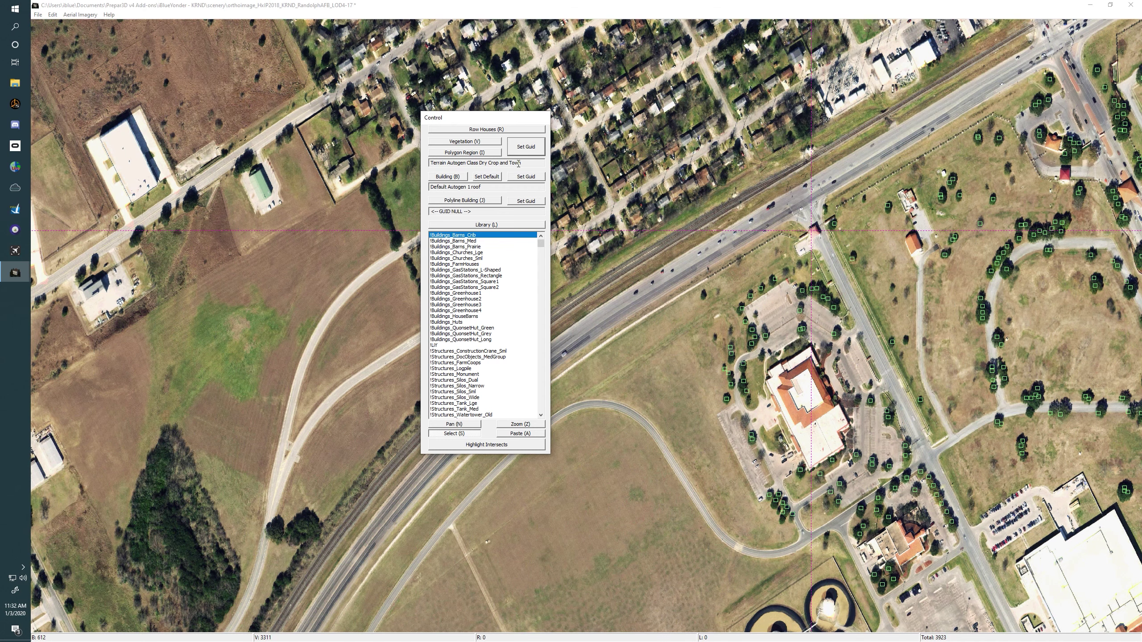
{"action": "left_click_drag", "start_coordinate": [486, 120], "coordinate": [229, 119]}
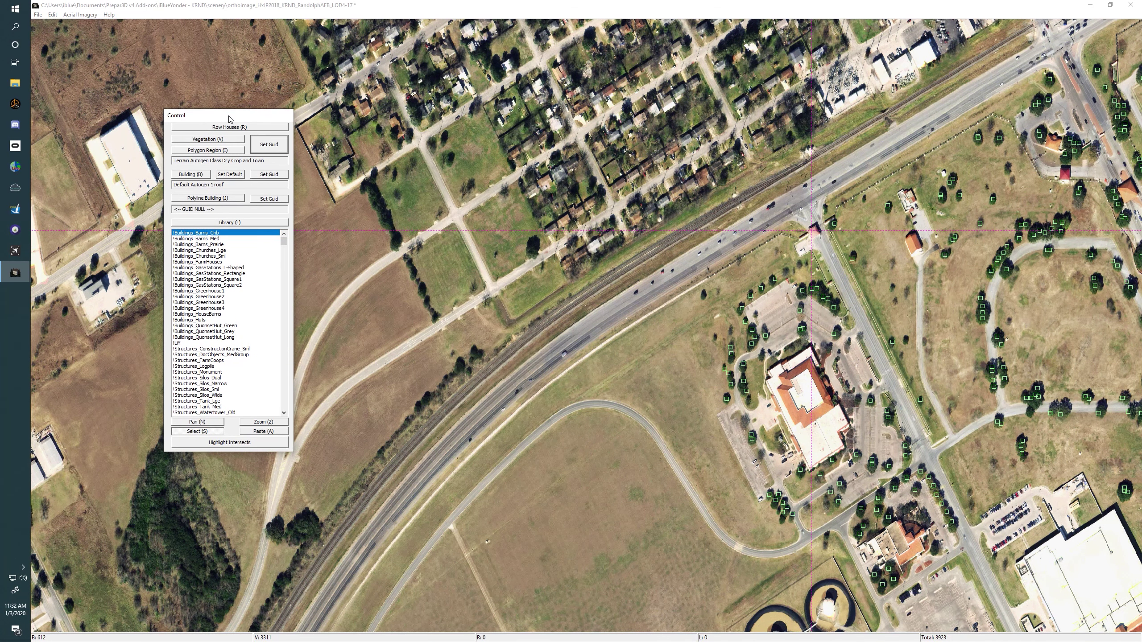
{"action": "left_click", "coordinate": [216, 140]}
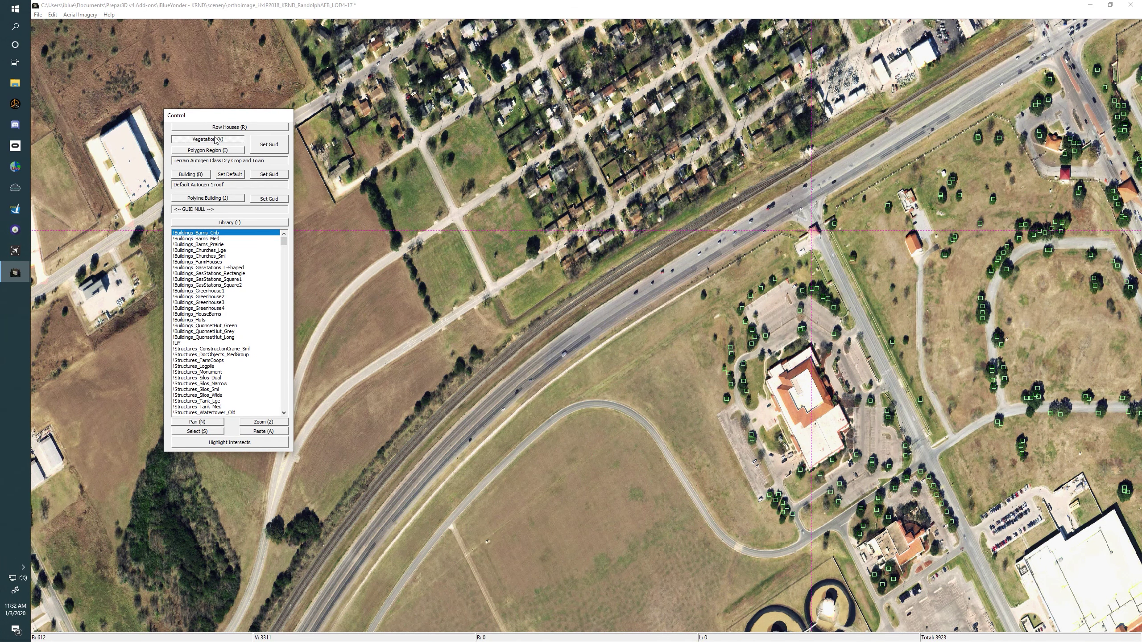
{"action": "left_click", "coordinate": [530, 251]}
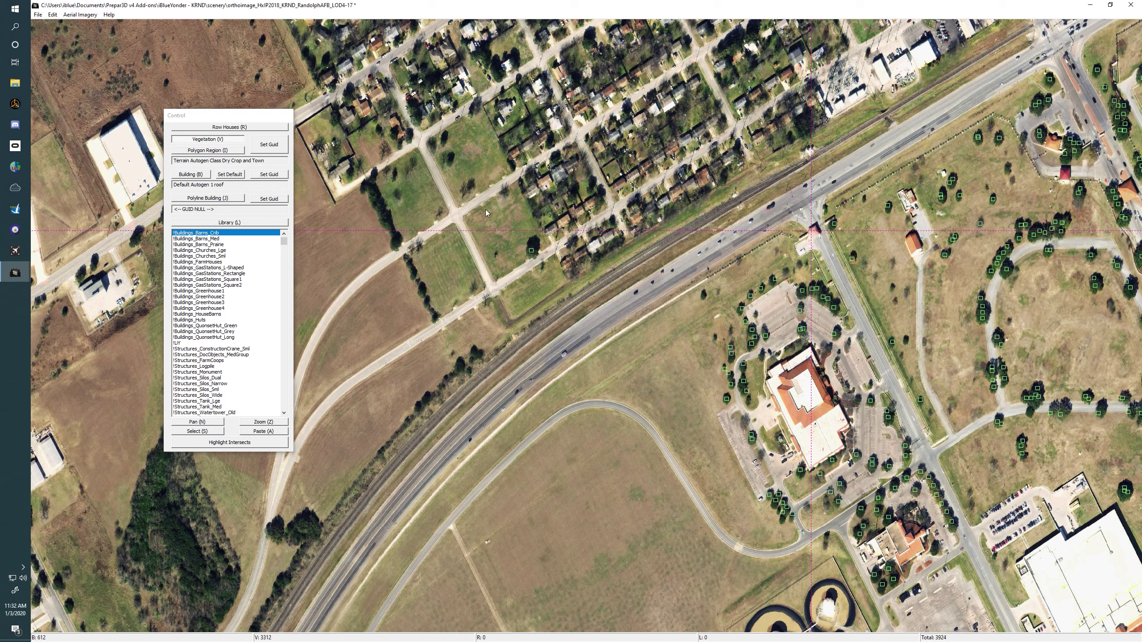
{"action": "left_click", "coordinate": [465, 191]}
{"action": "left_click", "coordinate": [448, 161]}
{"action": "left_click_drag", "start_coordinate": [450, 162], "coordinate": [535, 189]}
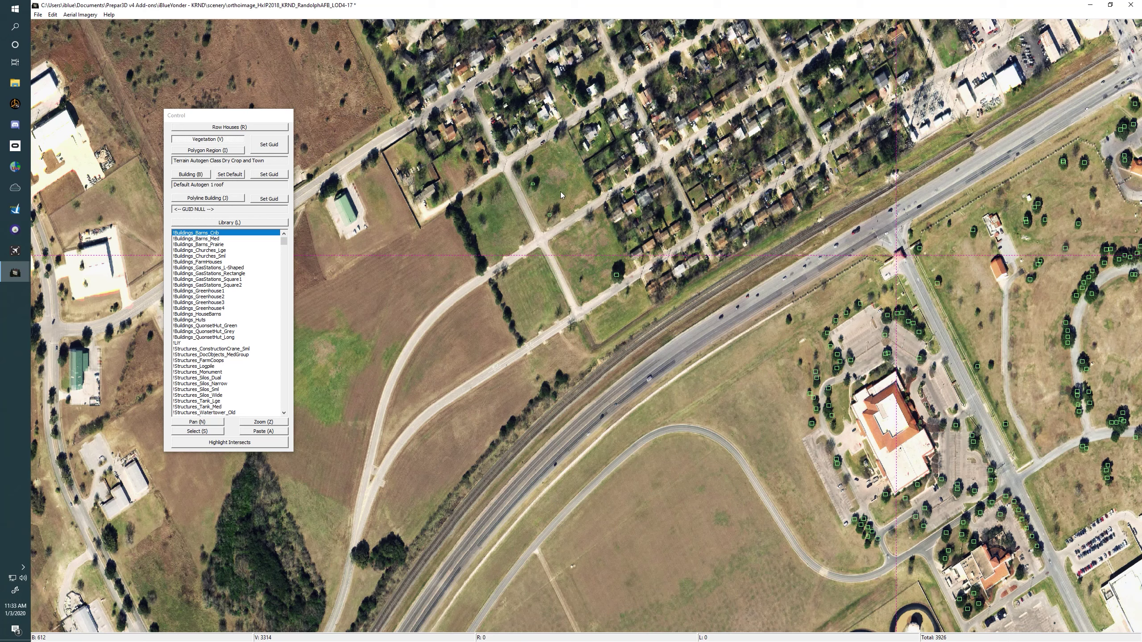
{"action": "left_click", "coordinate": [481, 220]}
- Select a placed vegetation rectangle and paste five copies over the remaining scattered trees on the northern grassy lots
{"action": "key", "text": "s"}
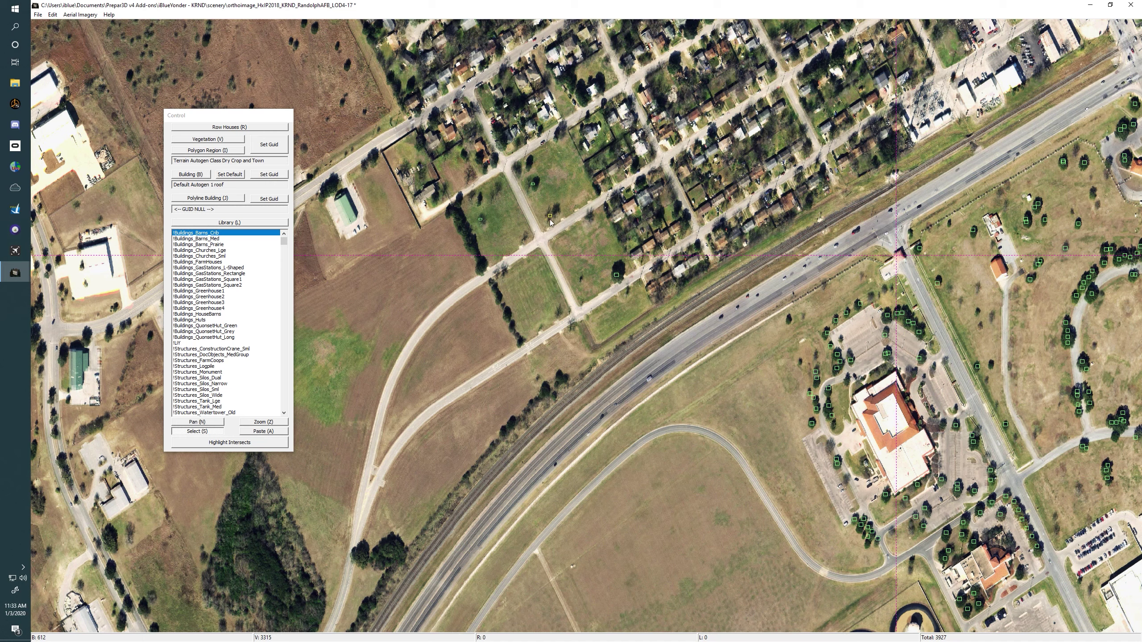
{"action": "left_click", "coordinate": [517, 171]}
{"action": "left_click", "coordinate": [532, 166]}
{"action": "left_click", "coordinate": [481, 203]}
{"action": "left_click", "coordinate": [494, 196]}
{"action": "left_click", "coordinate": [499, 187]}
- Paste twenty vegetation copies closely spaced along the tree line bordering the grassy lots, continuing southeast across the road to its end
{"action": "left_click_drag", "start_coordinate": [426, 194], "coordinate": [551, 206]}
{"action": "left_click", "coordinate": [578, 220]}
{"action": "left_click", "coordinate": [581, 226]}
{"action": "left_click", "coordinate": [584, 232]}
{"action": "left_click", "coordinate": [586, 237]}
{"action": "left_click", "coordinate": [589, 243]}
{"action": "left_click", "coordinate": [591, 247]}
{"action": "left_click", "coordinate": [594, 253]}
{"action": "left_click", "coordinate": [596, 260]}
{"action": "left_click", "coordinate": [598, 265]}
{"action": "left_click", "coordinate": [605, 274]}
{"action": "left_click", "coordinate": [606, 279]}
{"action": "left_click", "coordinate": [615, 294]}
{"action": "left_click", "coordinate": [620, 301]}
{"action": "left_click", "coordinate": [622, 307]}
{"action": "left_click", "coordinate": [628, 317]}
{"action": "left_click", "coordinate": [630, 324]}
{"action": "left_click", "coordinate": [630, 328]}
{"action": "left_click", "coordinate": [636, 336]}
{"action": "left_click", "coordinate": [637, 347]}
{"action": "left_click", "coordinate": [642, 353]}
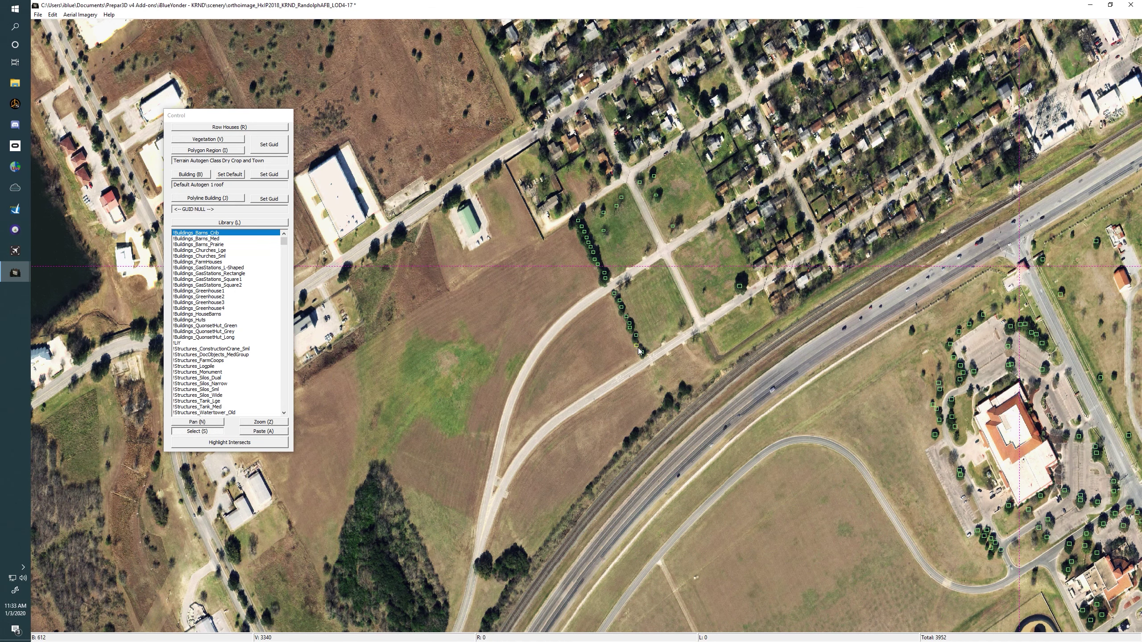
- Paste fifteen vegetation copies closely spaced over the trees along the railway's northern edge, continuing southwest from the grassy lots
{"action": "left_click_drag", "start_coordinate": [534, 333], "coordinate": [492, 252]}
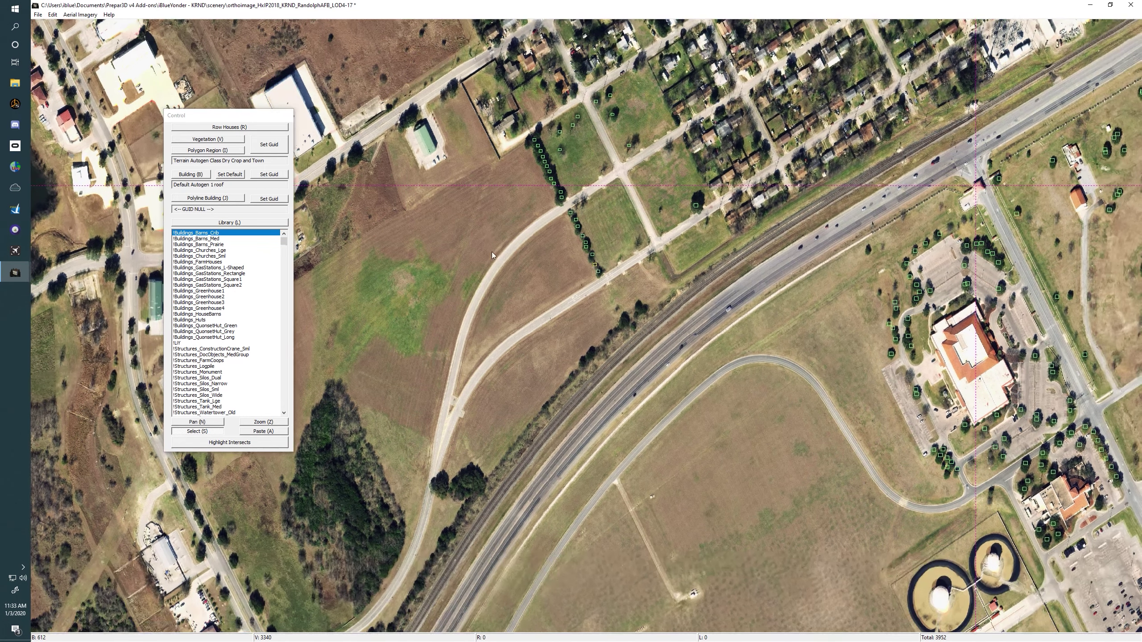
{"action": "left_click", "coordinate": [626, 318]}
{"action": "left_click", "coordinate": [618, 325]}
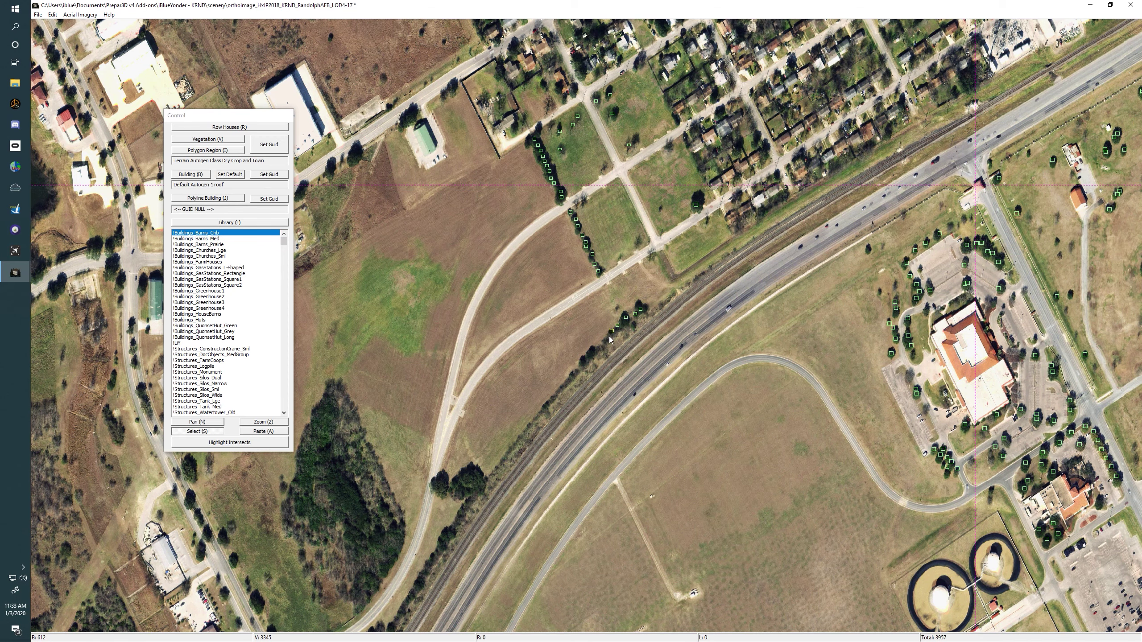
{"action": "left_click_drag", "start_coordinate": [579, 373], "coordinate": [578, 247]}
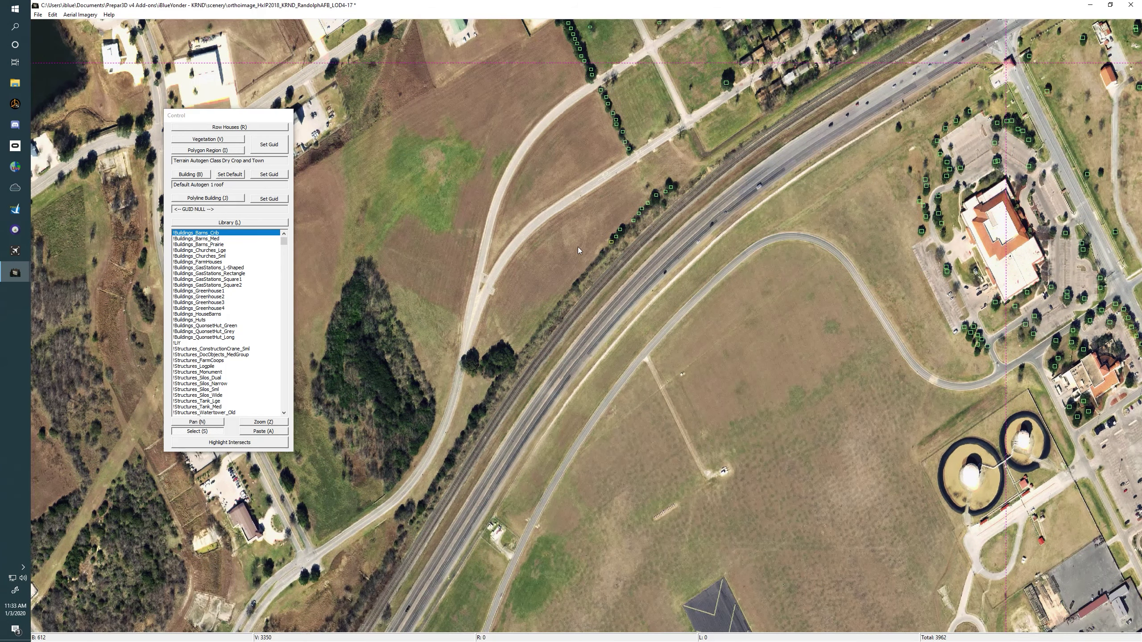
{"action": "left_click", "coordinate": [602, 255]}
{"action": "left_click_drag", "start_coordinate": [520, 335], "coordinate": [460, 403]}
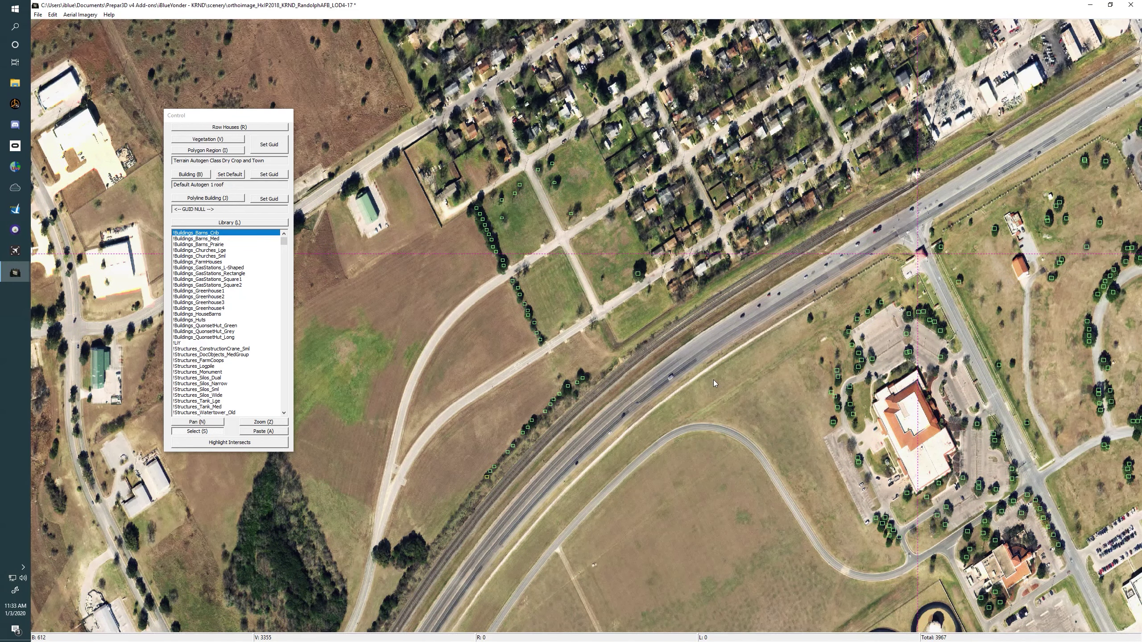
- Draw a closed vegetation polygon region of Terrain Autogen Class Dry Crop and Town around the teardrop-shaped woods inside the road bend
{"action": "left_click_drag", "start_coordinate": [715, 380], "coordinate": [939, 238]}
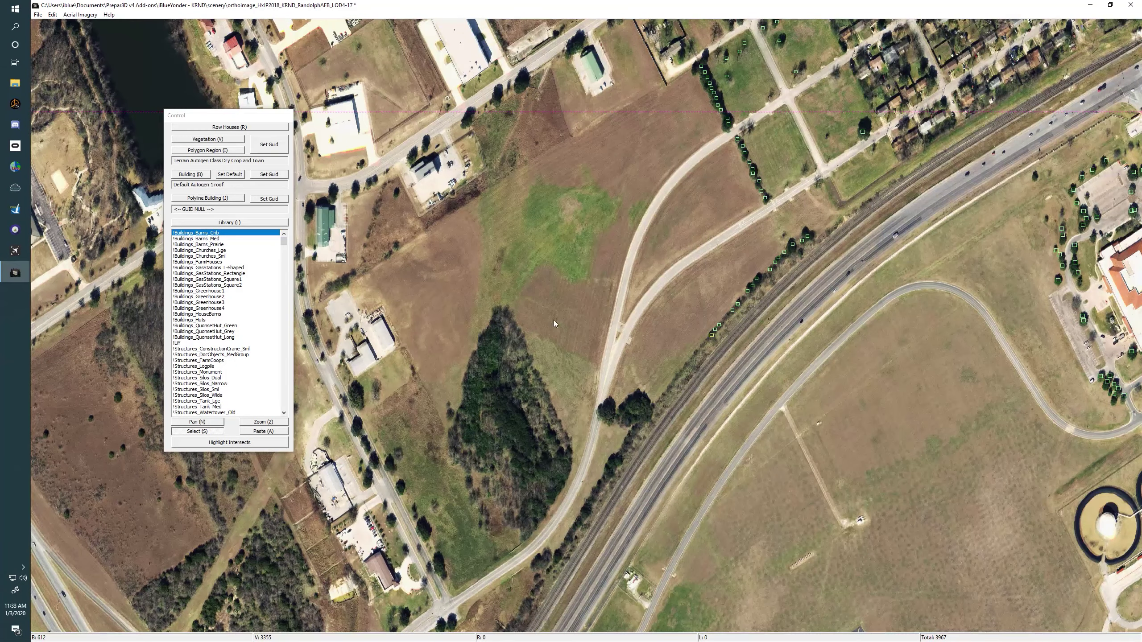
{"action": "left_click_drag", "start_coordinate": [617, 175], "coordinate": [610, 144]}
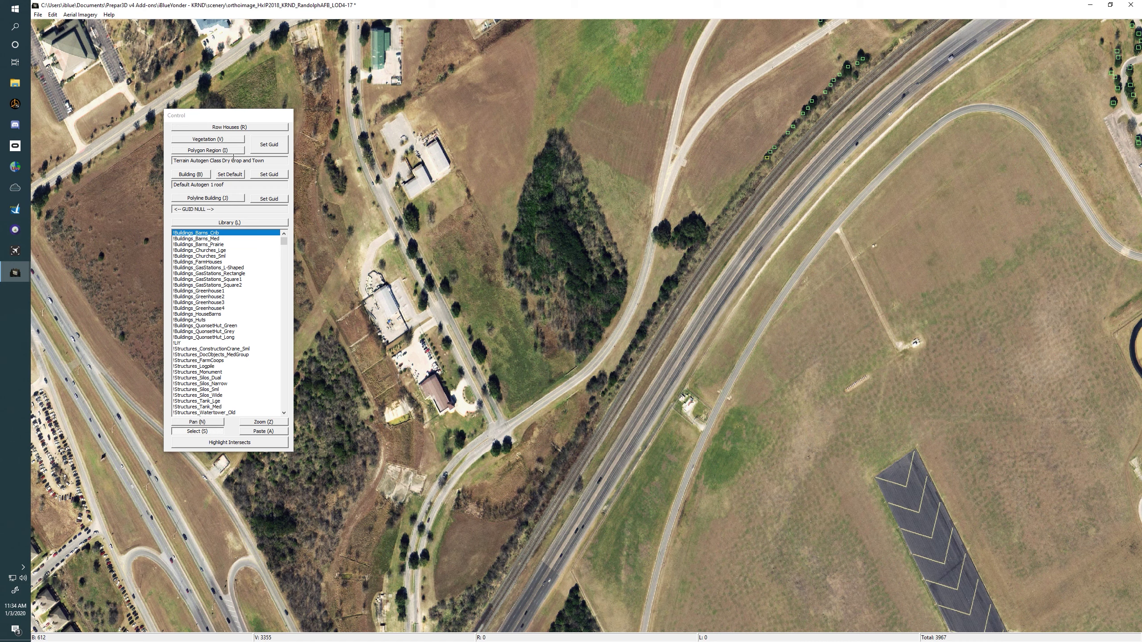
{"action": "left_click_drag", "start_coordinate": [648, 148], "coordinate": [667, 134]}
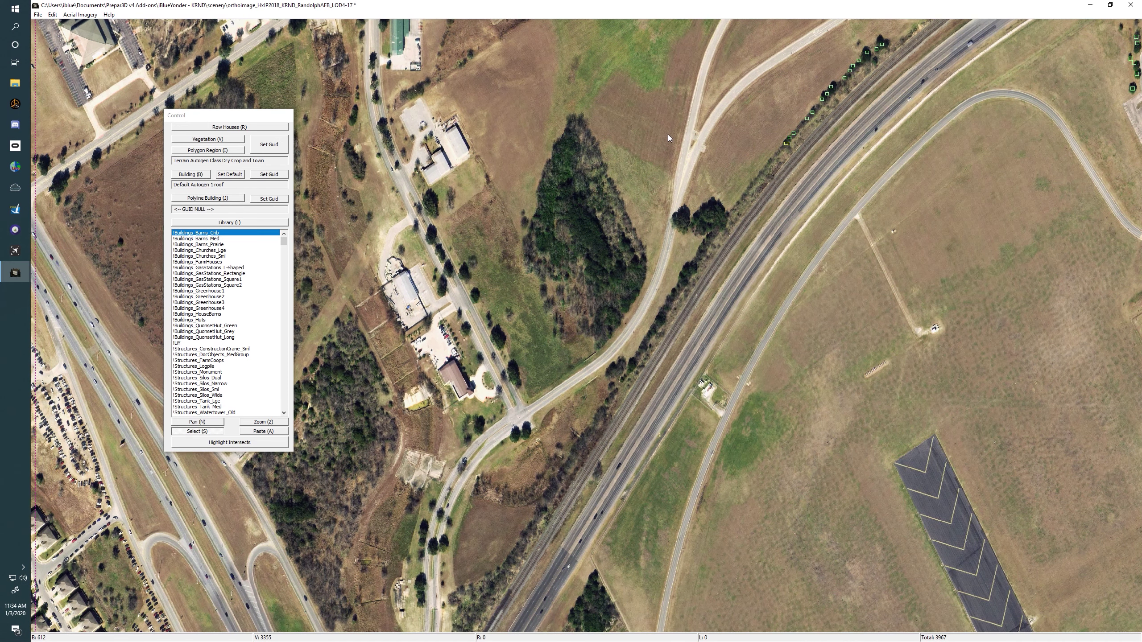
{"action": "left_click", "coordinate": [208, 151]}
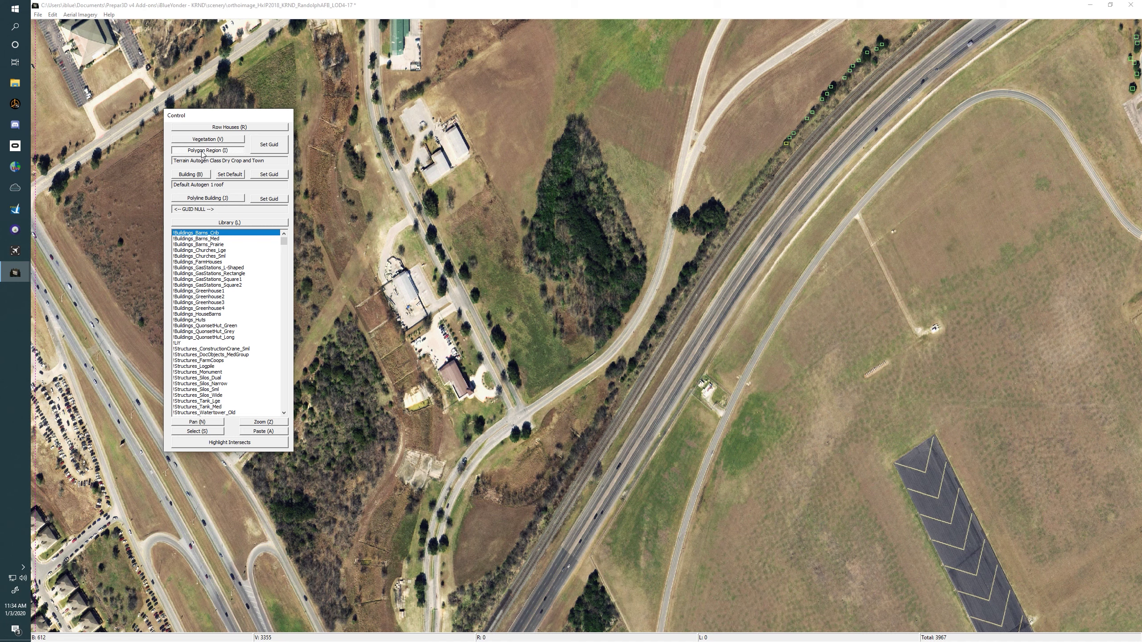
{"action": "left_click", "coordinate": [573, 130]}
{"action": "mouse_move", "coordinate": [544, 195]}
{"action": "left_mouse_down"}
{"action": "mouse_move", "coordinate": [540, 269]}
{"action": "mouse_move", "coordinate": [599, 343]}
{"action": "mouse_move", "coordinate": [624, 324]}
{"action": "mouse_move", "coordinate": [642, 282]}
{"action": "mouse_move", "coordinate": [584, 136]}
{"action": "left_mouse_up"}
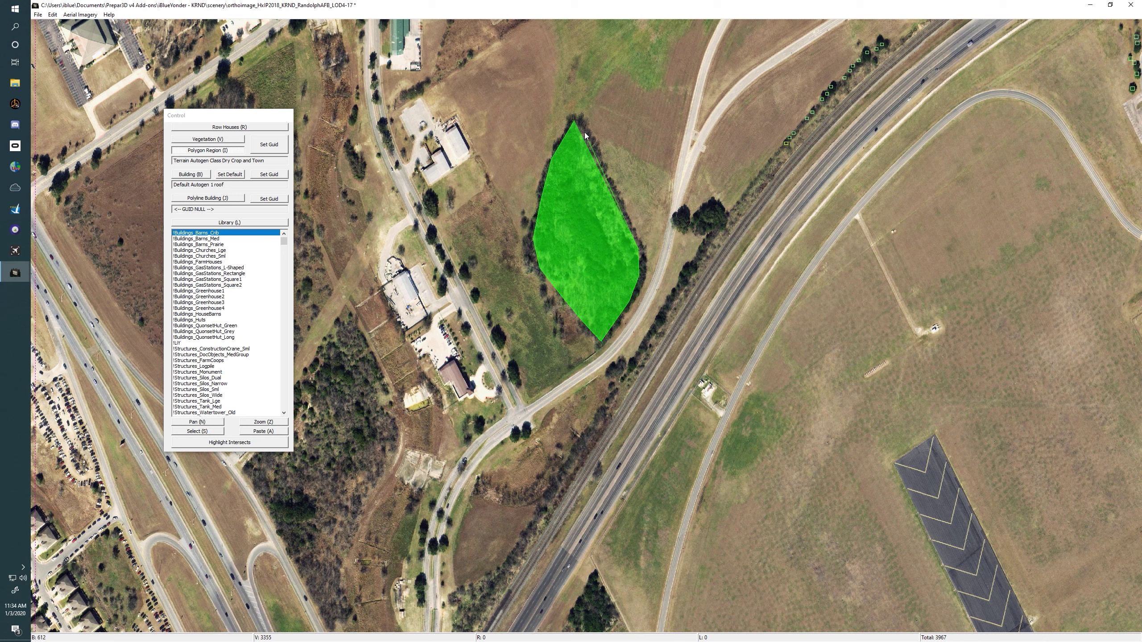
{"action": "right_click", "coordinate": [582, 129]}
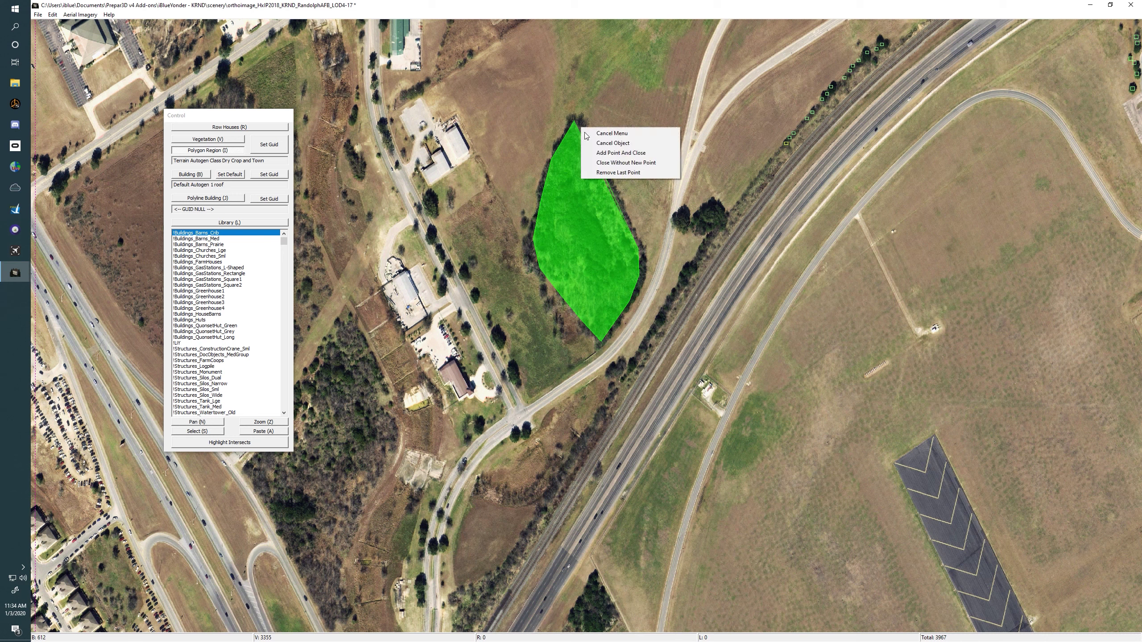
{"action": "left_click", "coordinate": [621, 153]}
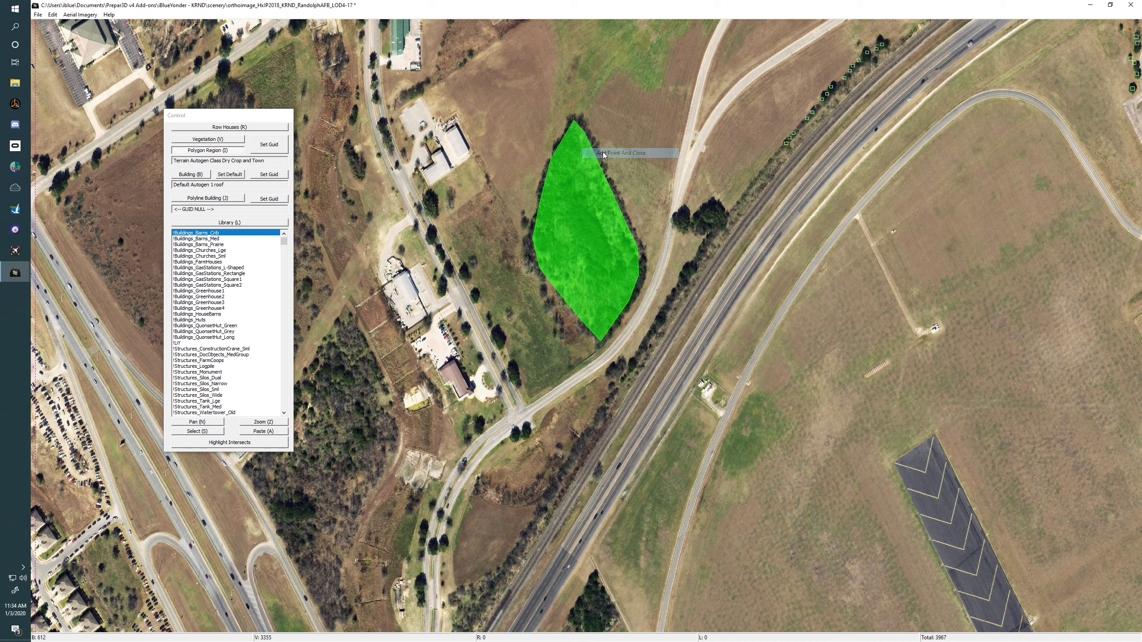
- Outline the large woods between the highway ramp and the fenced lots with a closed vegetation polygon region
{"action": "left_click_drag", "start_coordinate": [602, 157], "coordinate": [686, 200]}
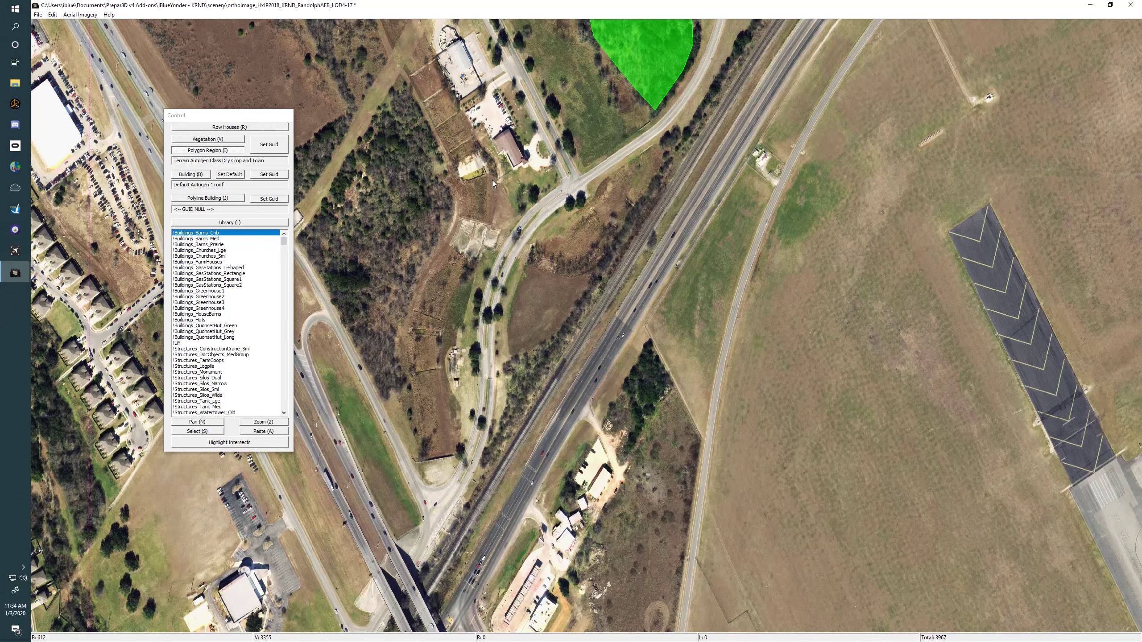
{"action": "left_click_drag", "start_coordinate": [493, 181], "coordinate": [676, 270]}
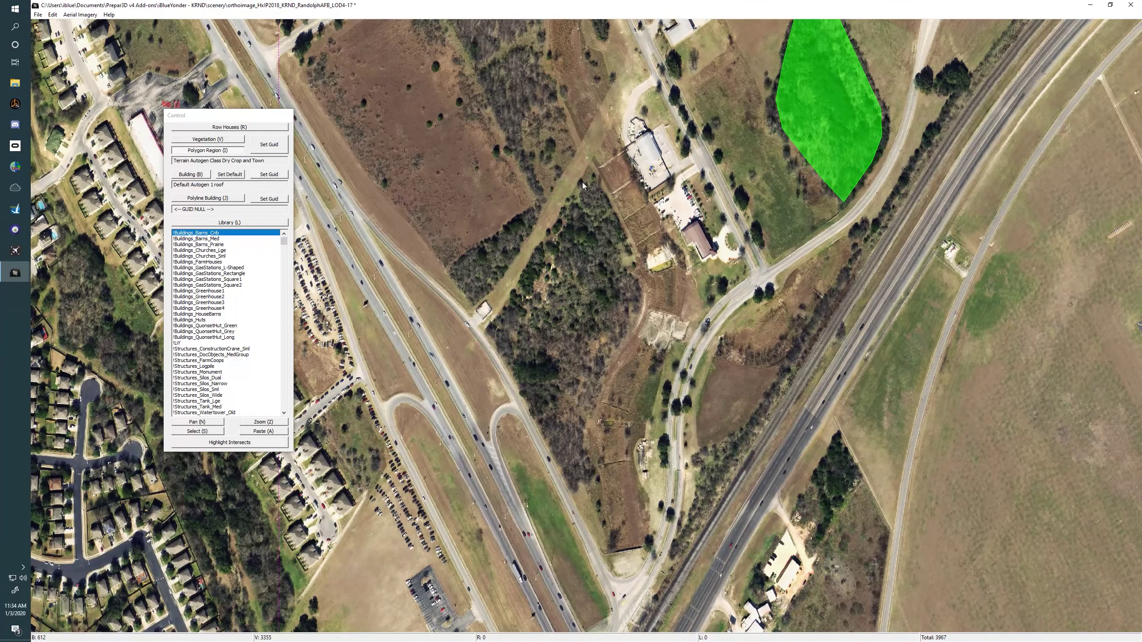
{"action": "left_click", "coordinate": [493, 331]}
{"action": "left_click", "coordinate": [524, 372]}
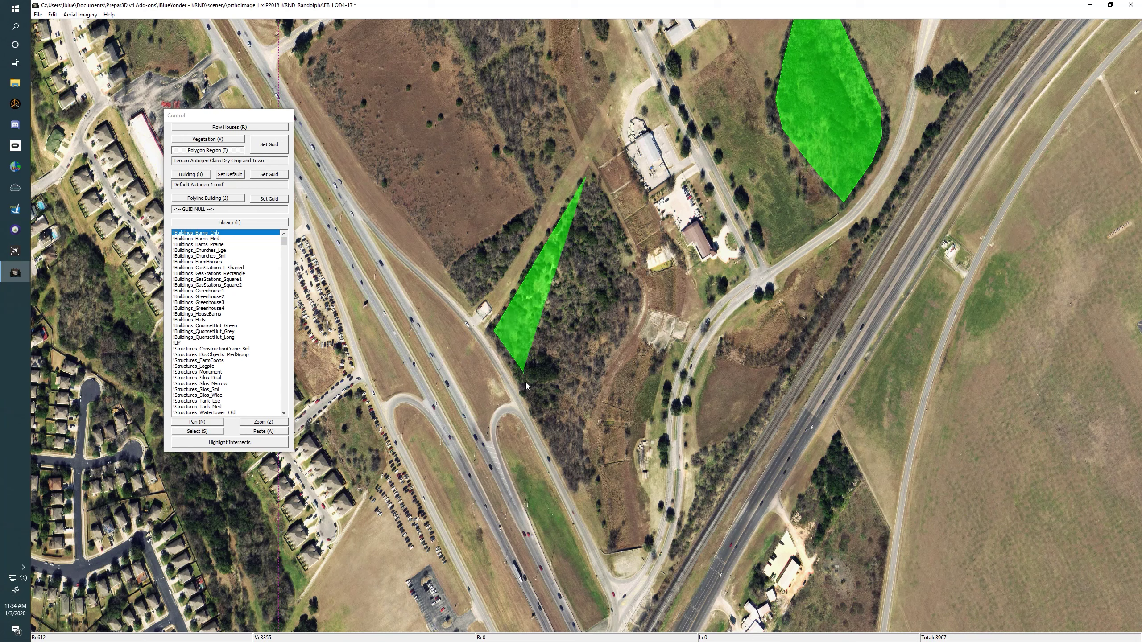
{"action": "left_click", "coordinate": [573, 480]}
{"action": "left_click", "coordinate": [583, 471]}
{"action": "left_click", "coordinate": [590, 392]}
{"action": "left_click", "coordinate": [621, 331]}
{"action": "left_click", "coordinate": [632, 303]}
{"action": "left_click", "coordinate": [632, 282]}
{"action": "right_click", "coordinate": [613, 223]}
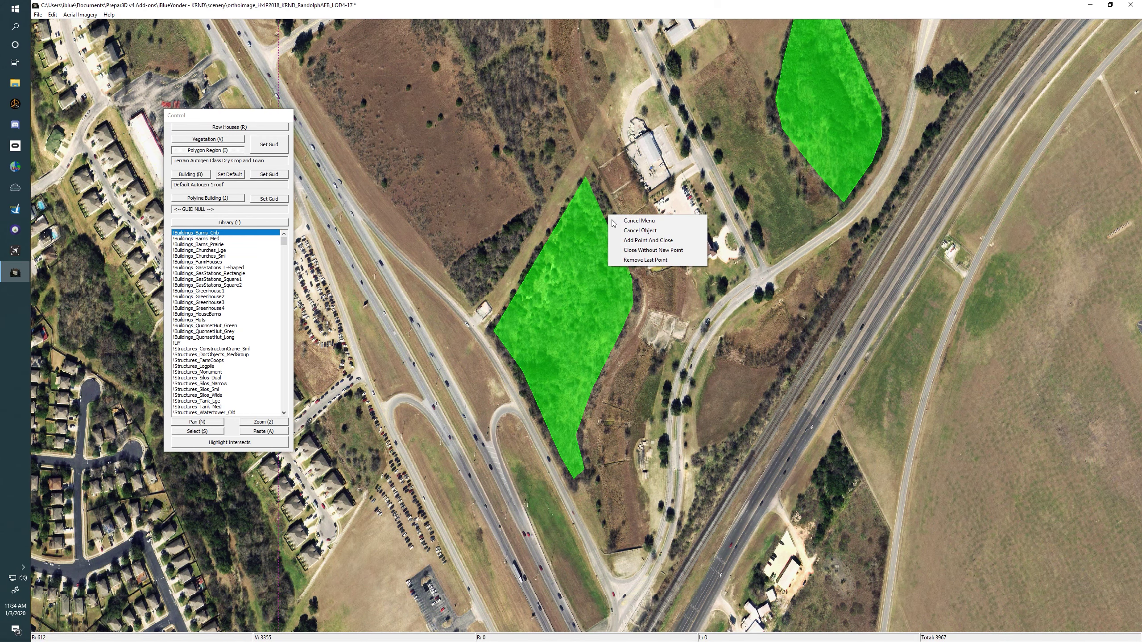
{"action": "left_click", "coordinate": [668, 242]}
- Outline the small wooded strip at the brown field's southeastern corner, across the dirt track, with a closed vegetation polygon region
{"action": "left_click_drag", "start_coordinate": [472, 183], "coordinate": [561, 315]}
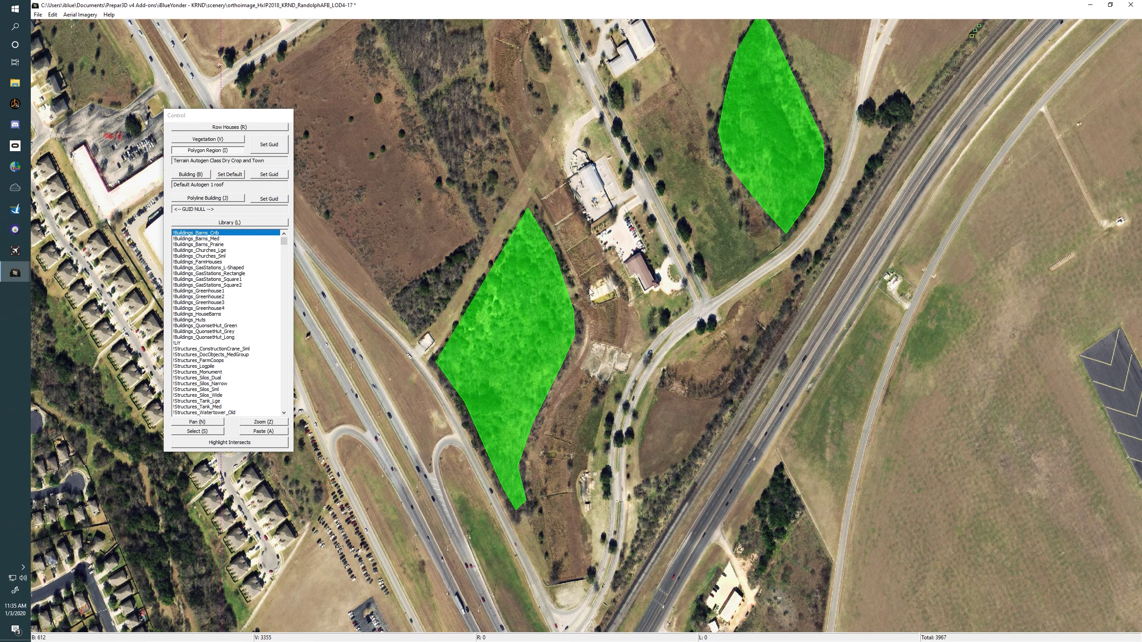
{"action": "left_click_drag", "start_coordinate": [772, 342], "coordinate": [717, 166]}
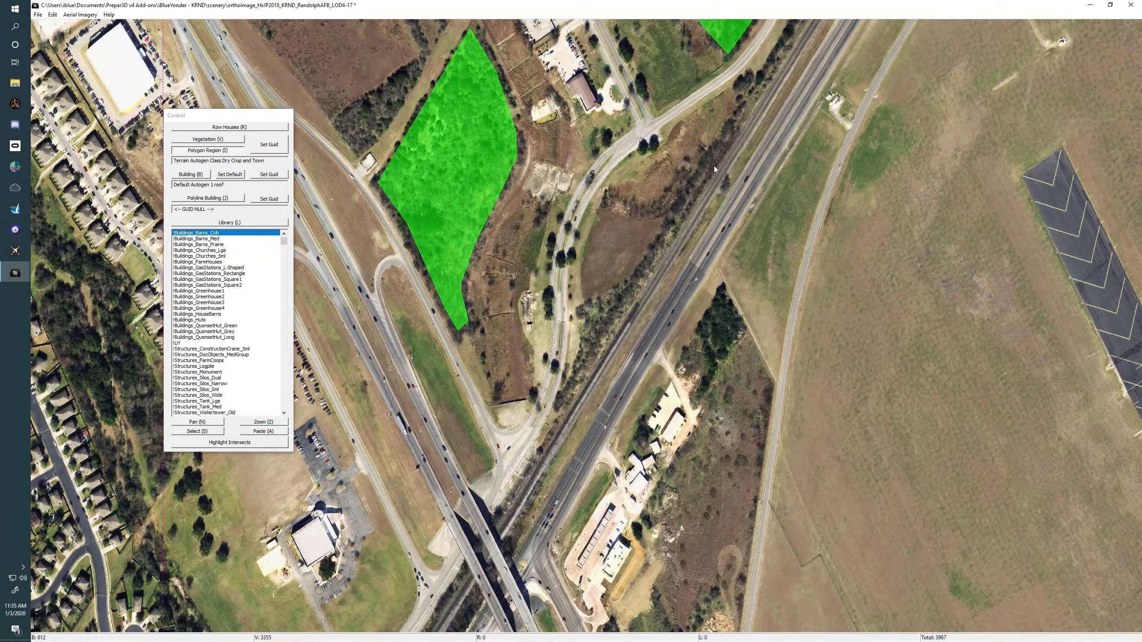
{"action": "left_click_drag", "start_coordinate": [807, 393], "coordinate": [1030, 389]}
{"action": "left_click_drag", "start_coordinate": [852, 268], "coordinate": [800, 230]}
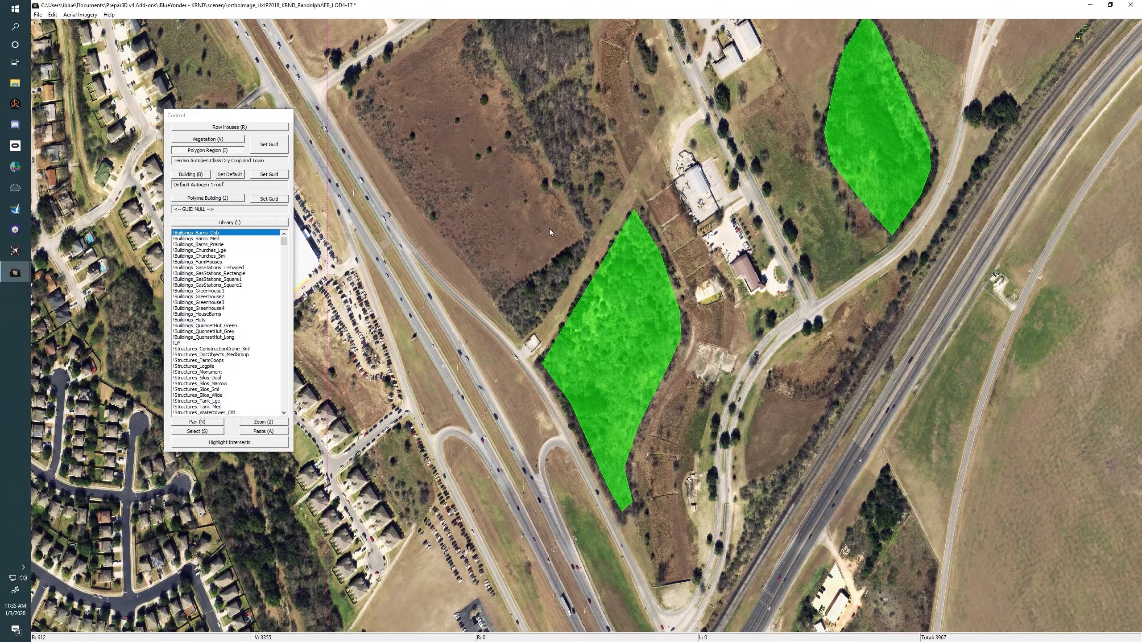
{"action": "left_click", "coordinate": [581, 241]}
{"action": "left_click", "coordinate": [501, 304]}
{"action": "left_click", "coordinate": [520, 332]}
{"action": "left_click", "coordinate": [541, 320]}
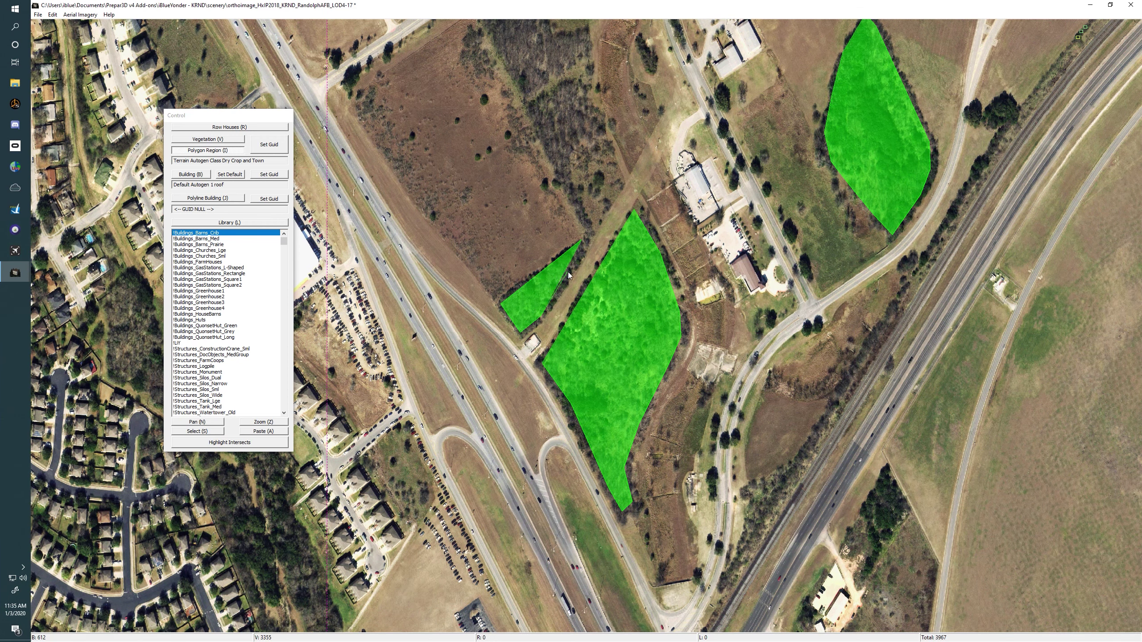
{"action": "right_click", "coordinate": [571, 269]}
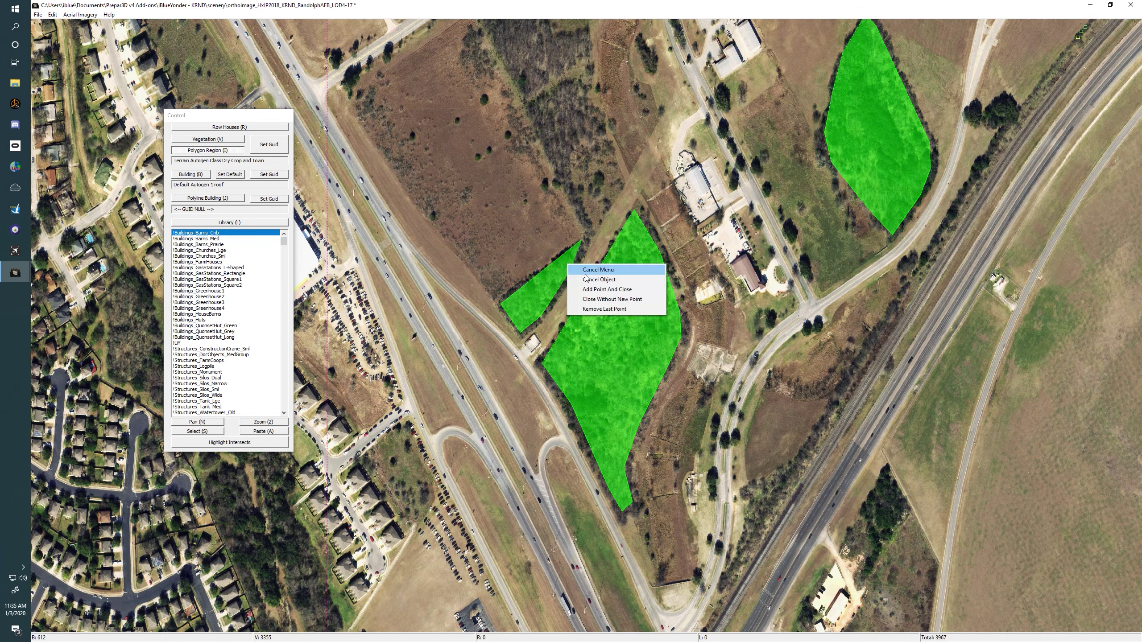
{"action": "left_click", "coordinate": [589, 290]}
- Place a Default Autogen 1 roof building footprint over the brown-roofed building beside the road junction west of the teardrop woods
{"action": "left_click_drag", "start_coordinate": [695, 284], "coordinate": [560, 291]}
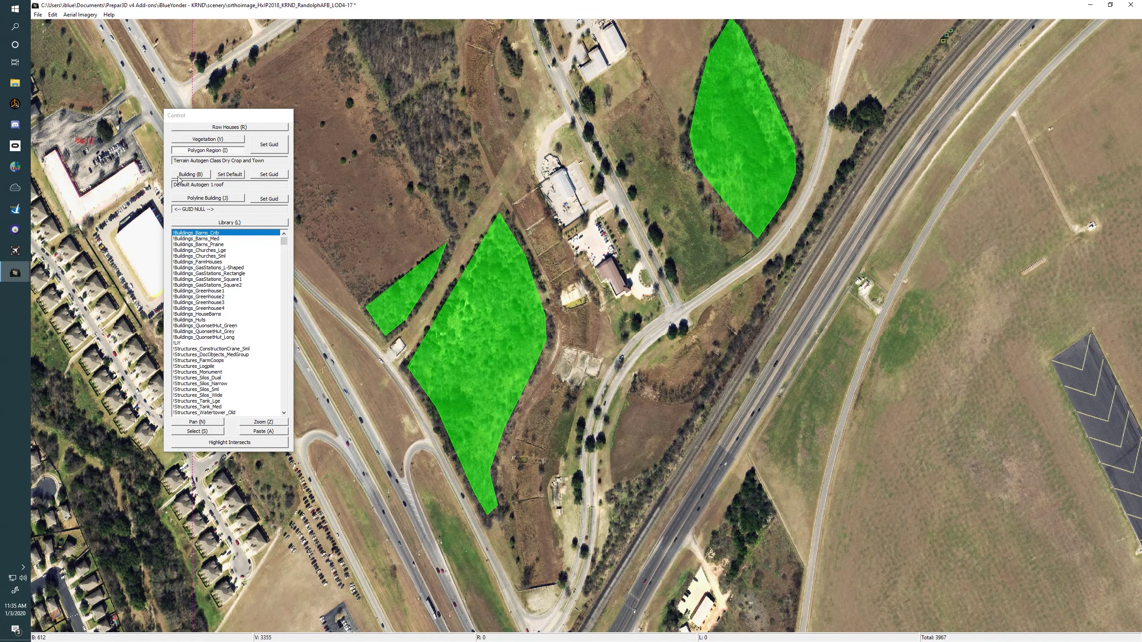
{"action": "key", "text": "b"}
{"action": "left_click", "coordinate": [612, 259]}
{"action": "left_click", "coordinate": [627, 289]}
{"action": "left_click", "coordinate": [613, 300]}
- Place building footprints over the two large white-roofed warehouses north of the road, east of the pond
{"action": "scroll", "coordinate": [770, 143], "scroll_direction": "up", "scroll_amount": 5}
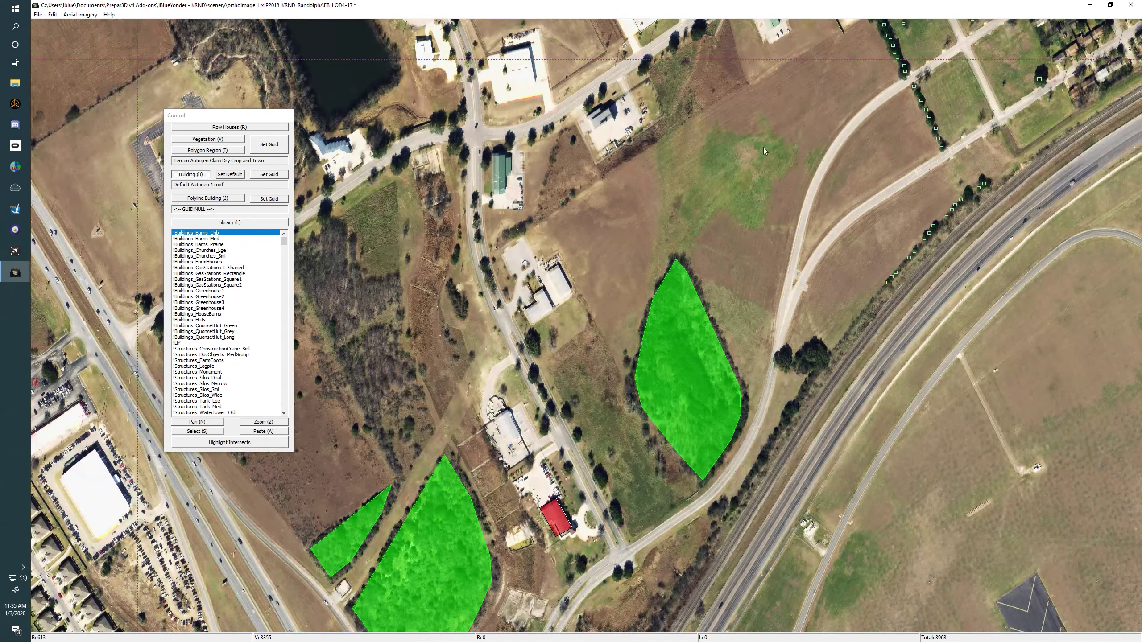
{"action": "scroll", "coordinate": [699, 203], "scroll_direction": "up", "scroll_amount": 5}
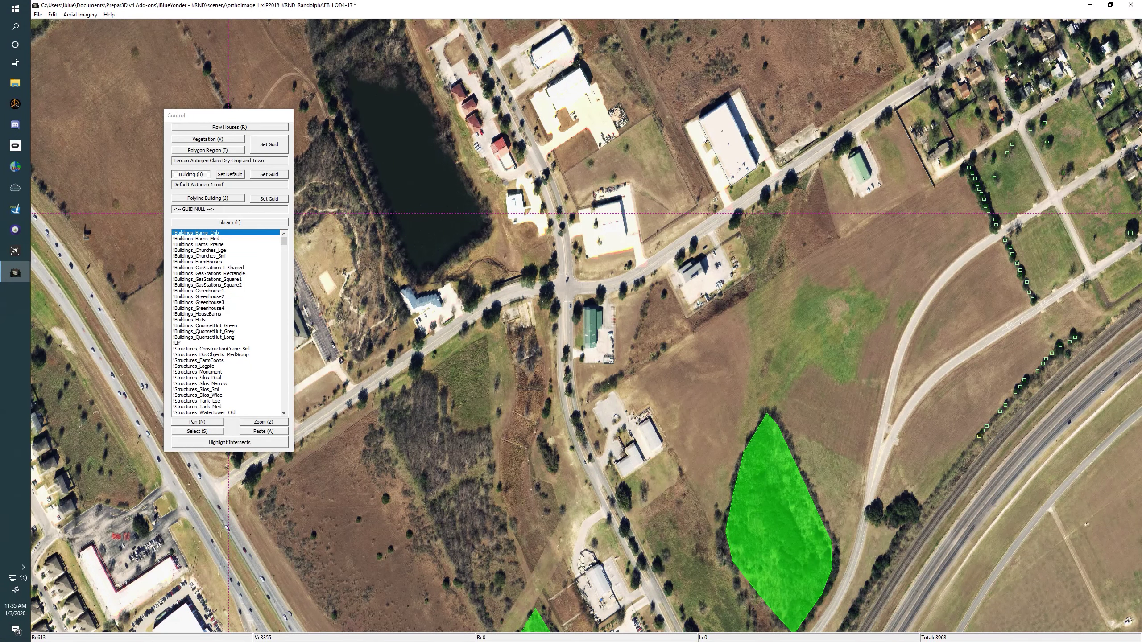
{"action": "left_click", "coordinate": [698, 121]}
{"action": "left_click", "coordinate": [731, 183]}
{"action": "left_click", "coordinate": [759, 171]}
{"action": "scroll", "coordinate": [746, 180], "scroll_direction": "left", "scroll_amount": 3}
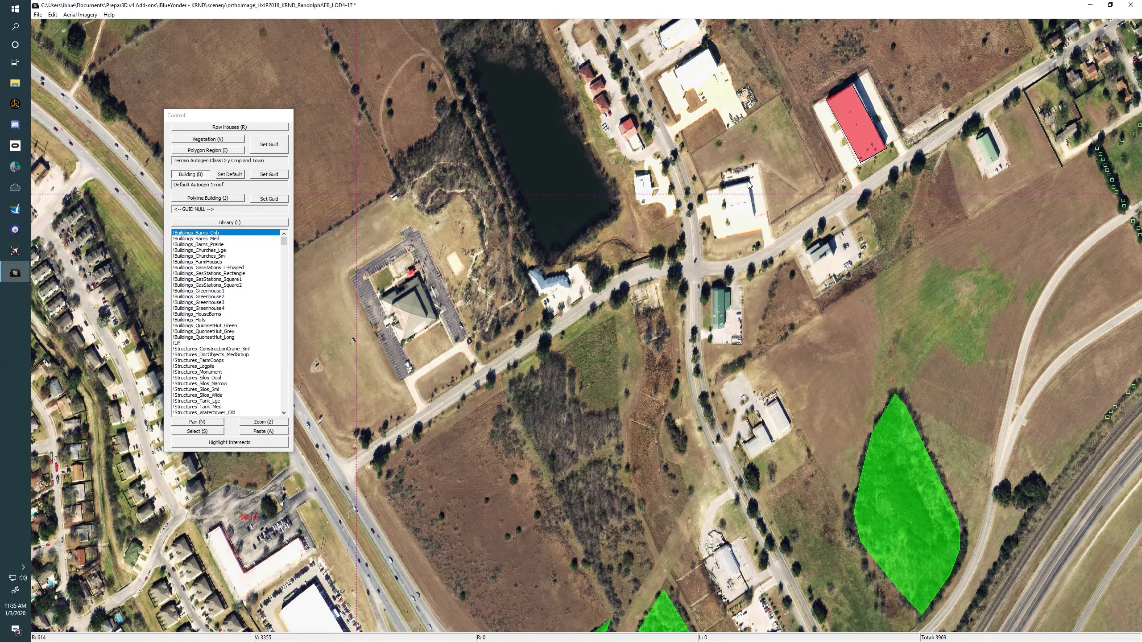
{"action": "left_click", "coordinate": [758, 232]}
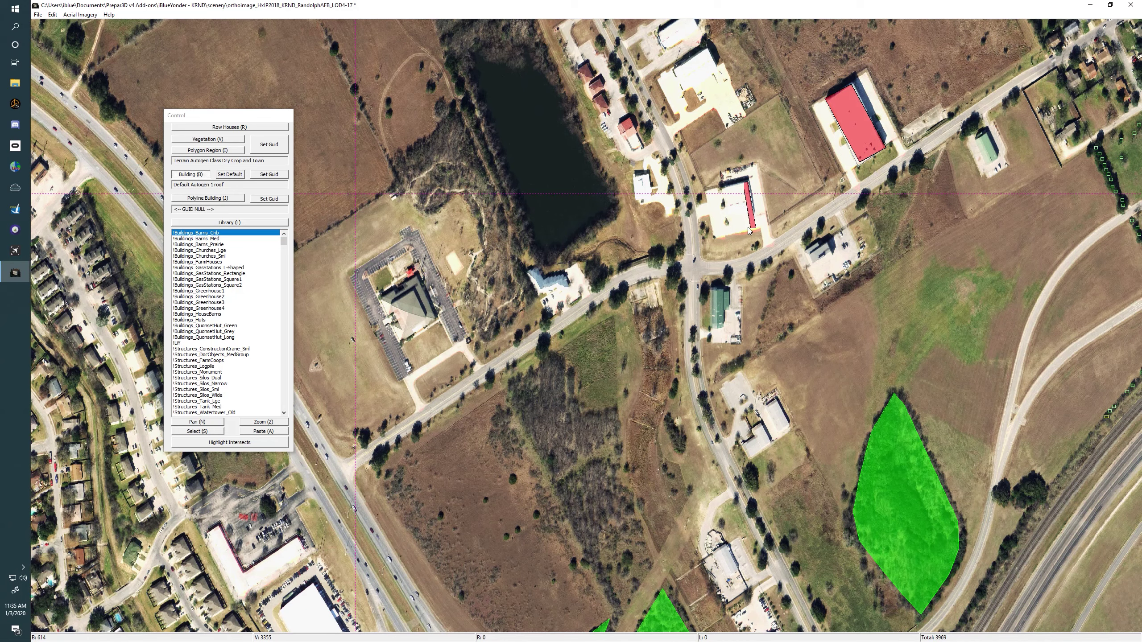
{"action": "left_click", "coordinate": [709, 229]}
- Place building footprints over the two neighbouring white-roofed commercial buildings northeast of the pond
{"action": "scroll", "coordinate": [625, 230], "scroll_direction": "up", "scroll_amount": 2}
{"action": "scroll", "coordinate": [625, 230], "scroll_direction": "right", "scroll_amount": 1}
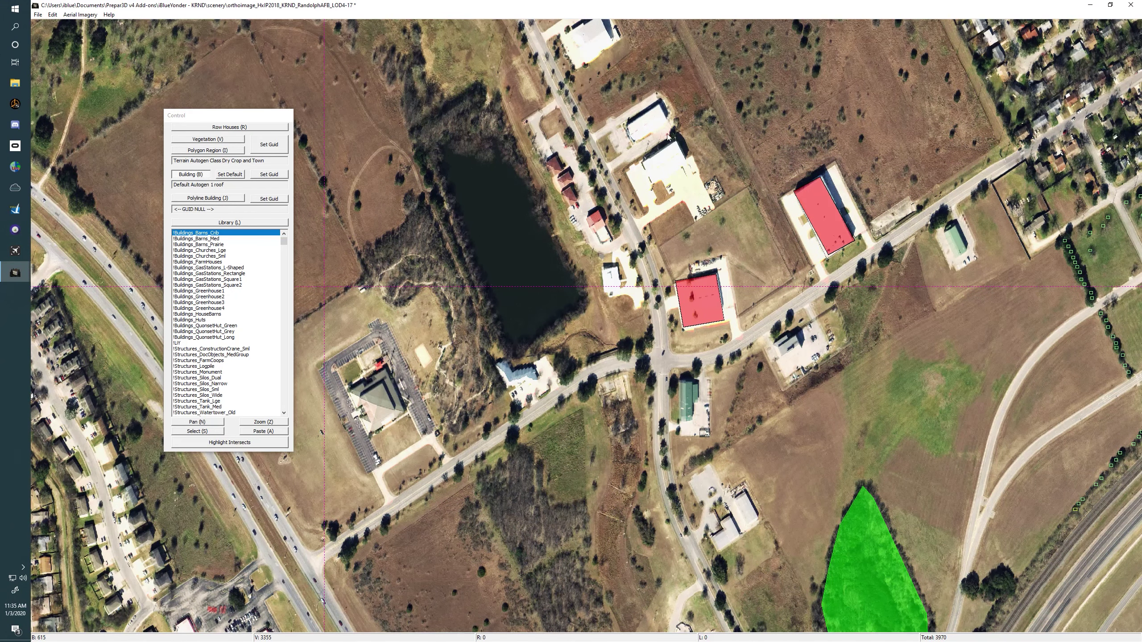
{"action": "left_click", "coordinate": [687, 164]}
{"action": "key", "text": "Escape"}
{"action": "left_click", "coordinate": [688, 165]}
{"action": "key", "text": "Escape"}
{"action": "left_click_drag", "start_coordinate": [651, 188], "coordinate": [642, 164]}
{"action": "mouse_move", "coordinate": [627, 126]}
{"action": "left_mouse_down"}
{"action": "mouse_move", "coordinate": [634, 141]}
{"action": "mouse_move", "coordinate": [661, 116]}
{"action": "mouse_move", "coordinate": [695, 127]}
{"action": "mouse_move", "coordinate": [534, 246]}
{"action": "left_mouse_up"}
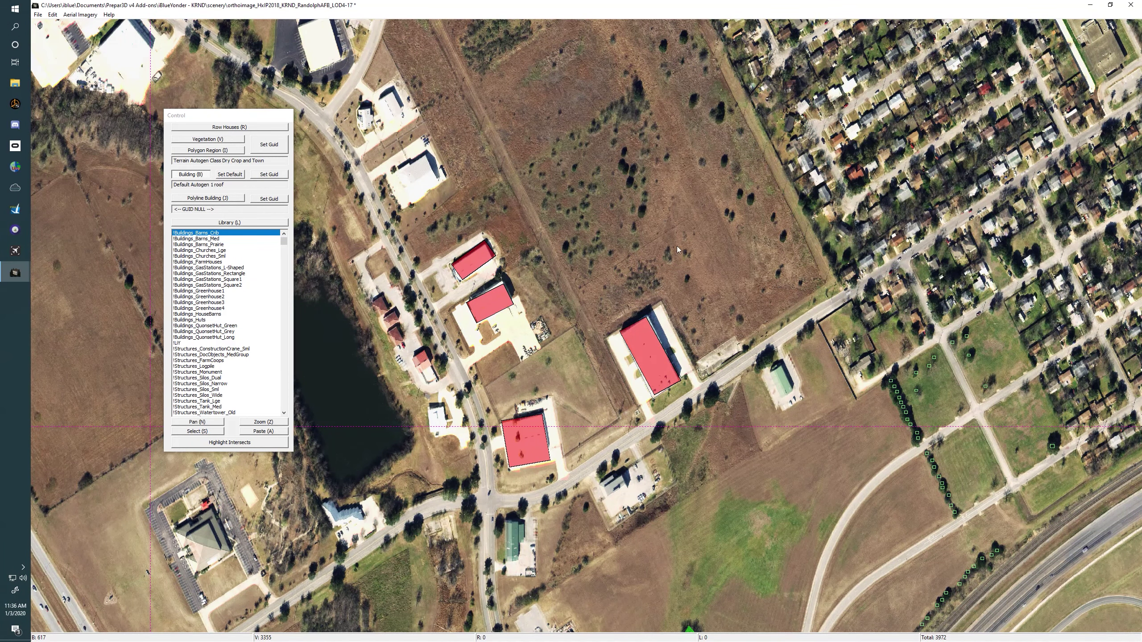
{"action": "key", "text": "Left"}
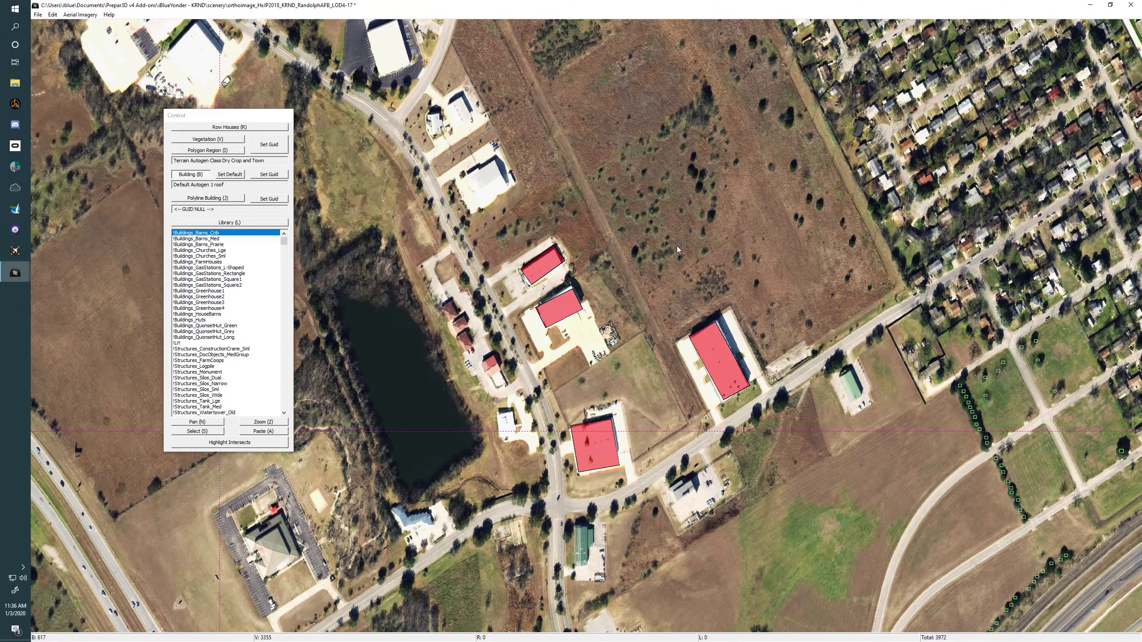